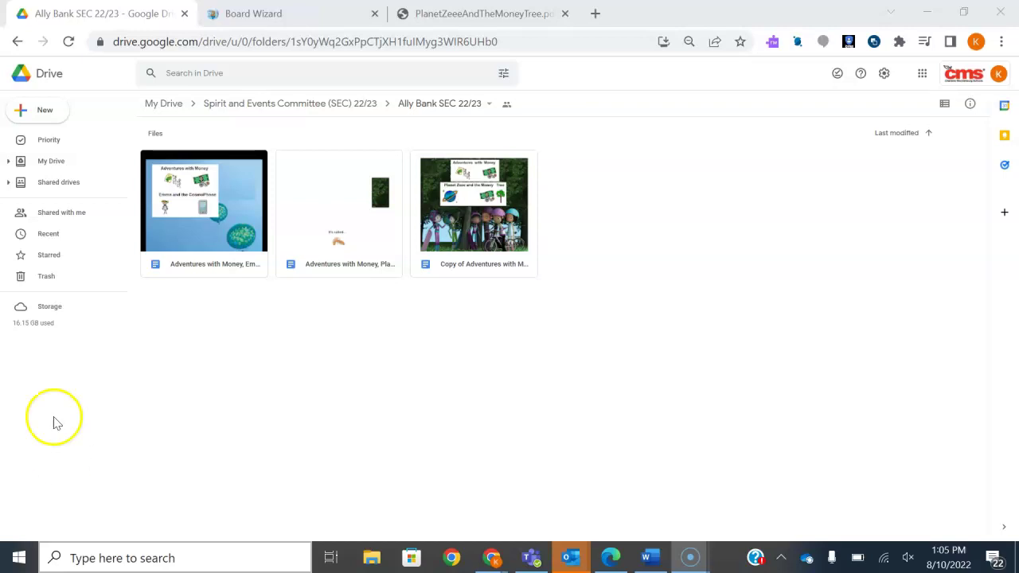
# Switch to the SymbolStix Prime Board Wizard page listing board templates by activity
pyautogui.click(249, 24)
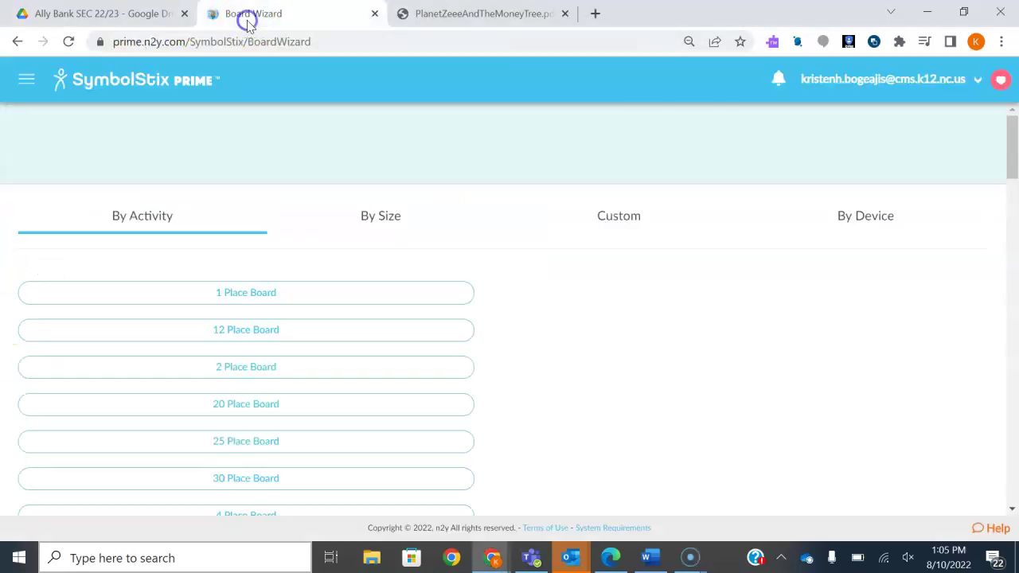
pyautogui.click(29, 79)
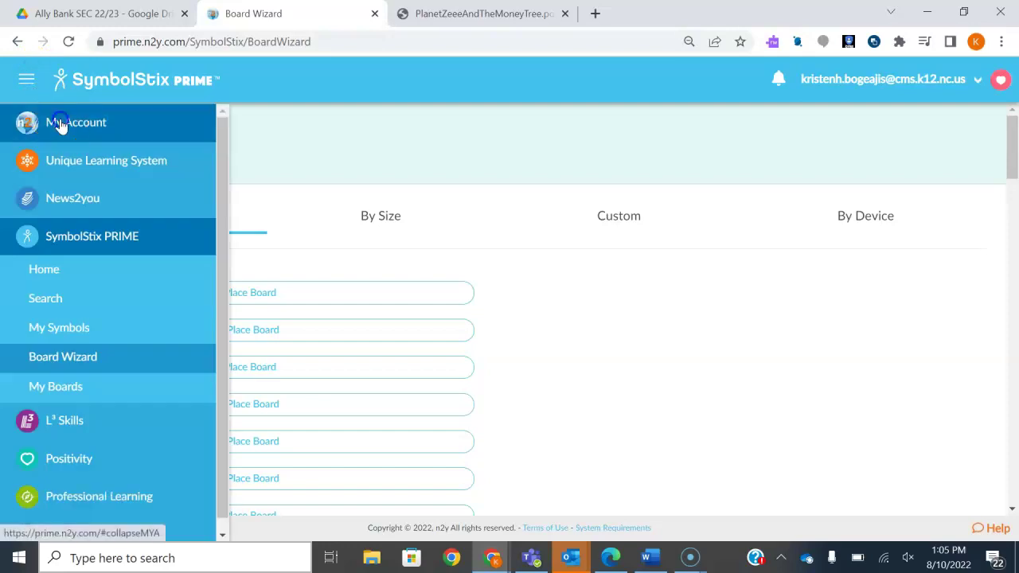
pyautogui.click(60, 124)
pyautogui.click(73, 154)
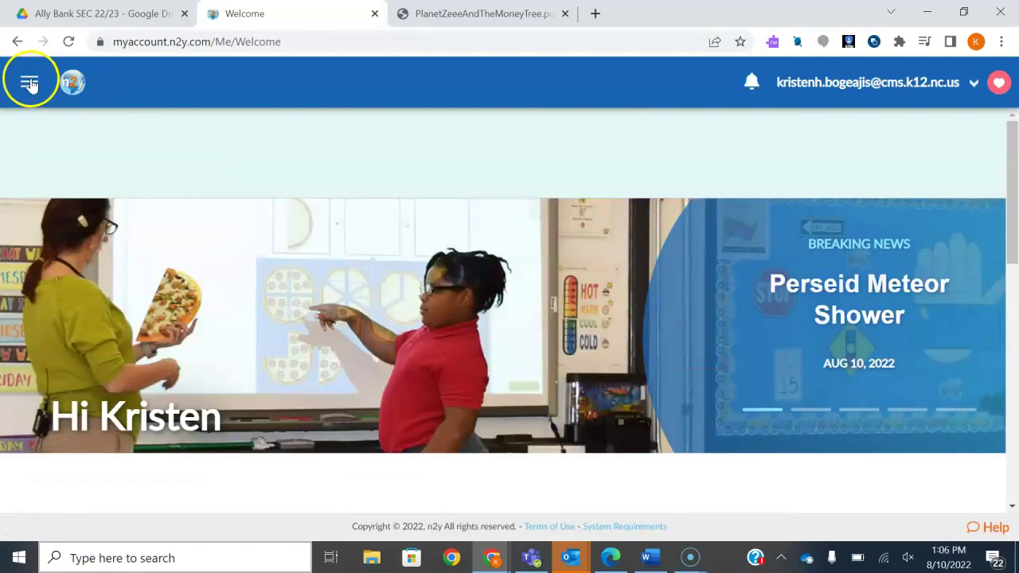
pyautogui.click(29, 83)
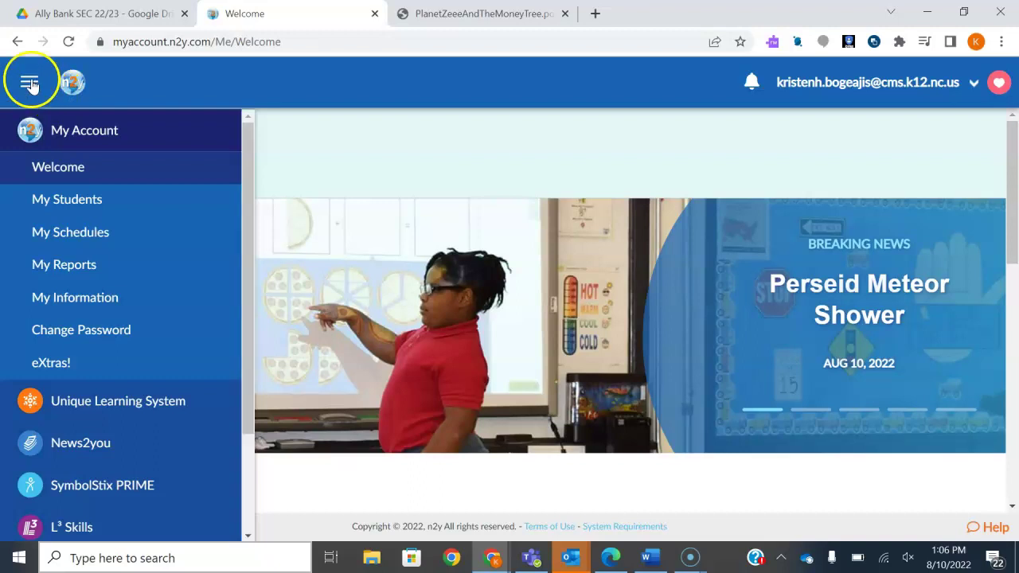
pyautogui.scroll(-1, 101, 370)
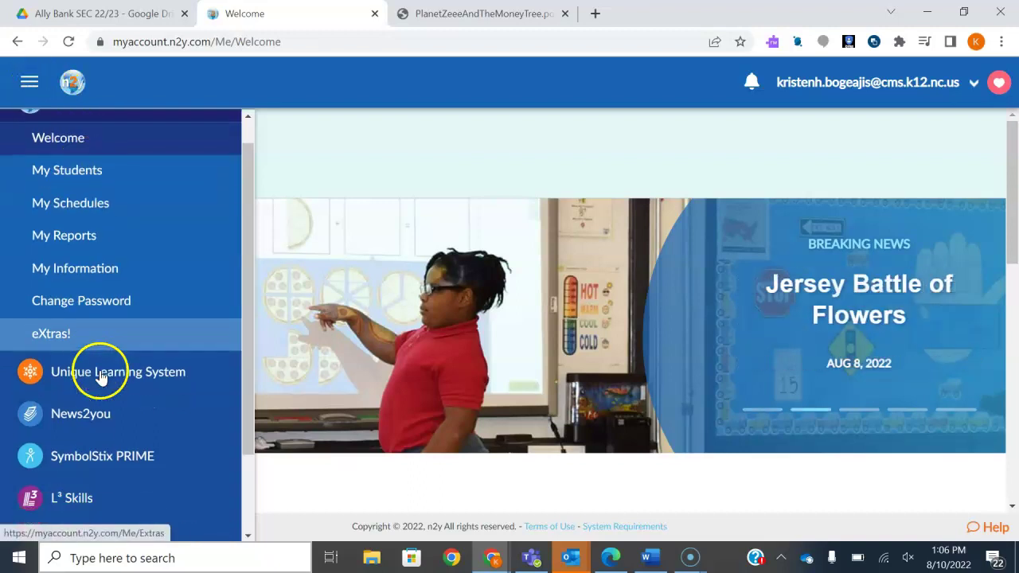
pyautogui.click(136, 454)
pyautogui.scroll(-1, 134, 452)
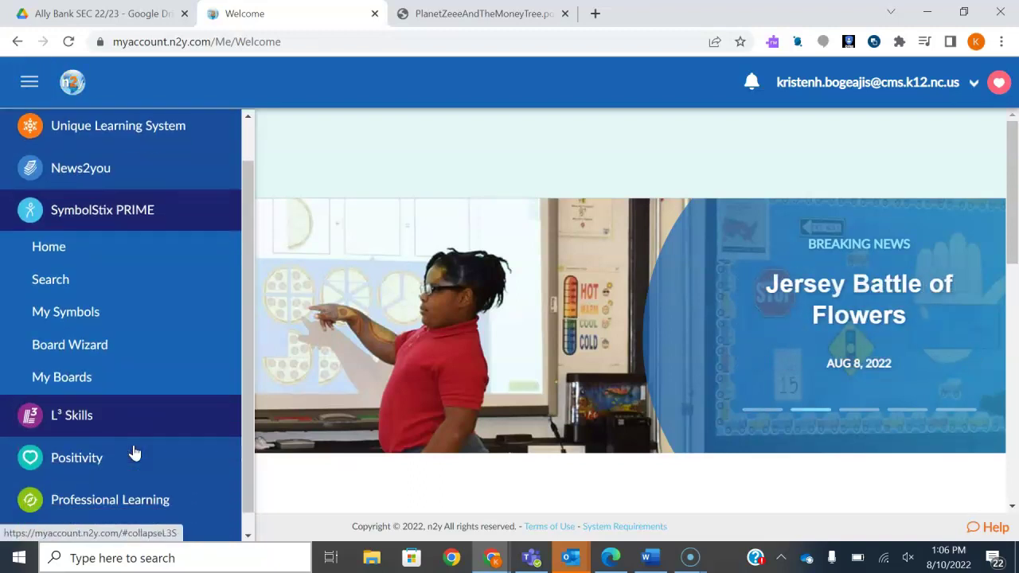
pyautogui.click(111, 342)
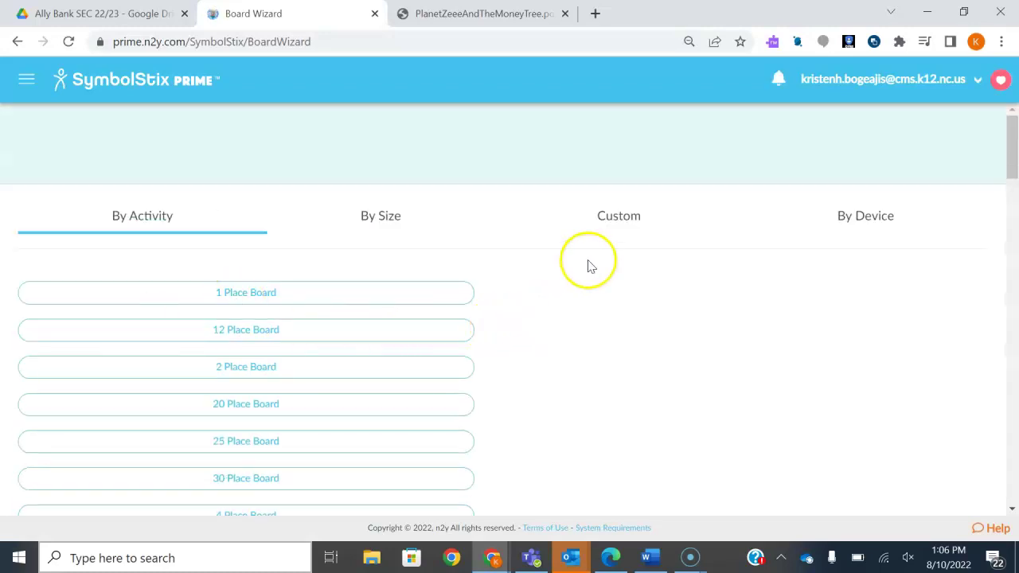
pyautogui.click(619, 223)
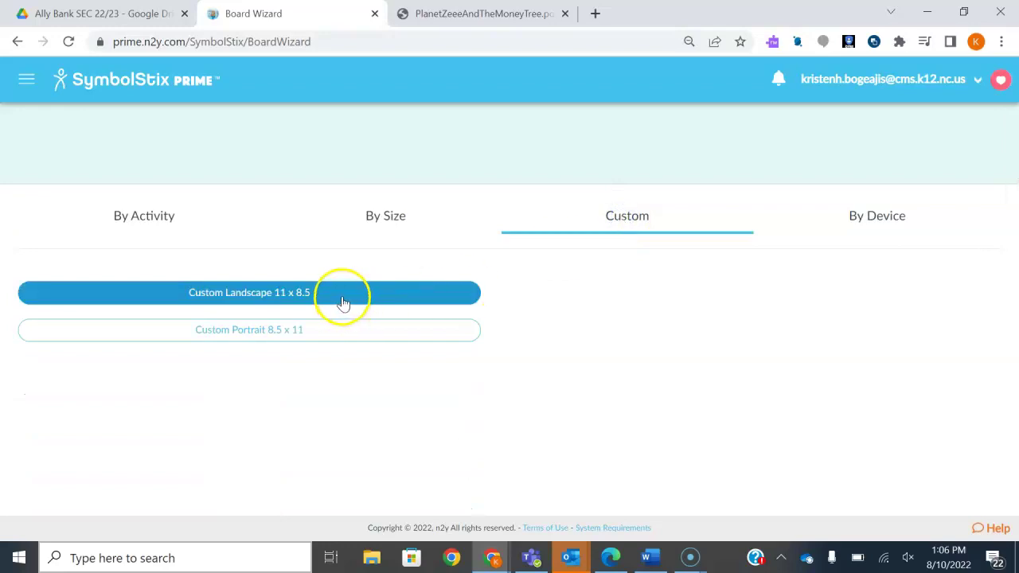
pyautogui.click(342, 305)
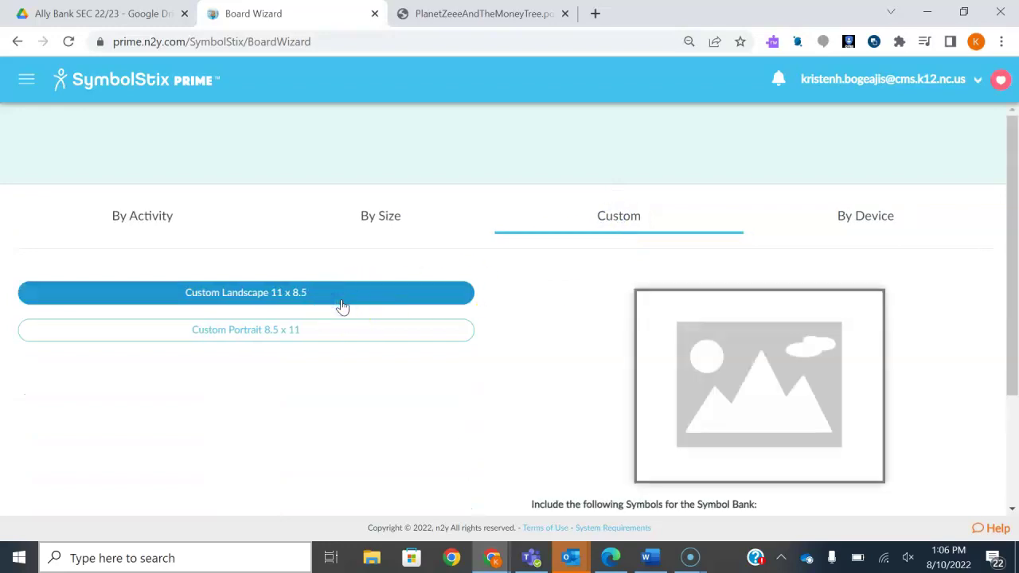
pyautogui.scroll(-1, 654, 360)
pyautogui.scroll(-1, 657, 364)
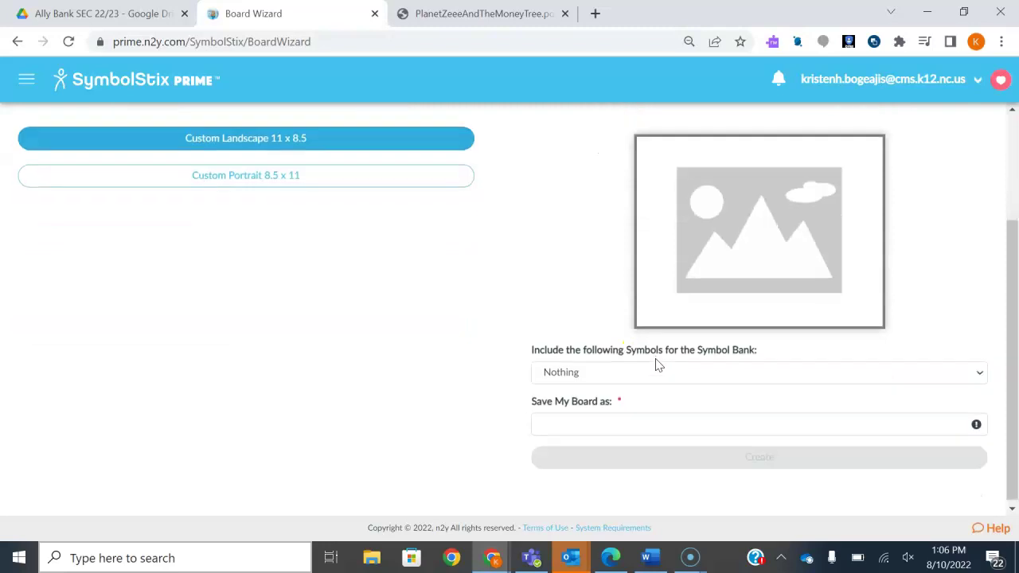
pyautogui.click(655, 428)
pyautogui.write('123456')
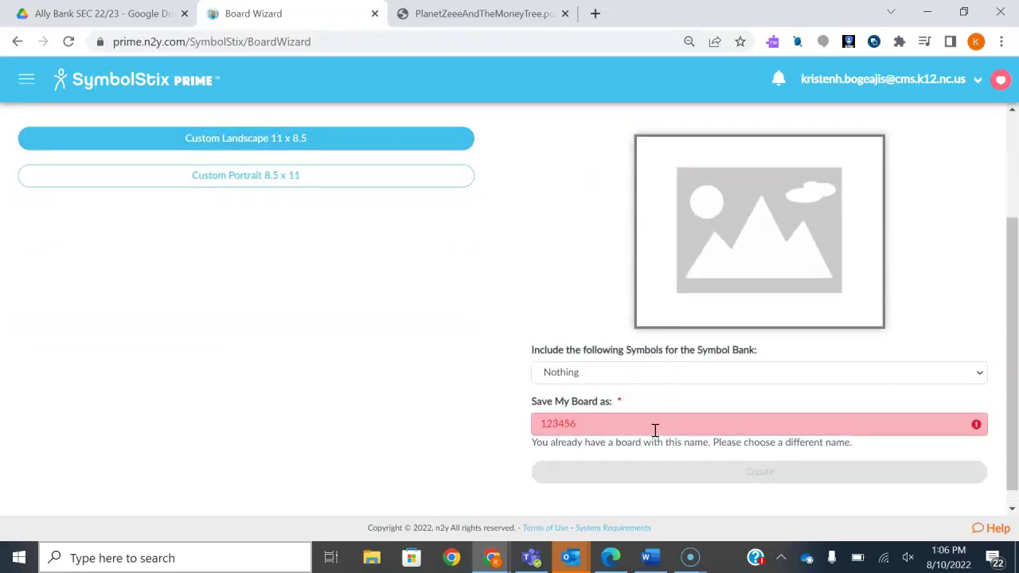
pyautogui.write('78')
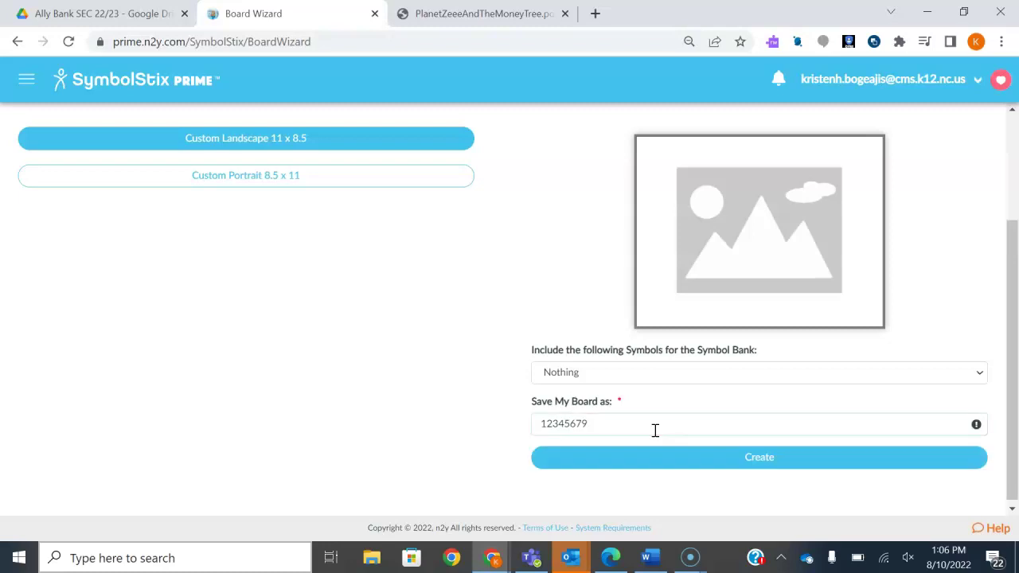
pyautogui.press('BackSpace')
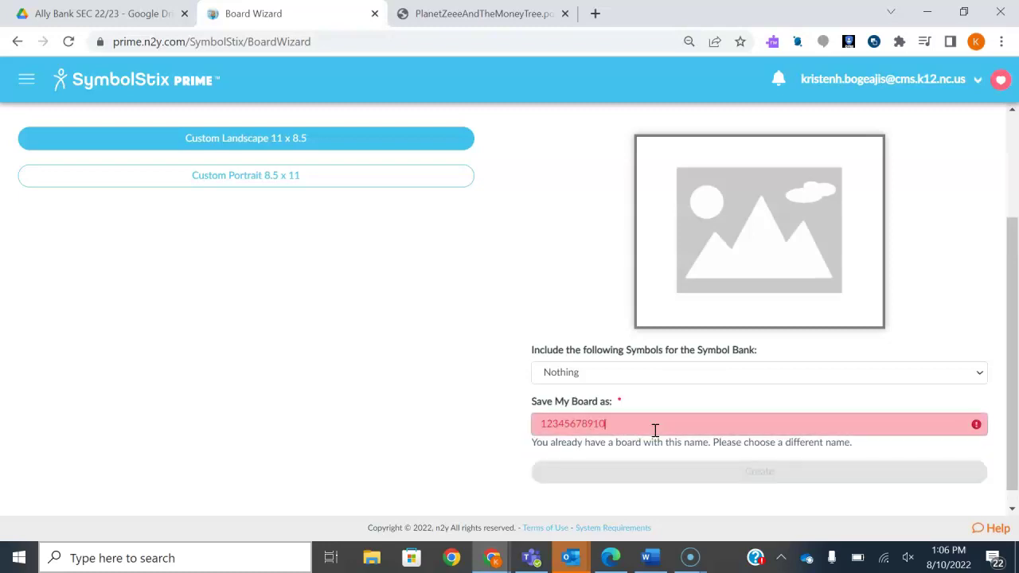
pyautogui.write('1')
pyautogui.click(684, 465)
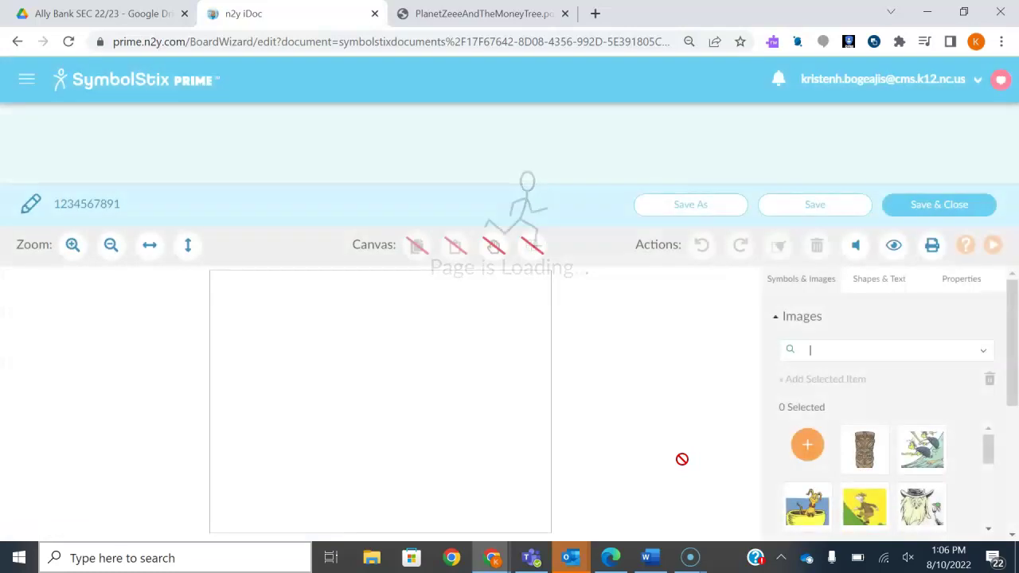
# Start an image search, then open and close the account options
pyautogui.click(727, 339)
pyautogui.click(789, 343)
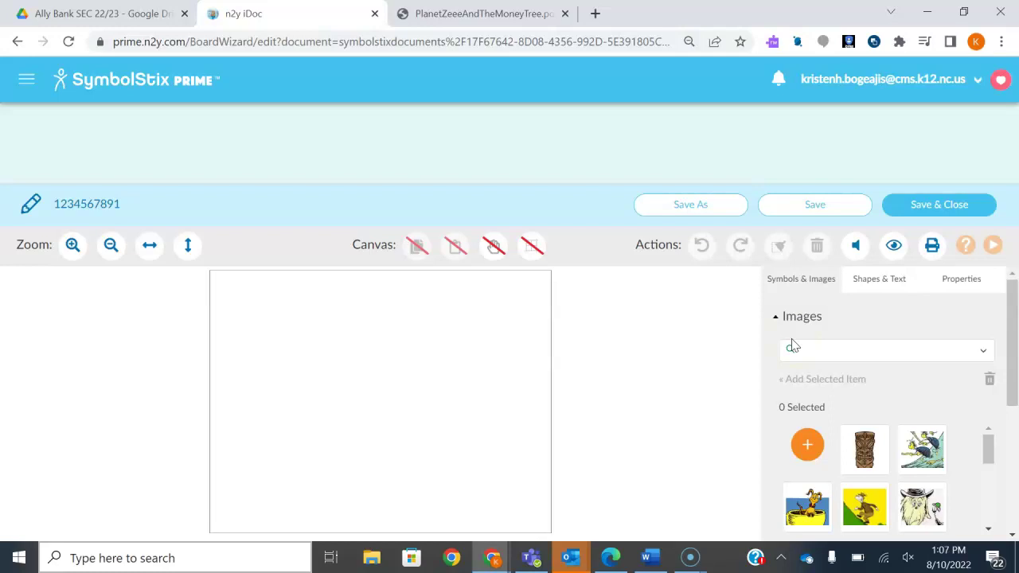
pyautogui.click(977, 81)
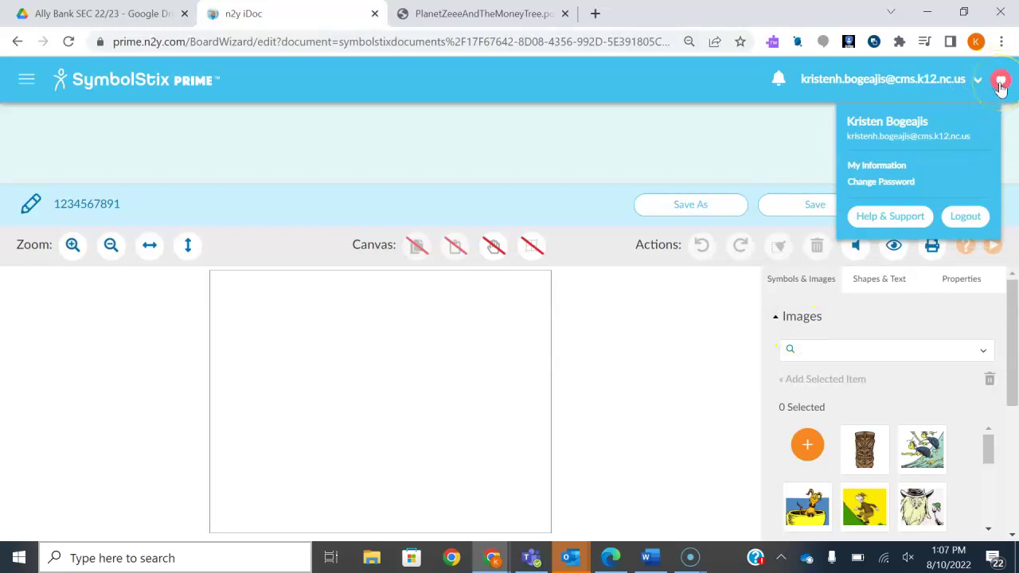
pyautogui.click(978, 79)
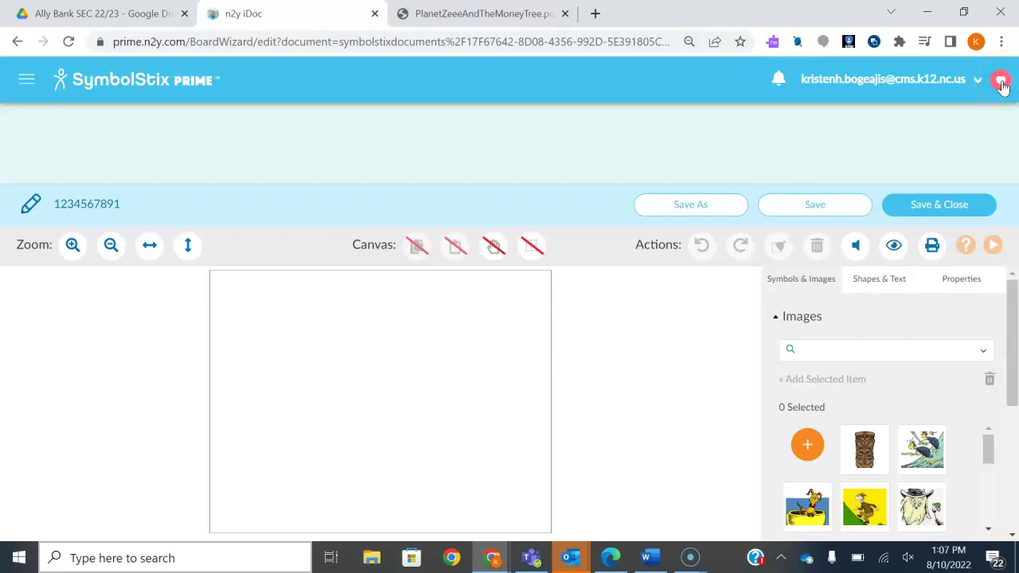
# Switch off Show class schedule under In Class Actions and close the panel
pyautogui.click(1001, 83)
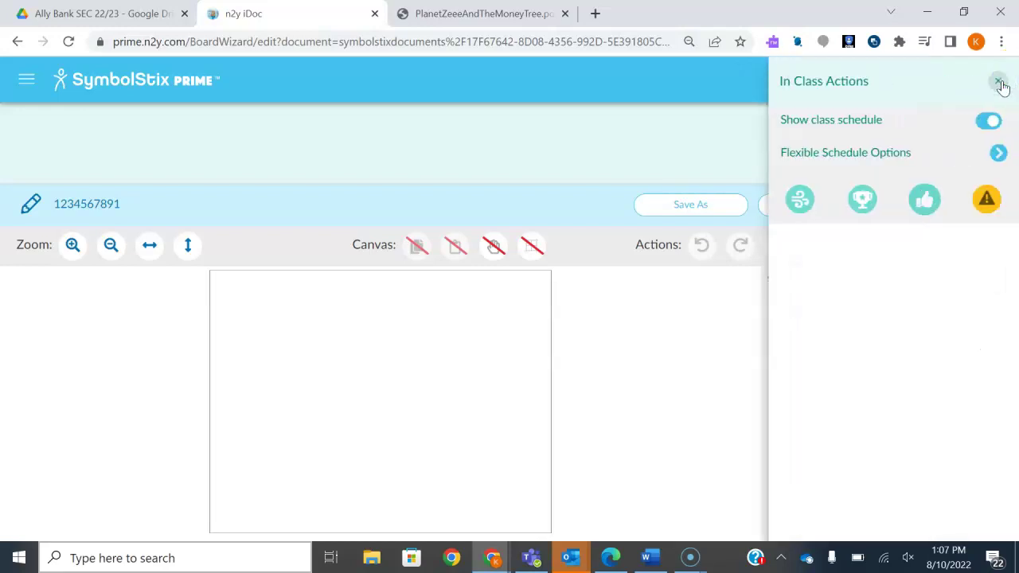
pyautogui.click(992, 121)
pyautogui.click(993, 122)
pyautogui.click(997, 80)
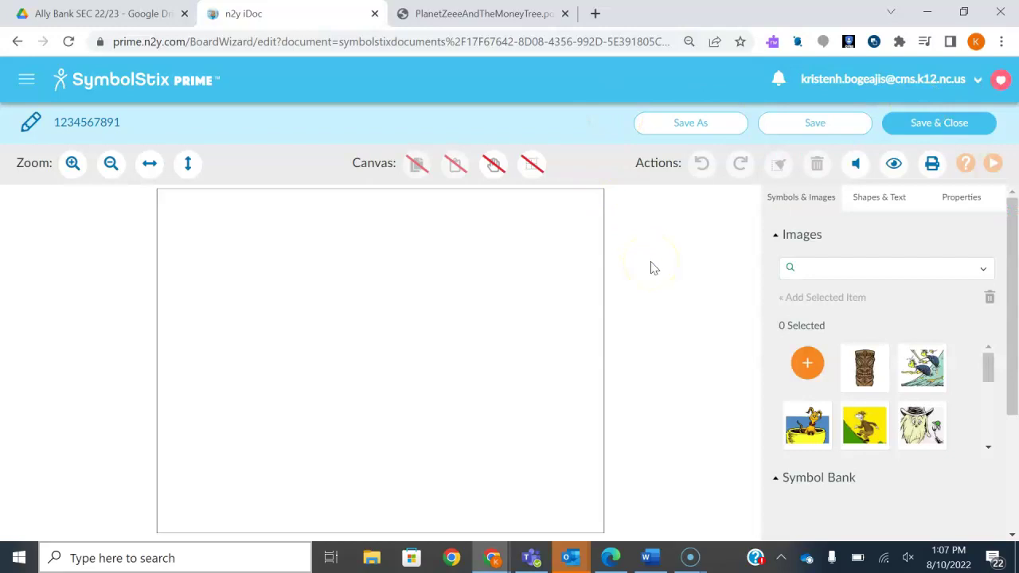
pyautogui.click(600, 250)
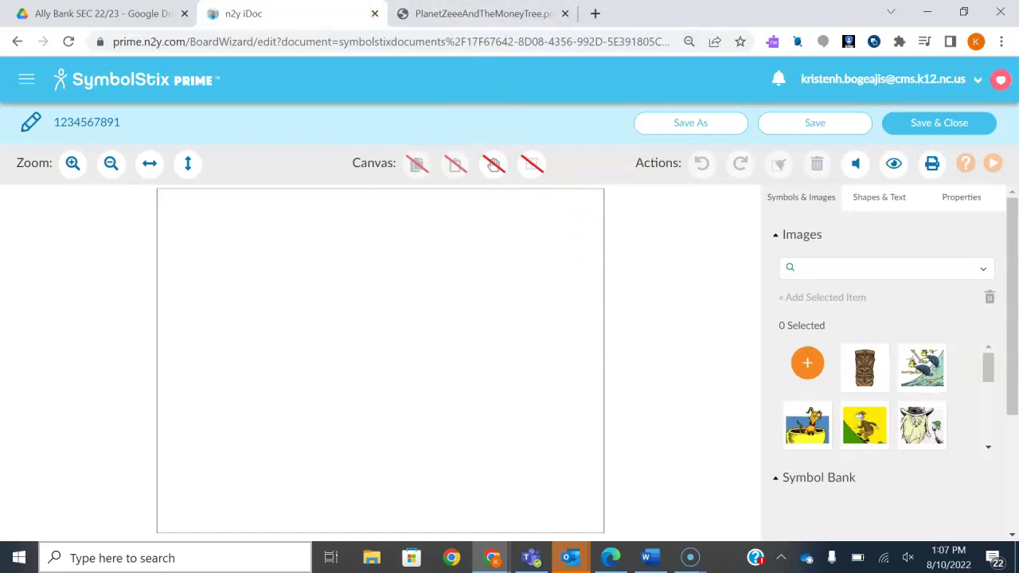
pyautogui.click(410, 9)
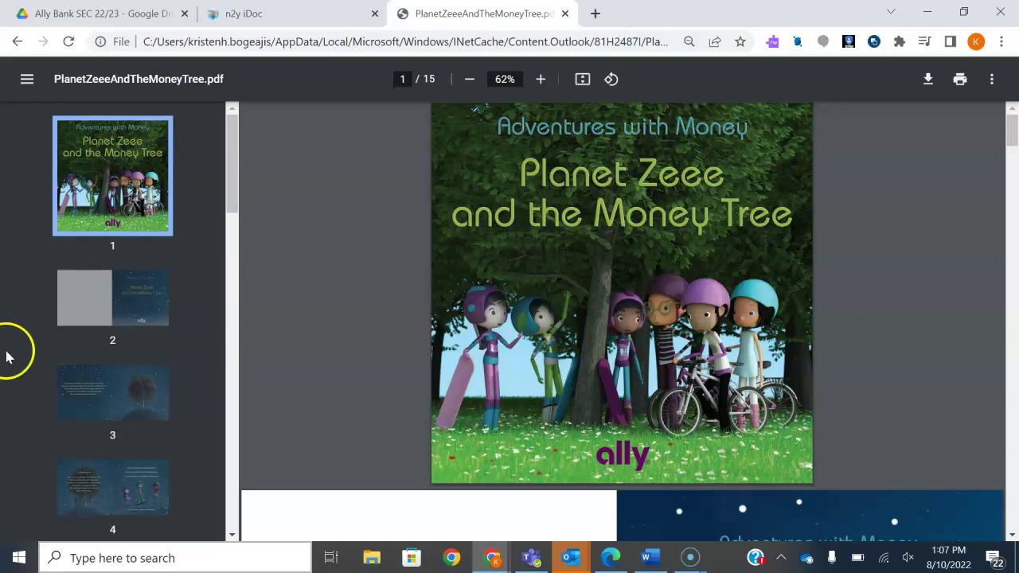
# Return from the Planet Zeee PDF to the Ally Bank SEC 22/23 Drive folder
pyautogui.click(123, 16)
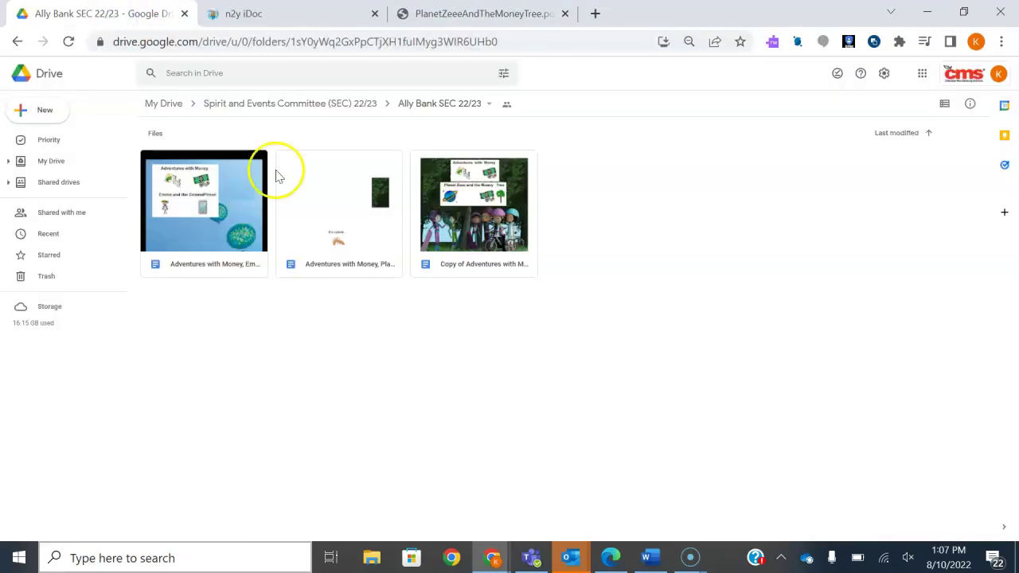
# Open the 'Adventures with Money, Emma and the CosmoPhone' document from the Drive folder
pyautogui.doubleClick(246, 205)
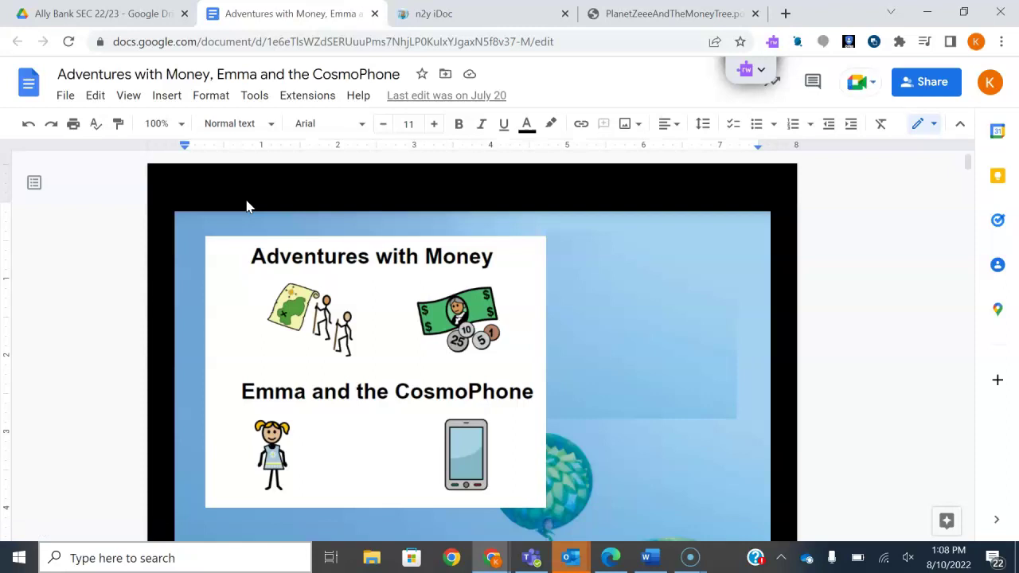
# Scroll through the opening pages of the Emma and the CosmoPhone story
pyautogui.click(389, 248)
pyautogui.scroll(-10, 388, 249)
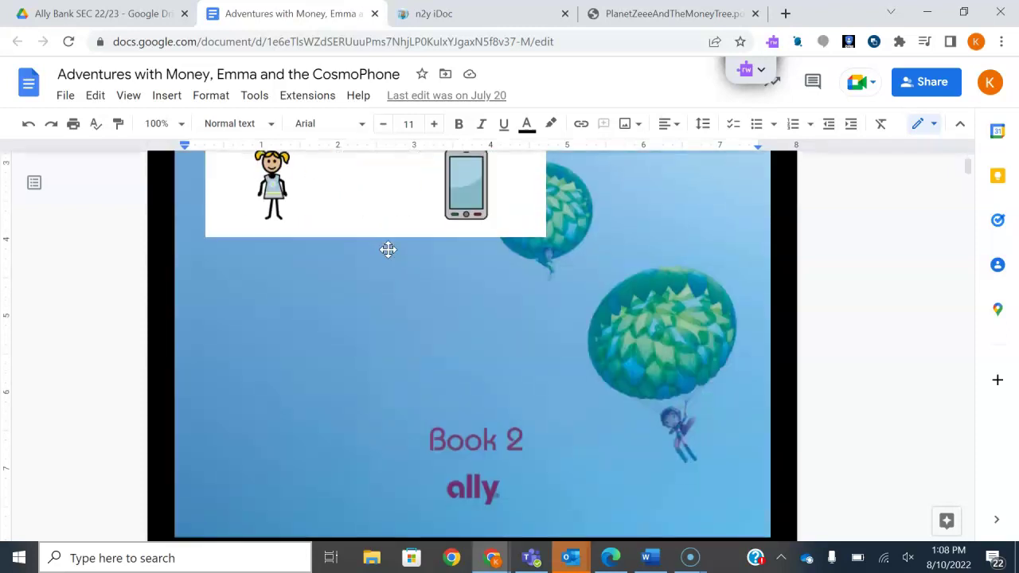
pyautogui.scroll(-8, 388, 250)
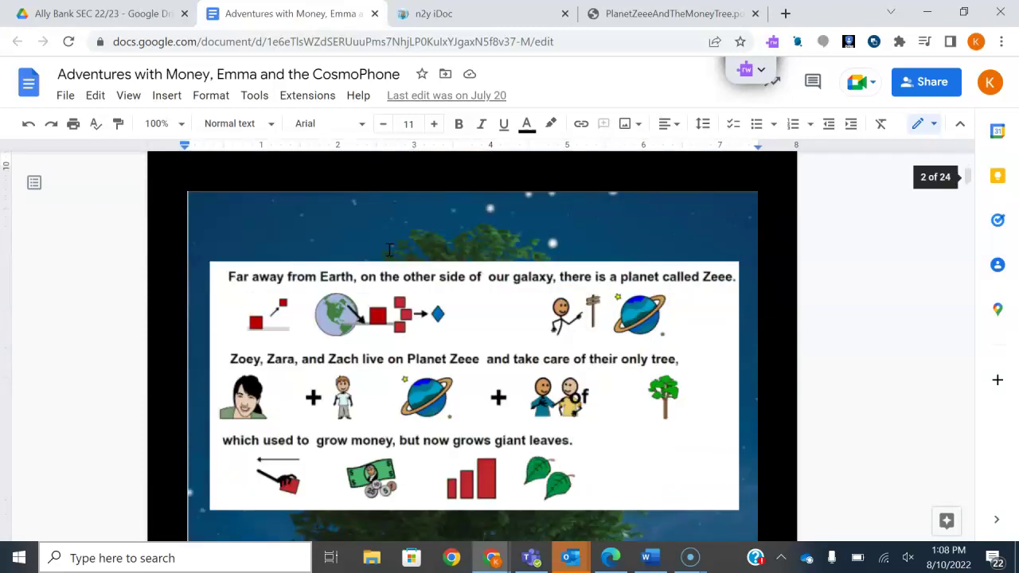
pyautogui.scroll(-3, 387, 249)
pyautogui.scroll(2, 387, 249)
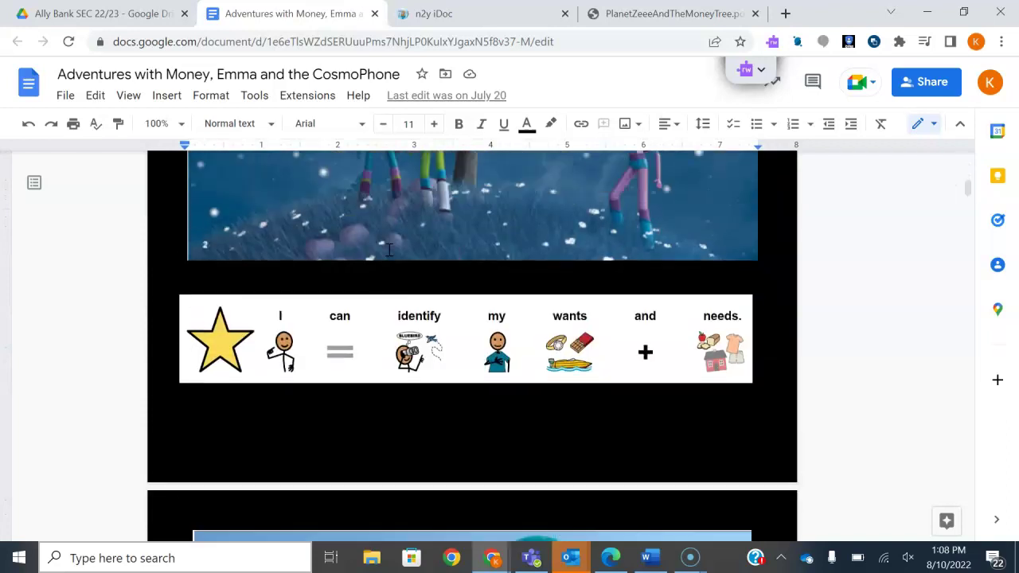
pyautogui.scroll(1, 388, 249)
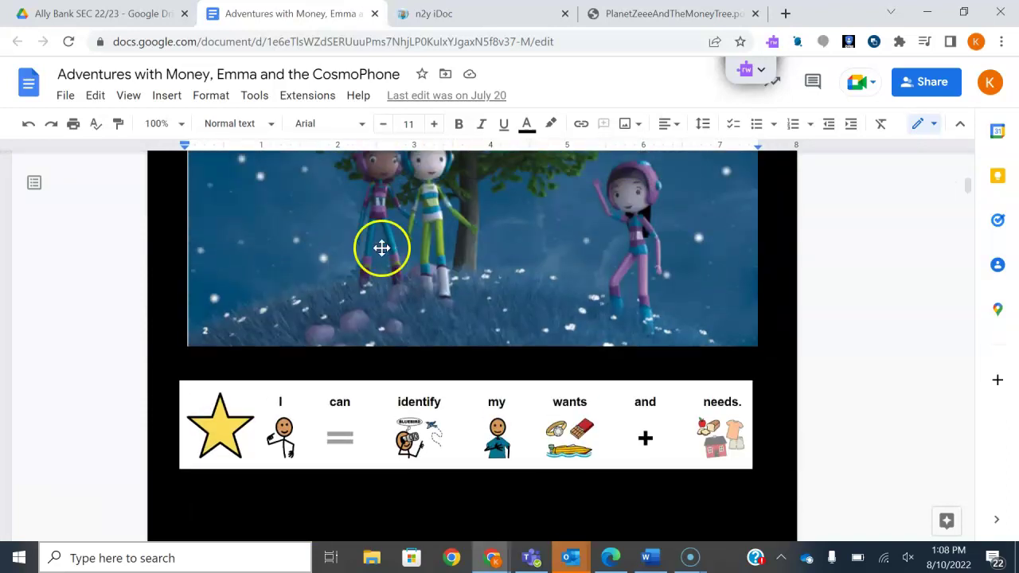
# Set the document zoom to 50% and scroll back to the title page
pyautogui.click(160, 125)
pyautogui.click(160, 191)
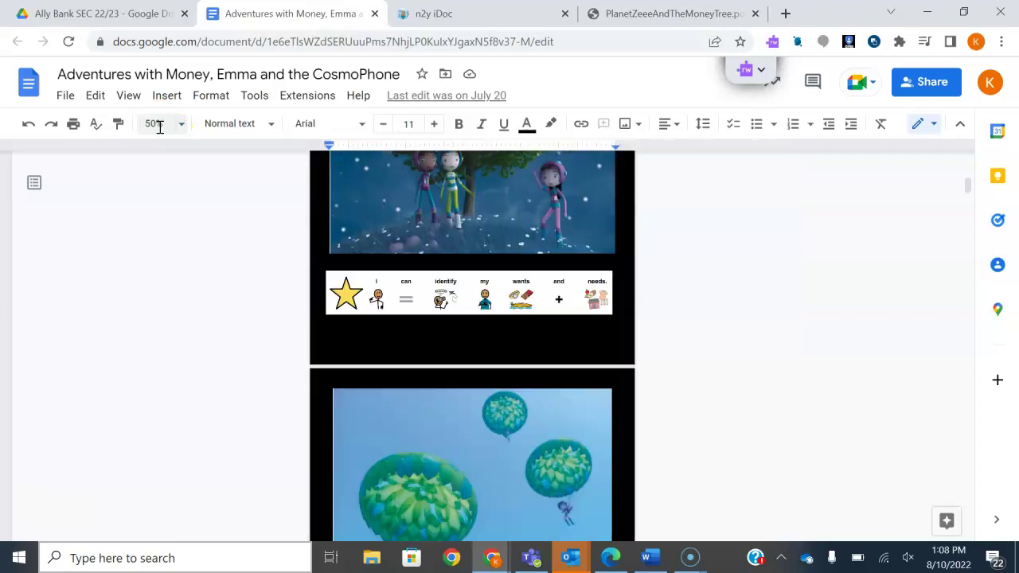
pyautogui.scroll(2, 283, 338)
pyautogui.scroll(3, 282, 338)
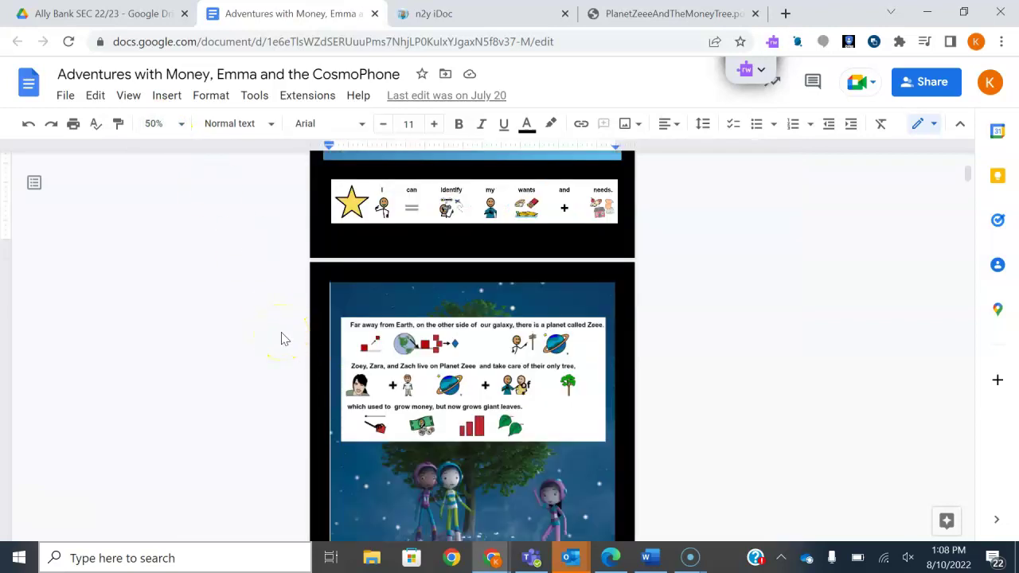
pyautogui.scroll(4, 281, 338)
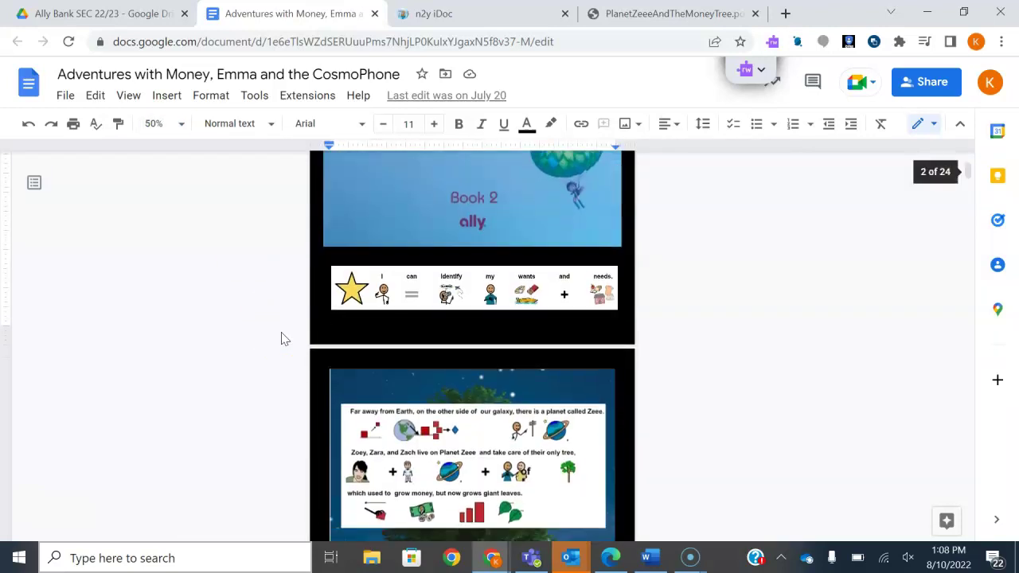
pyautogui.scroll(1, 281, 338)
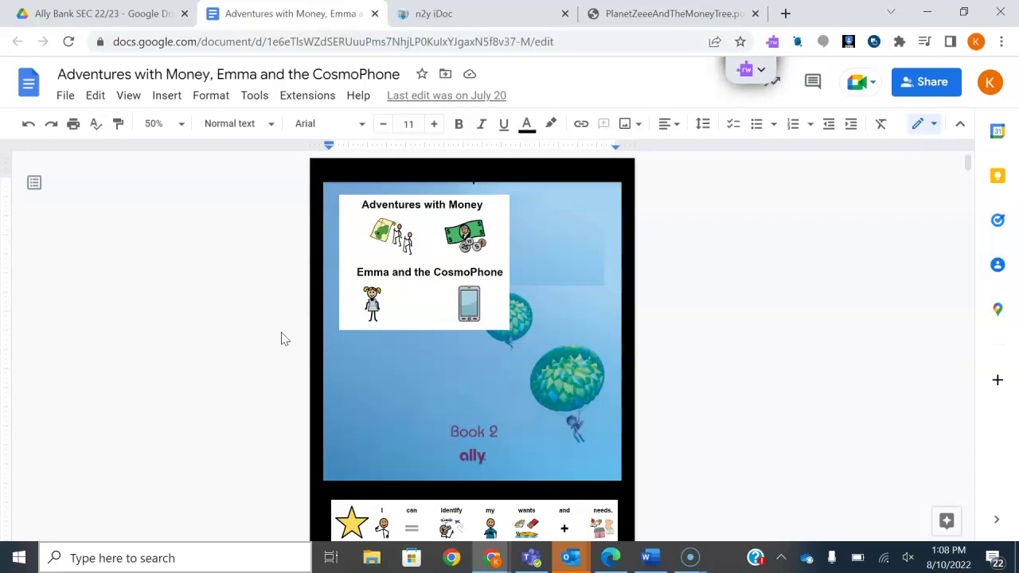
pyautogui.scroll(-5, 281, 339)
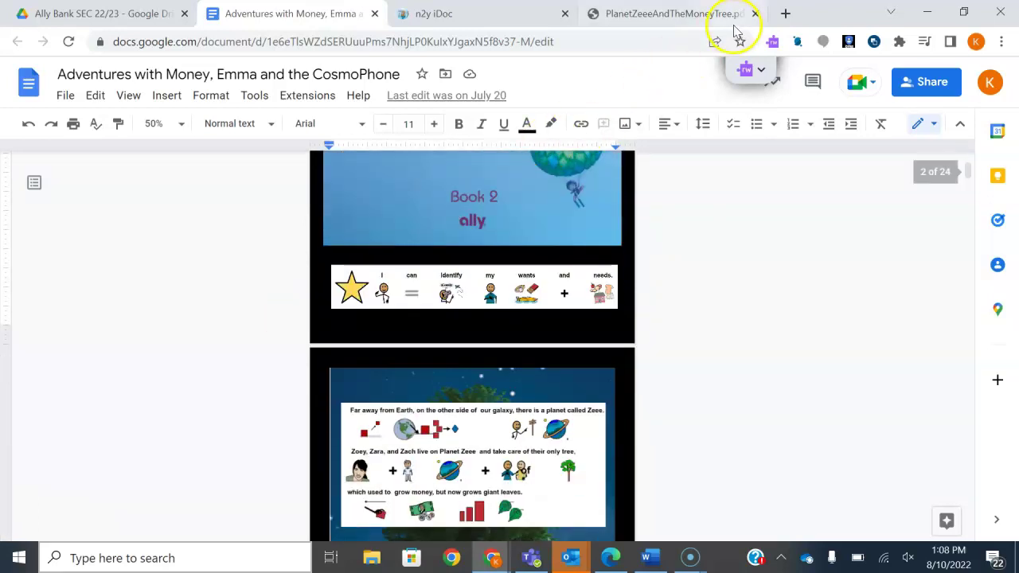
pyautogui.click(732, 22)
# Scroll Planet Zeee and the Money Tree down to page 6, the Earth trees scene
pyautogui.scroll(-5, 596, 228)
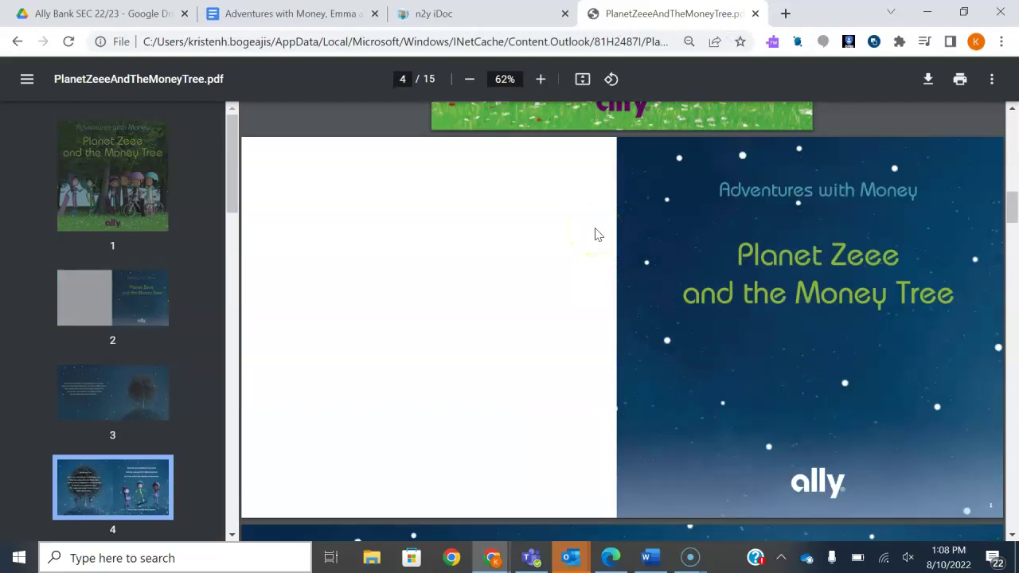
pyautogui.scroll(-3, 596, 234)
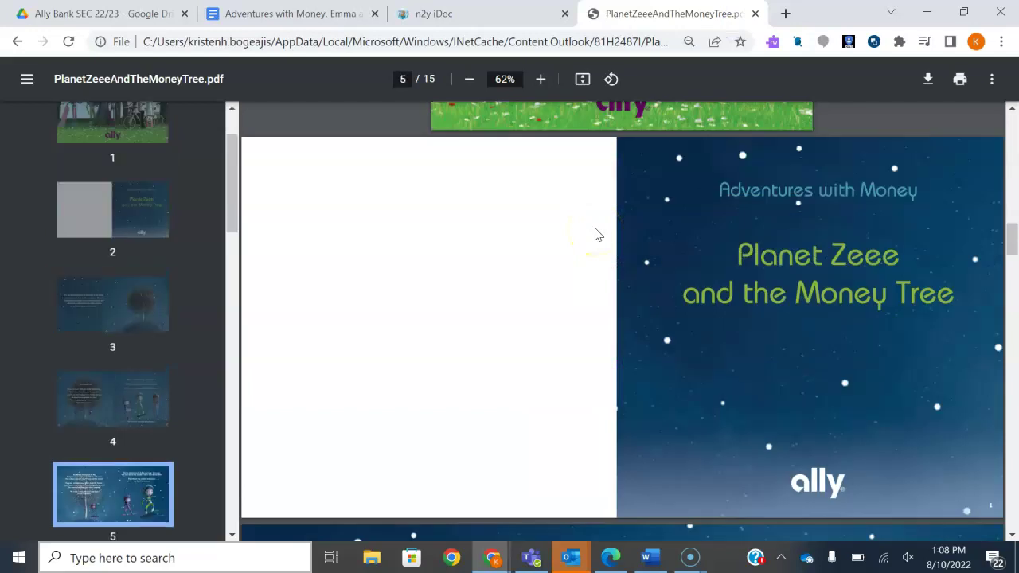
pyautogui.scroll(-3, 598, 234)
pyautogui.scroll(-5, 596, 234)
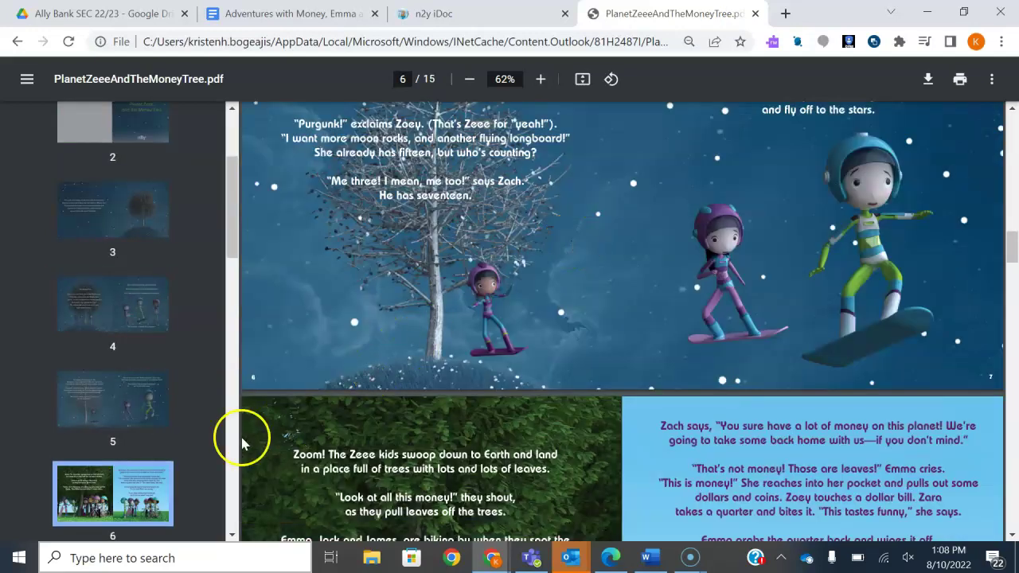
pyautogui.scroll(-3, 445, 409)
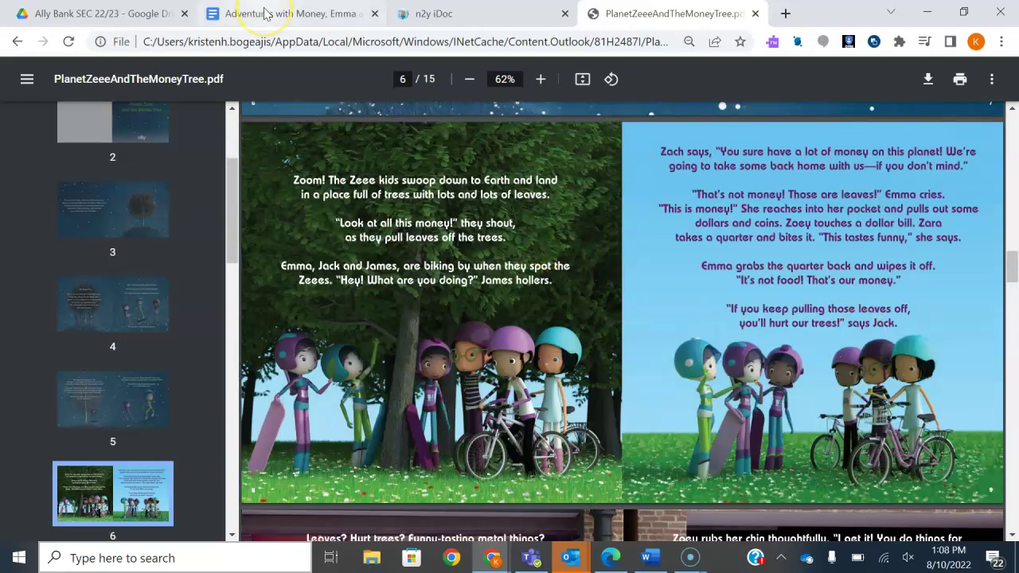
pyautogui.moveTo(265, 14)
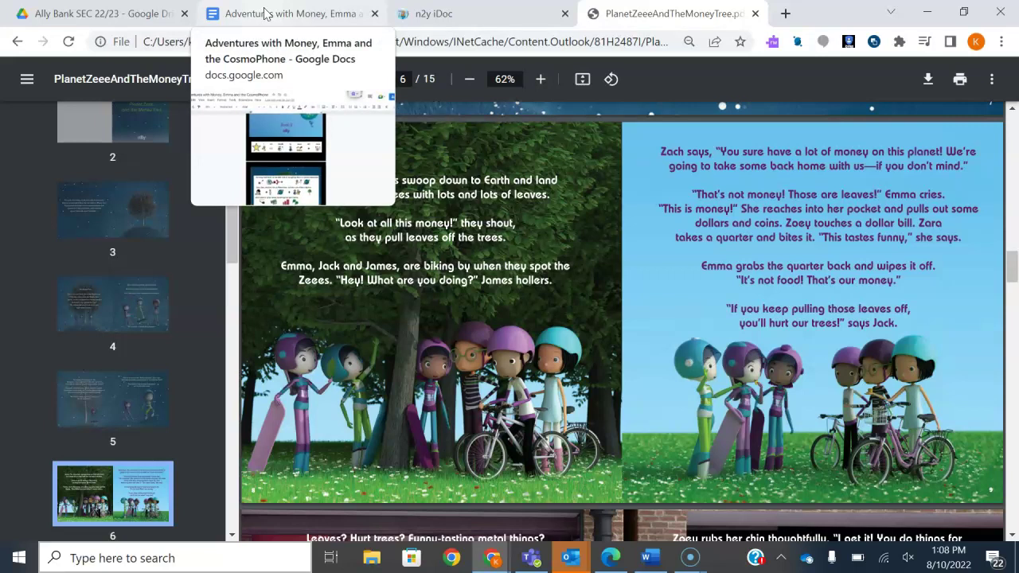
pyautogui.click(265, 14)
# Scroll the CosmoPhone story down to page 4 of 24, the leaf parachute scene
pyautogui.scroll(-3, 309, 354)
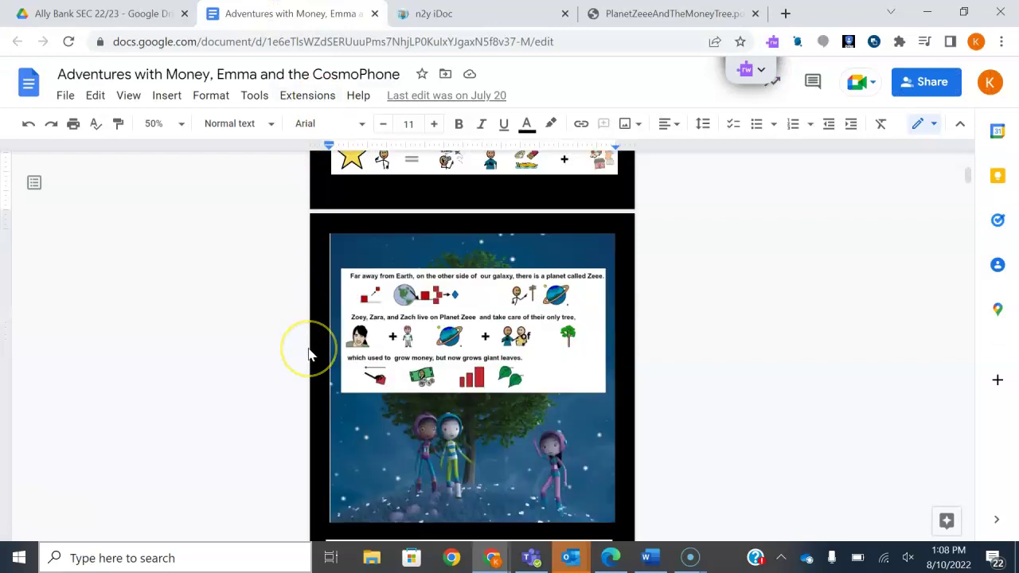
pyautogui.scroll(1, 309, 354)
pyautogui.scroll(-1, 309, 354)
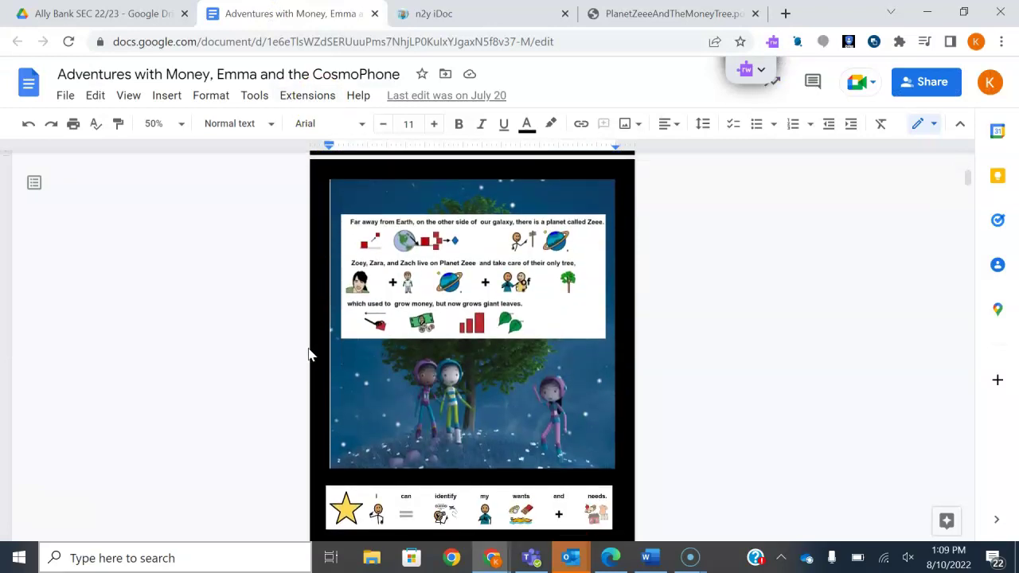
pyautogui.scroll(-1, 309, 355)
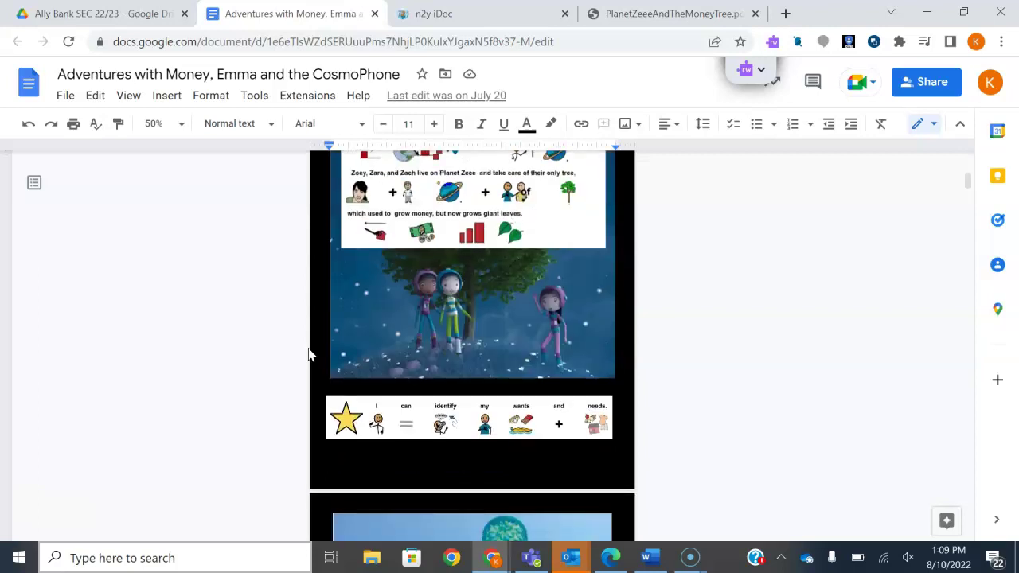
pyautogui.scroll(1, 309, 354)
pyautogui.scroll(-1, 308, 354)
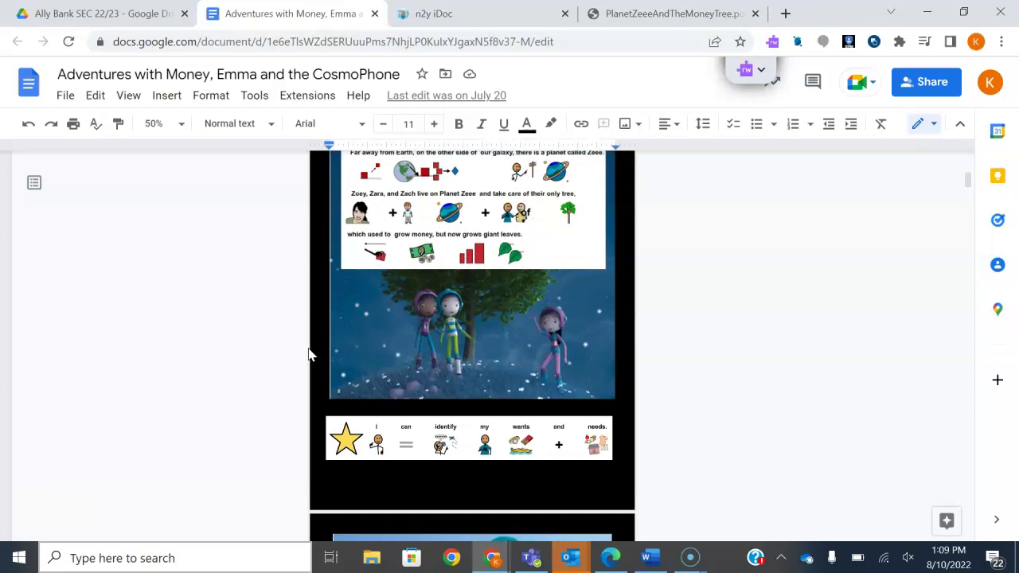
pyautogui.scroll(-1, 308, 354)
pyautogui.scroll(-3, 309, 354)
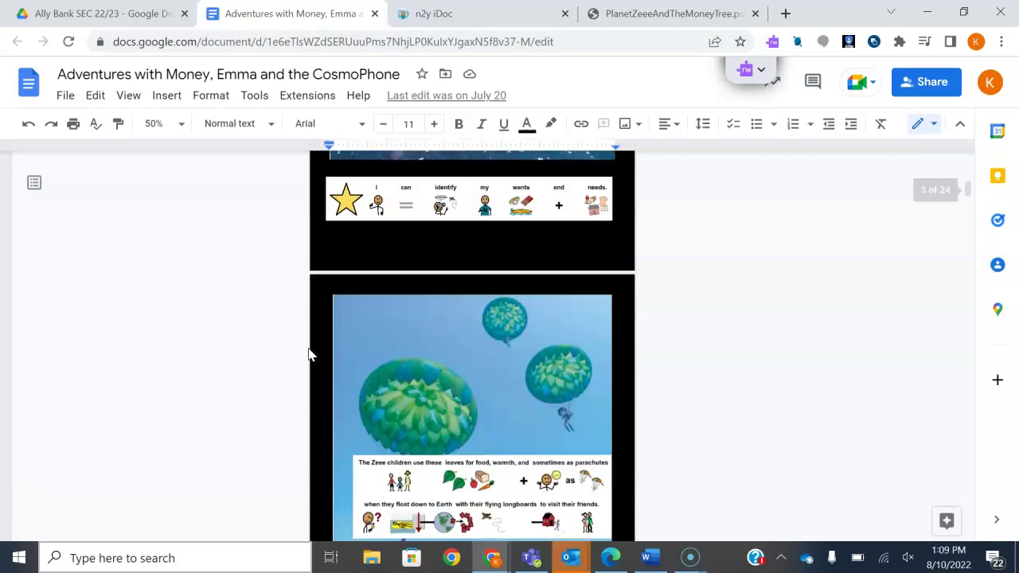
pyautogui.scroll(-9, 308, 355)
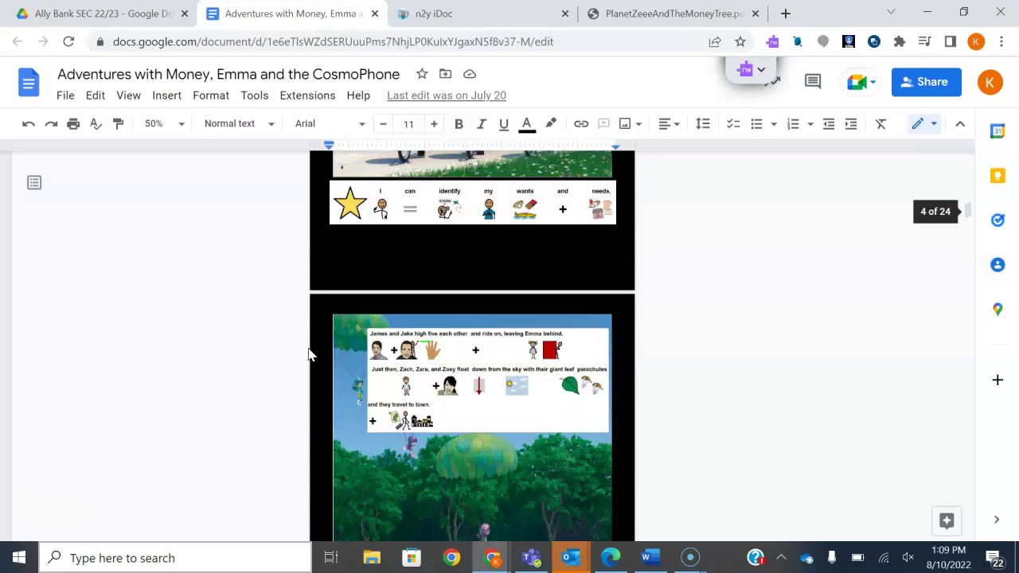
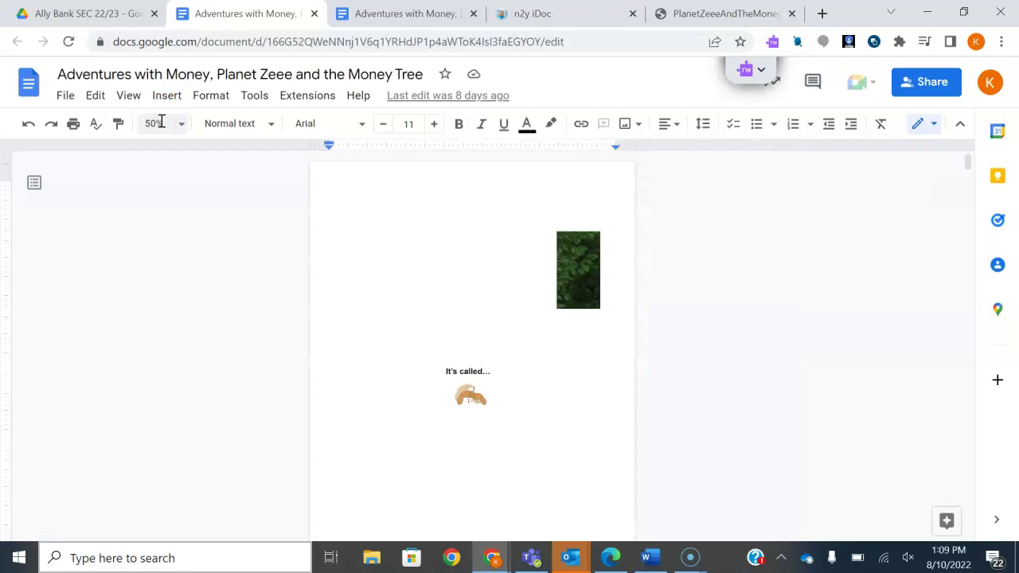
# Apply the 50% zoom and return focus to the document margin
pyautogui.click(161, 271)
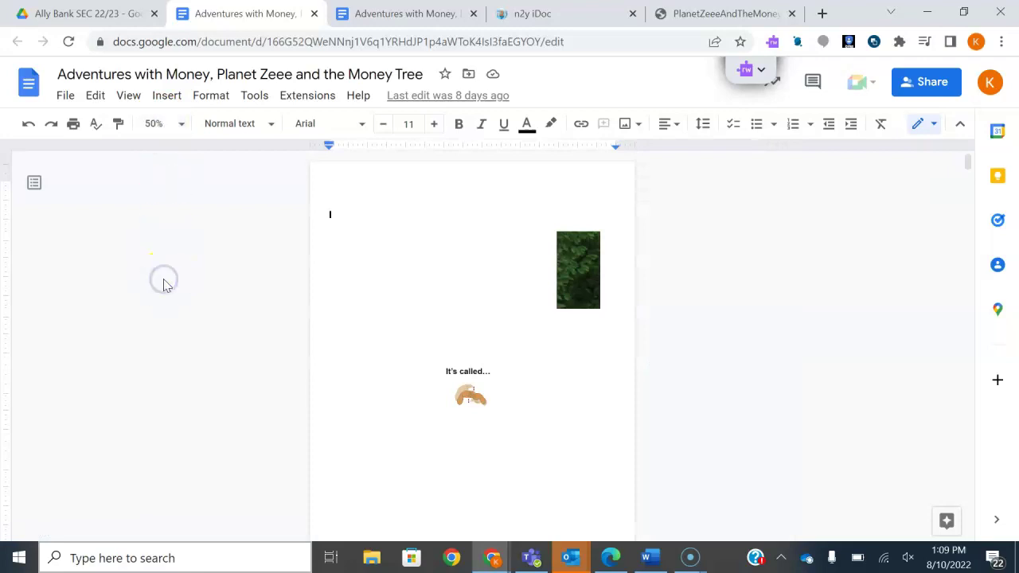
# Scroll down to page 10, the children-on-bikes illustration ending "Let's go!"
pyautogui.scroll(-5, 164, 285)
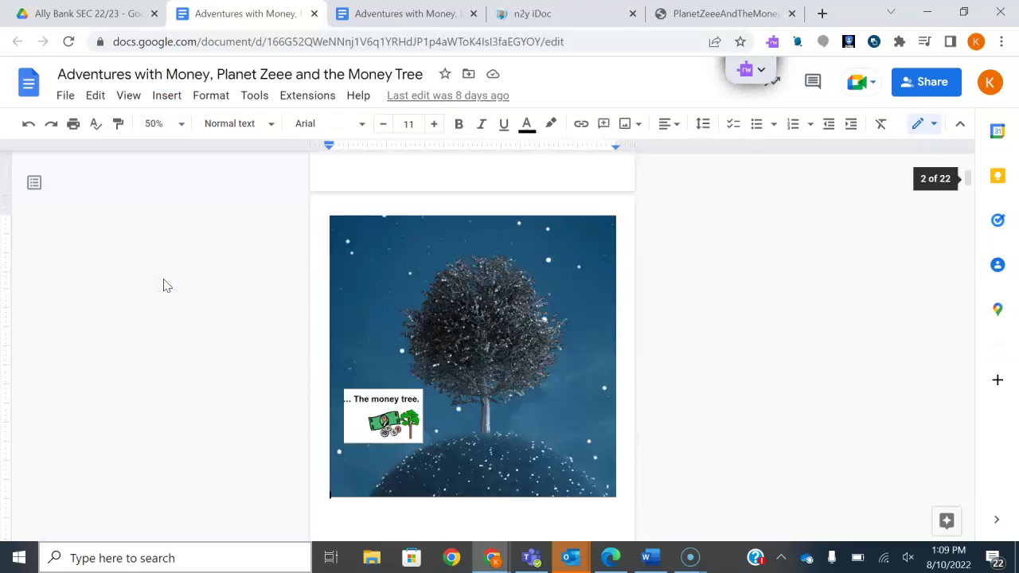
pyautogui.scroll(-5, 163, 285)
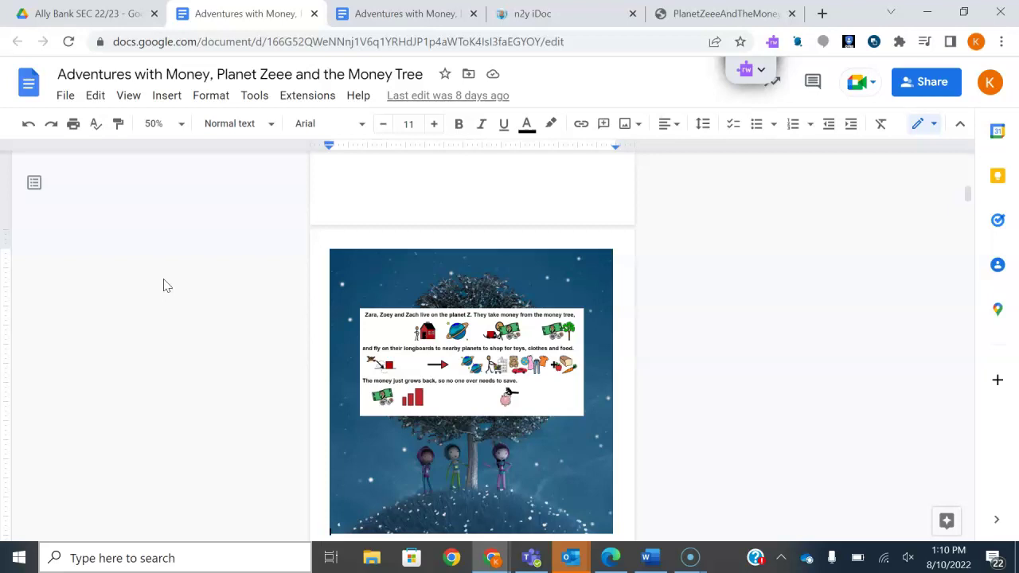
pyautogui.scroll(-1, 163, 284)
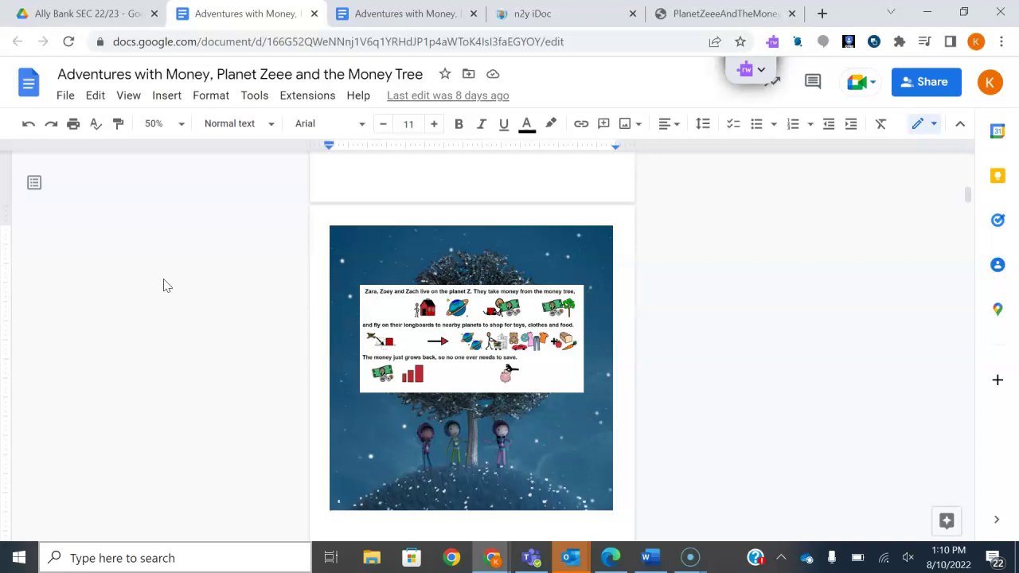
pyautogui.click(233, 274)
pyautogui.scroll(-1, 234, 277)
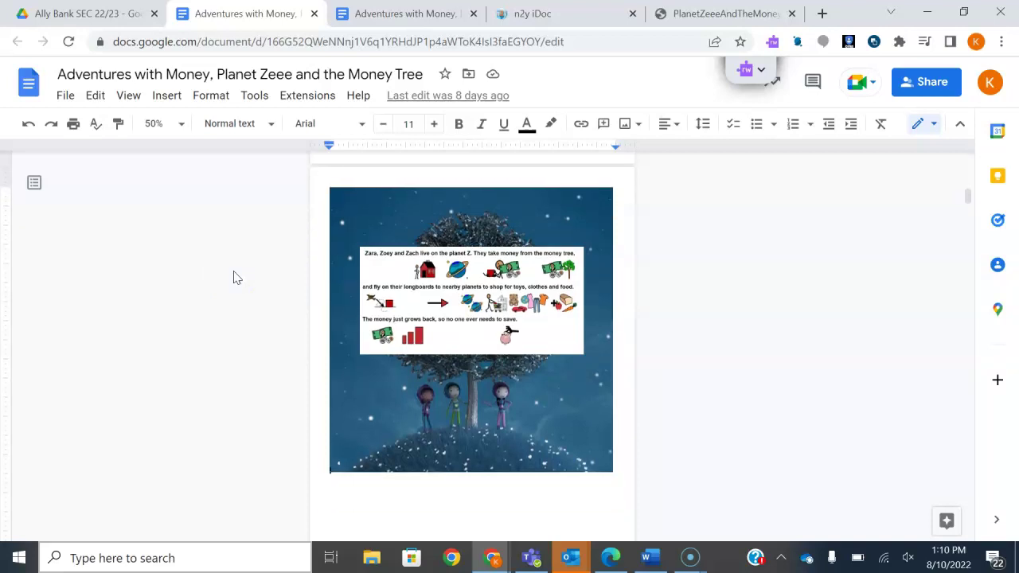
pyautogui.scroll(-1, 233, 277)
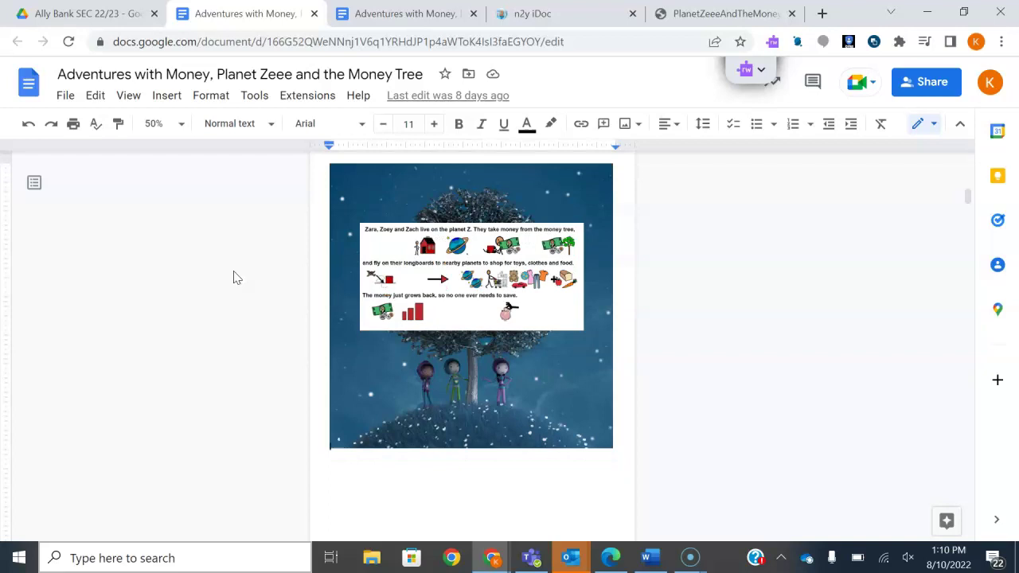
pyautogui.scroll(3, 233, 277)
pyautogui.scroll(-10, 233, 277)
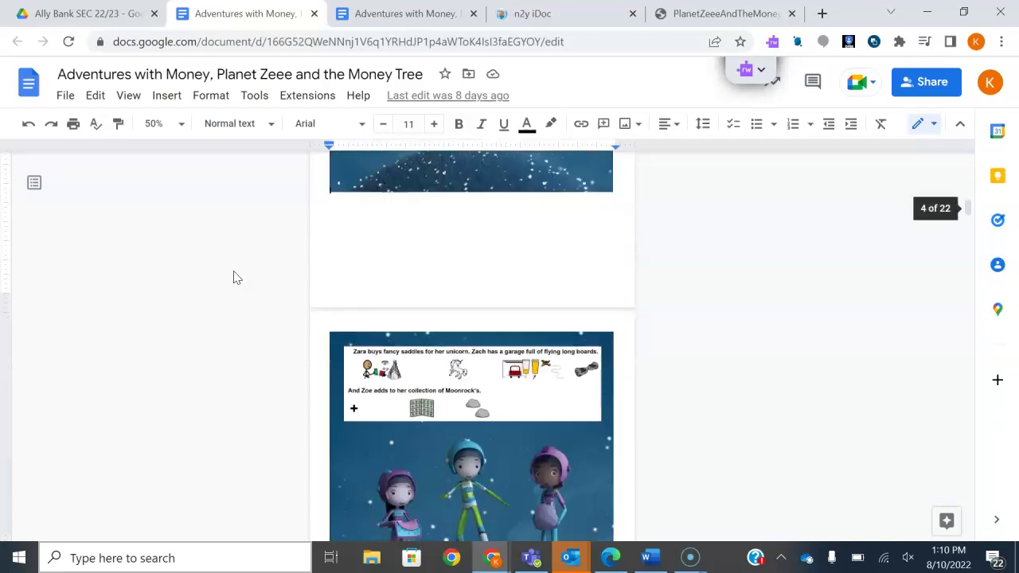
pyautogui.scroll(-10, 233, 277)
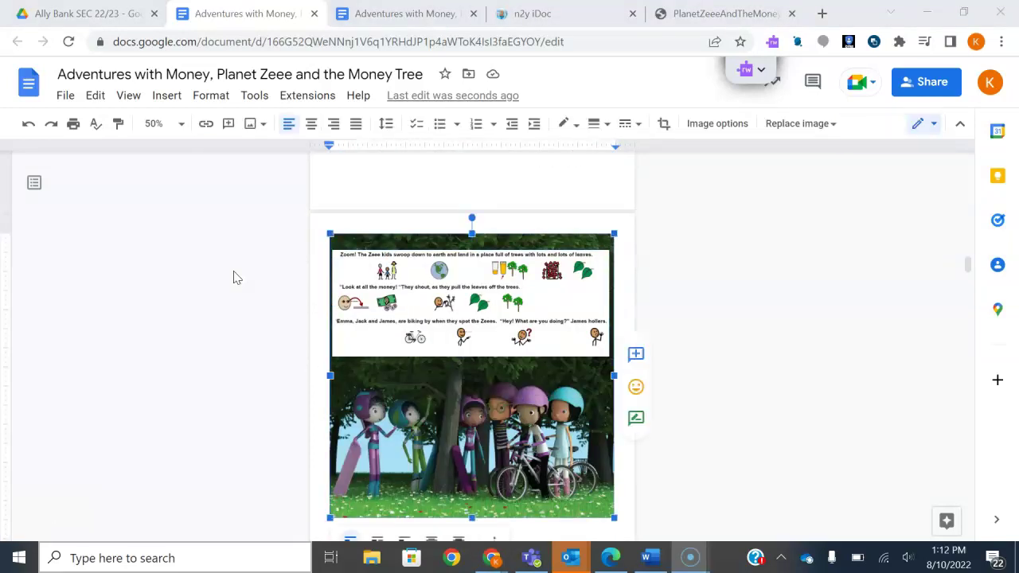
pyautogui.scroll(-5, 233, 277)
pyautogui.scroll(-5, 233, 277)
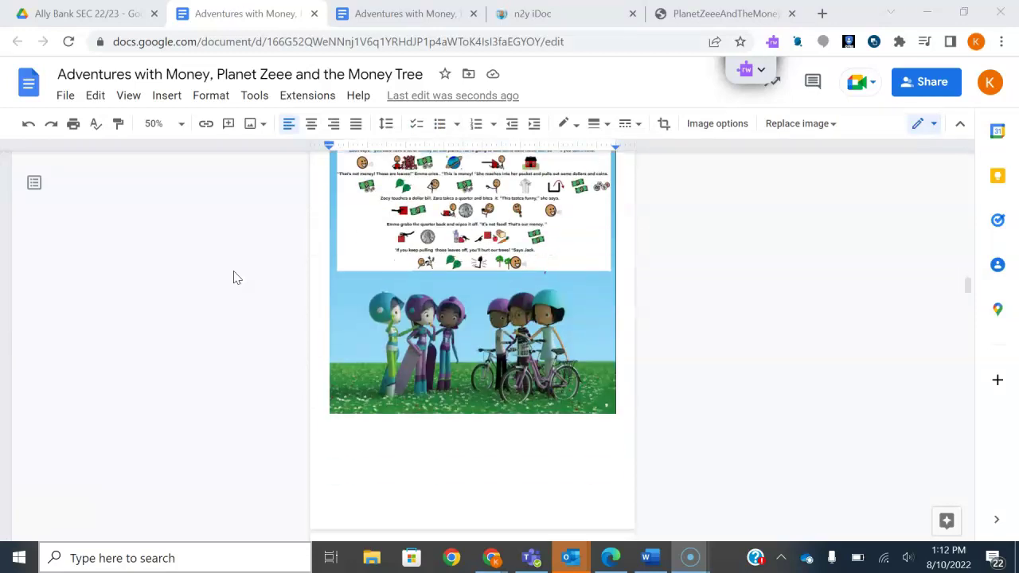
pyautogui.scroll(-5, 233, 277)
pyautogui.scroll(-5, 233, 277)
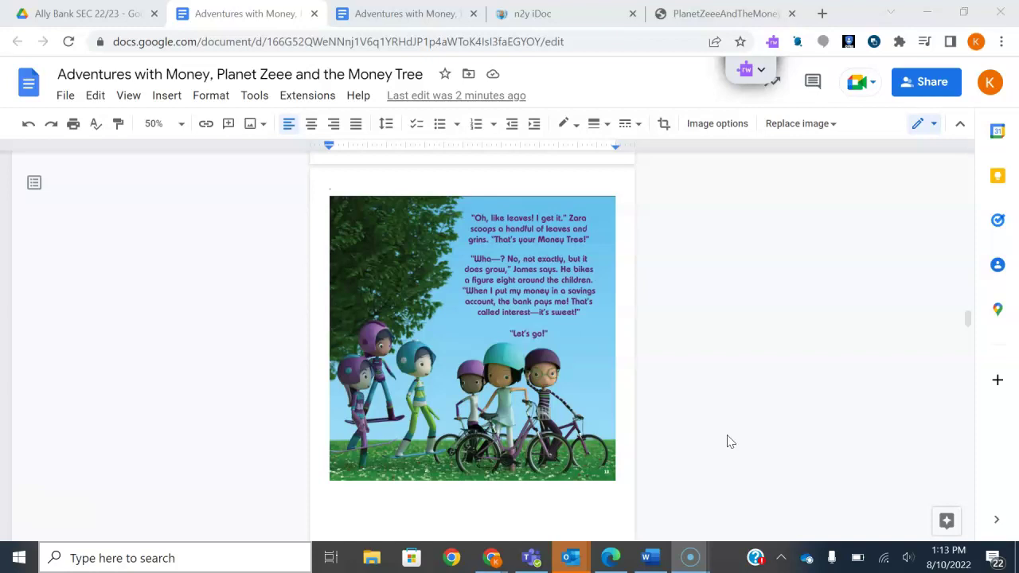
# Create a blank line directly under the page 10 bike illustration and place the cursor there
pyautogui.click(495, 499)
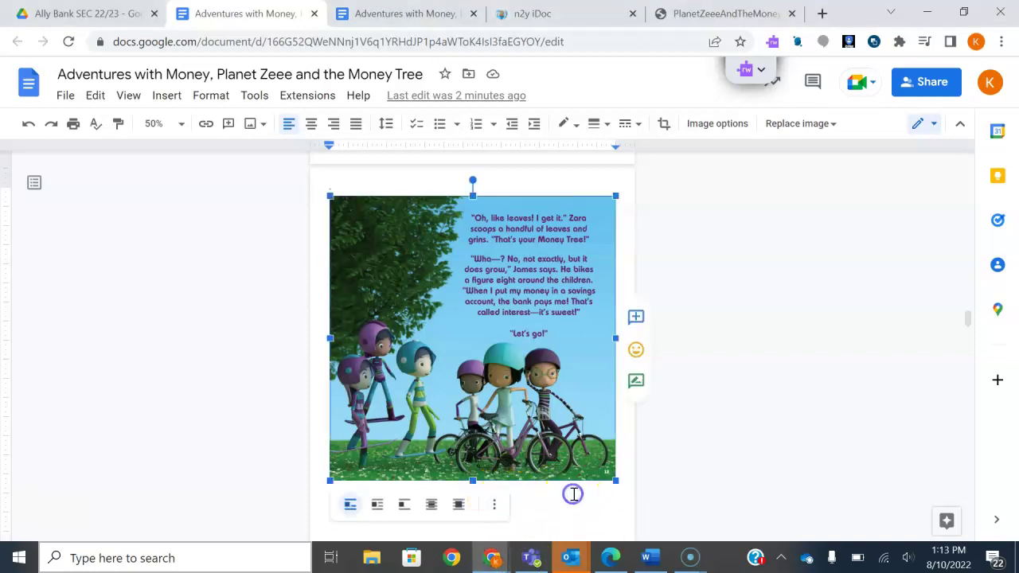
pyautogui.click(623, 474)
pyautogui.scroll(-5, 623, 474)
pyautogui.scroll(5, 623, 475)
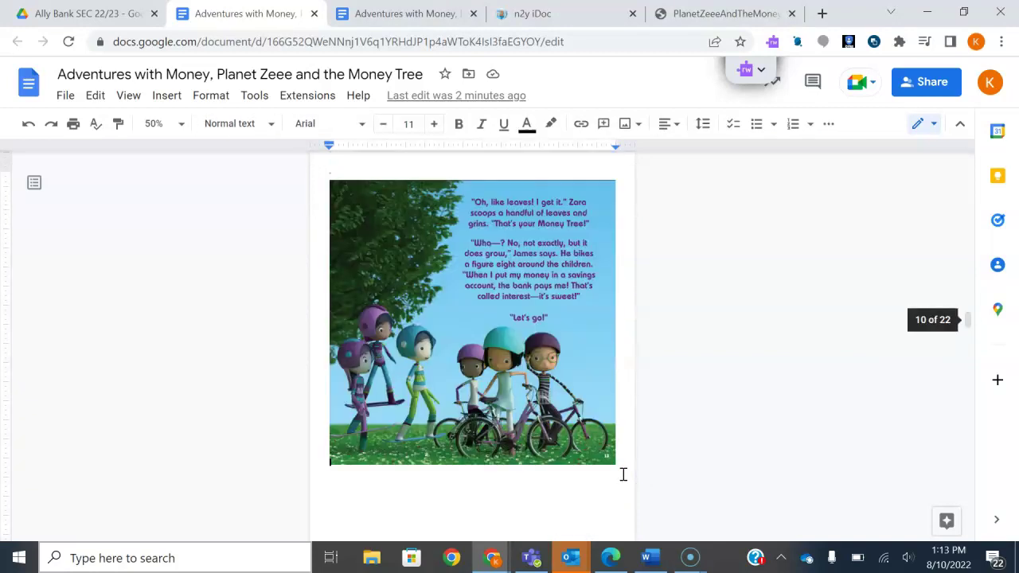
pyautogui.scroll(-5, 623, 475)
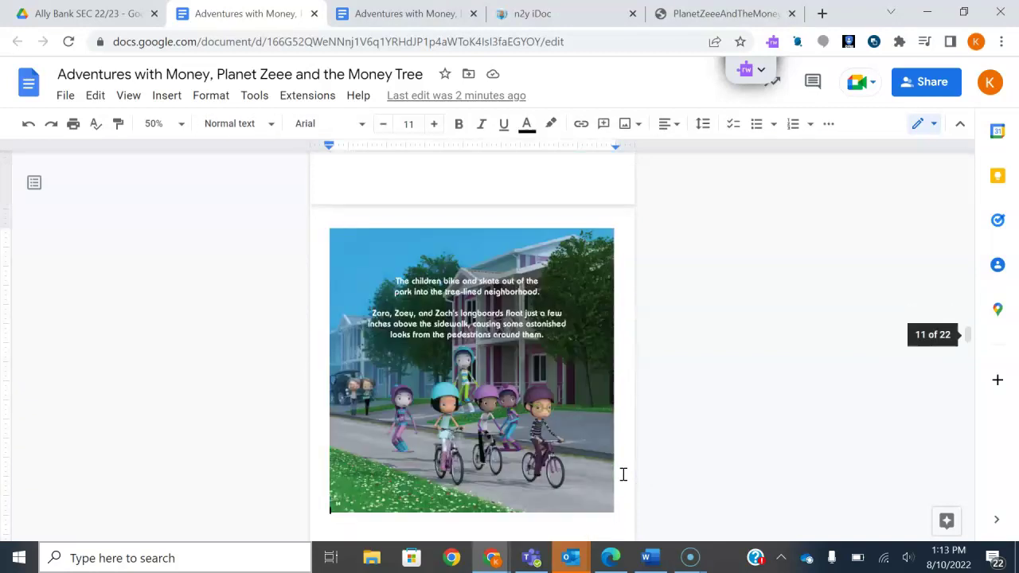
pyautogui.press('BackSpace')
pyautogui.click(510, 483)
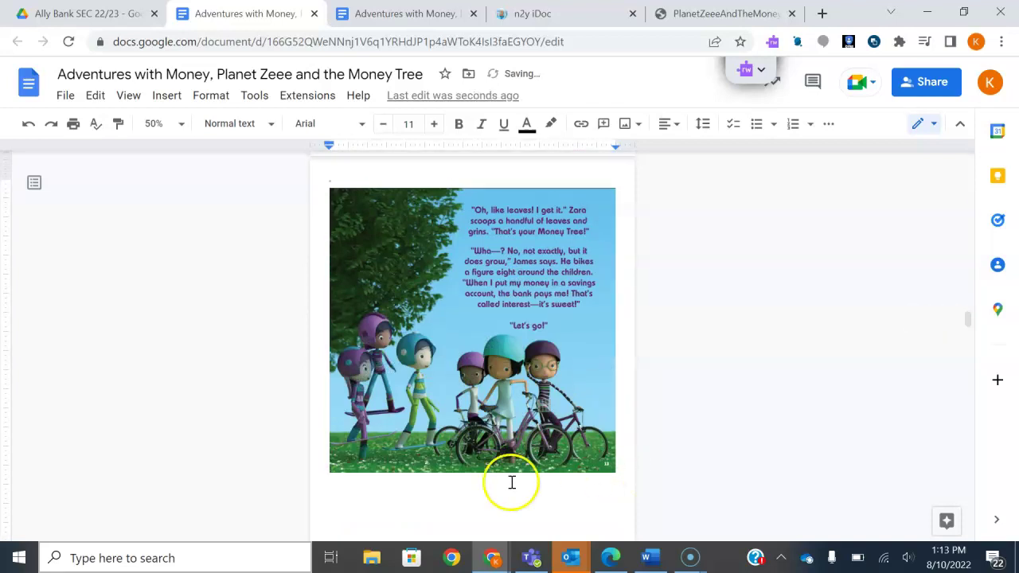
pyautogui.press('BackSpace')
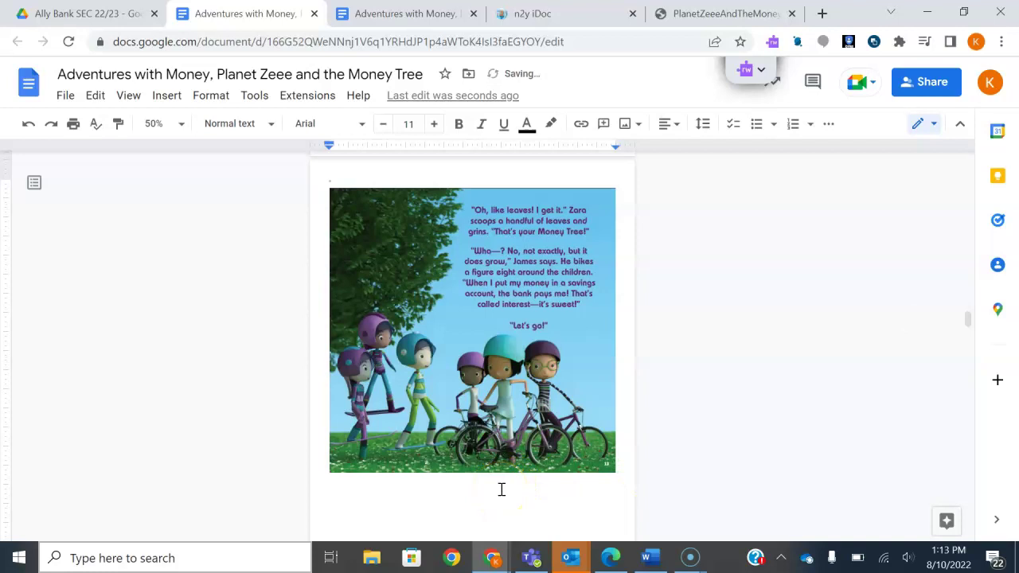
# Type "Oh, like leaves!" under the illustration, correcting the capital L to lowercase
pyautogui.write('"Oh, like Leaves!')
pyautogui.press('Left')
pyautogui.press('Left')
pyautogui.press('Left')
pyautogui.press('Left')
pyautogui.press('Left')
pyautogui.press('Left')
pyautogui.press('BackSpace')
pyautogui.write('l')
pyautogui.press('Right')
pyautogui.press('Right')
pyautogui.press('Right')
pyautogui.press('Right')
pyautogui.press('Right')
# Continue with: I get it." Zara scoops a handful of leaves and grins. "That's your Money Tree!"
pyautogui.scroll(-5, 501, 489)
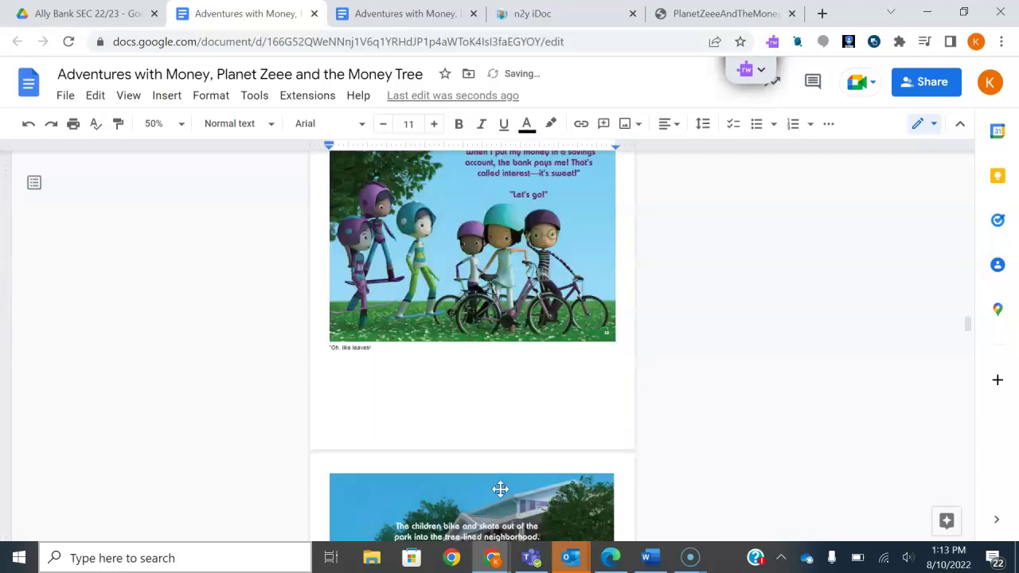
pyautogui.scroll(1, 501, 489)
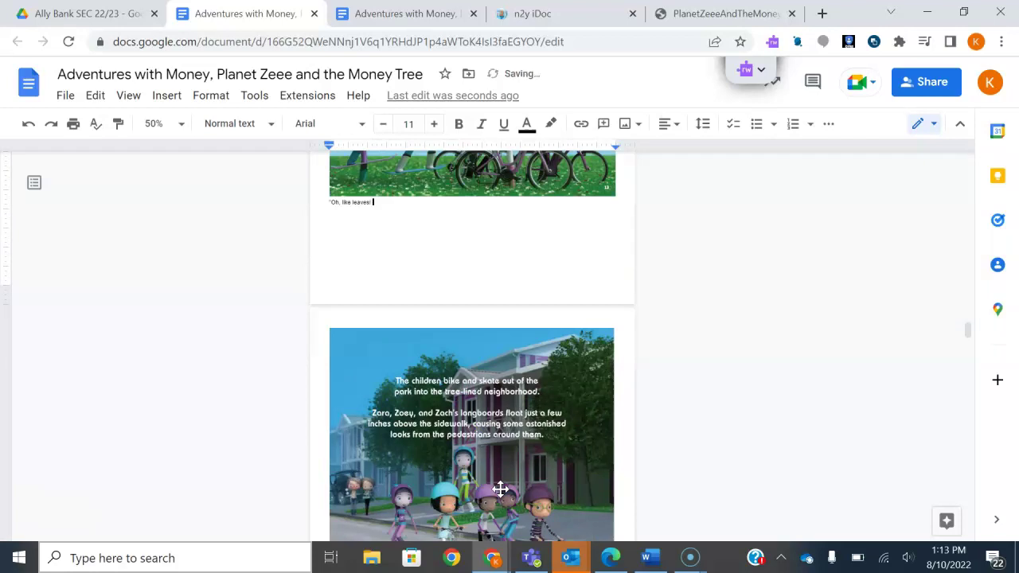
pyautogui.scroll(2, 603, 342)
pyautogui.scroll(3, 608, 342)
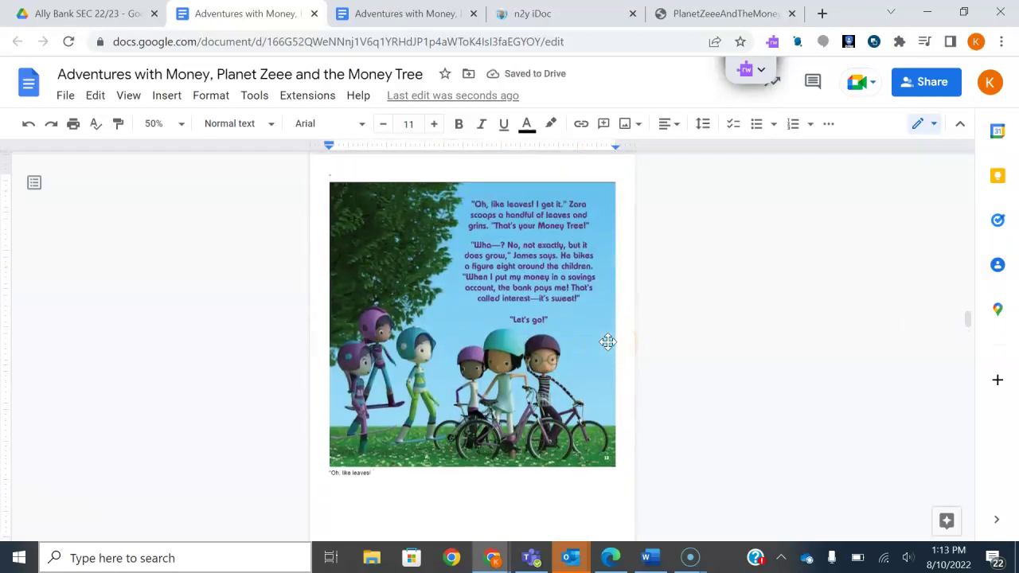
pyautogui.write('I get it." Zara scoops ')
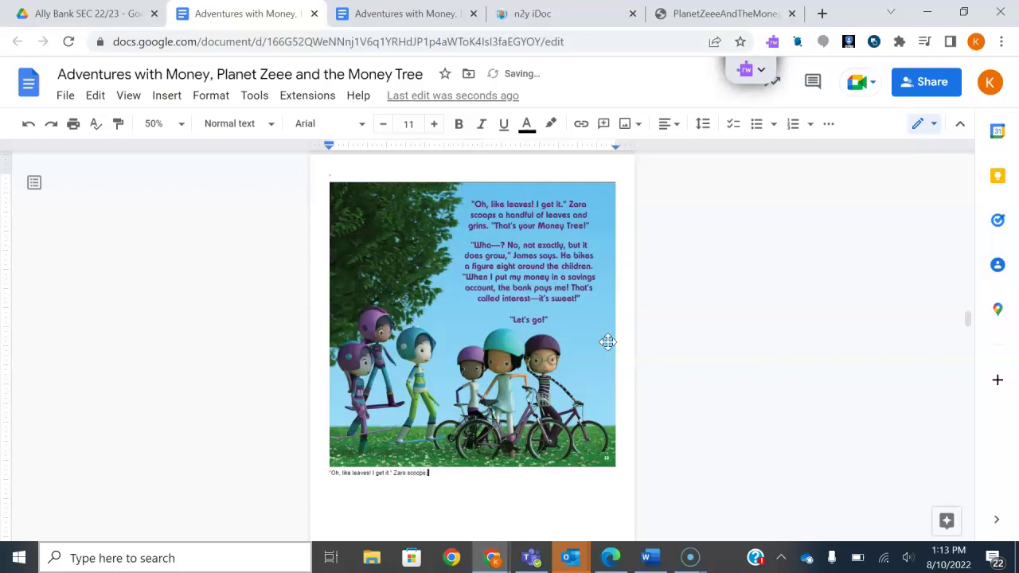
pyautogui.write('a handful of leaves and grins. "')
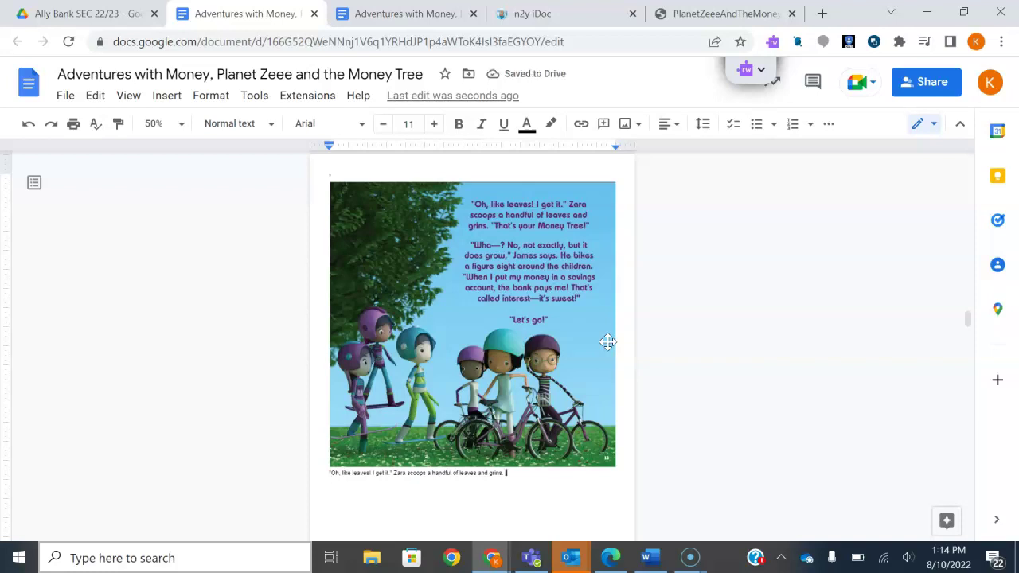
pyautogui.write('"')
pyautogui.write("That's your Mone")
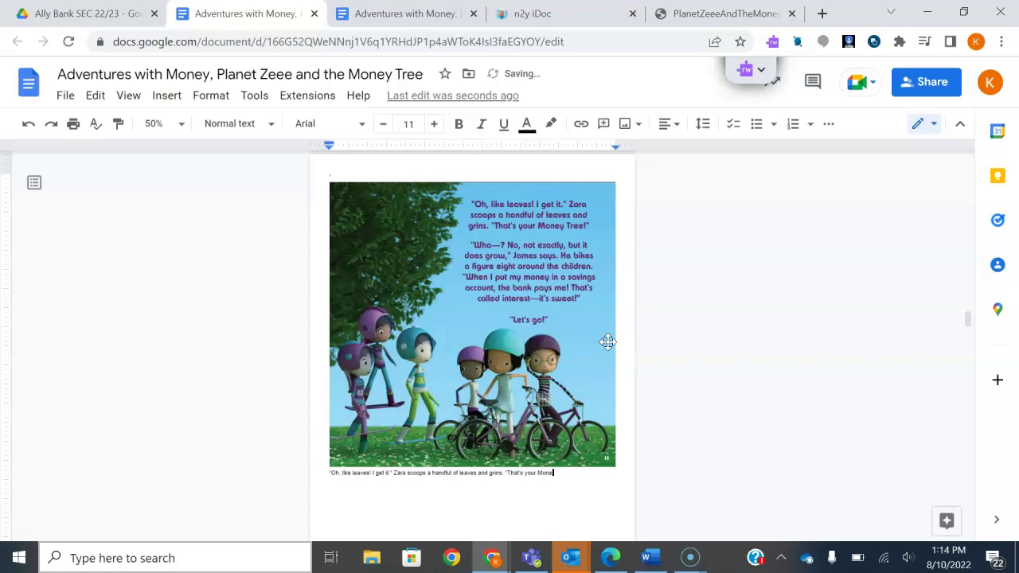
pyautogui.write('y Tree!"')
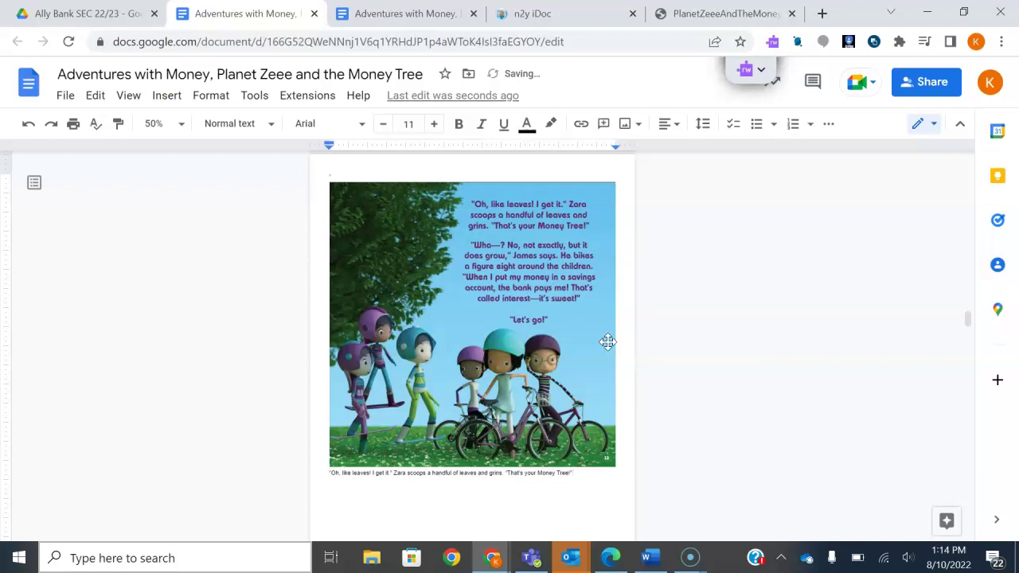
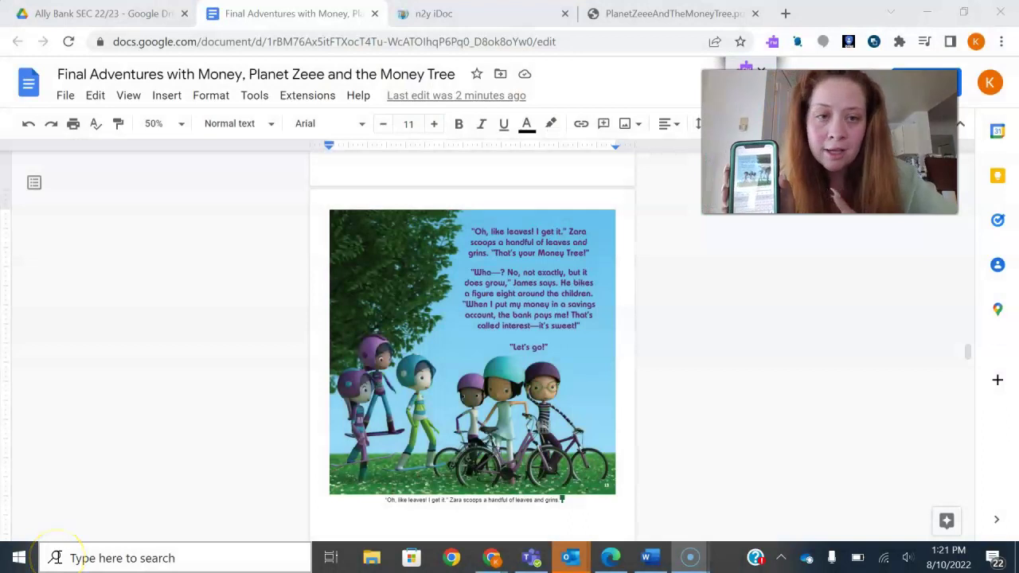
# Scroll down the story document to the caption under the leaves-and-bikes illustration
pyautogui.scroll(-1, 487, 472)
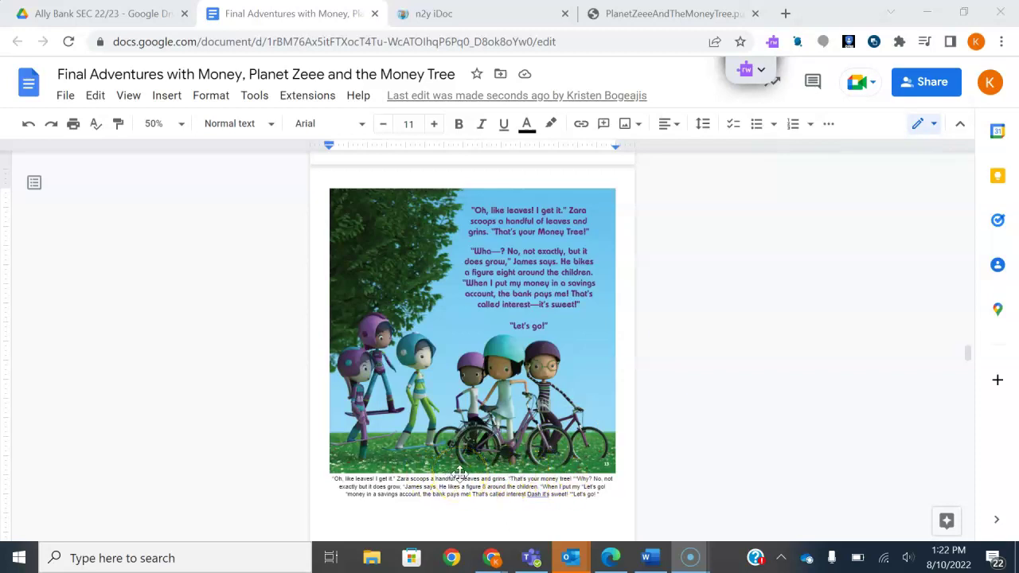
# Capitalize 'money tree' to 'Money Tree' in the caption
pyautogui.click(579, 481)
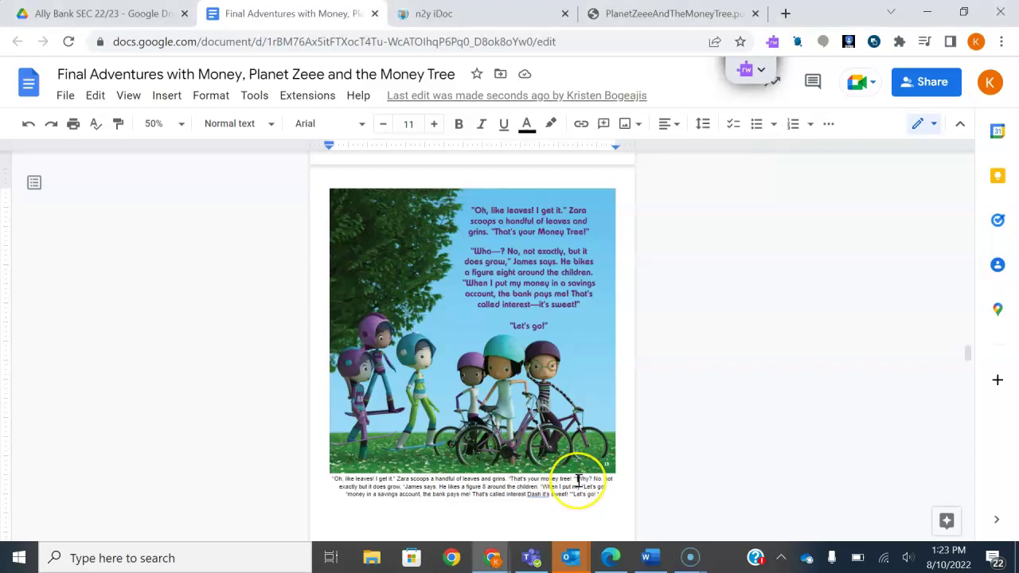
pyautogui.press('BackSpace')
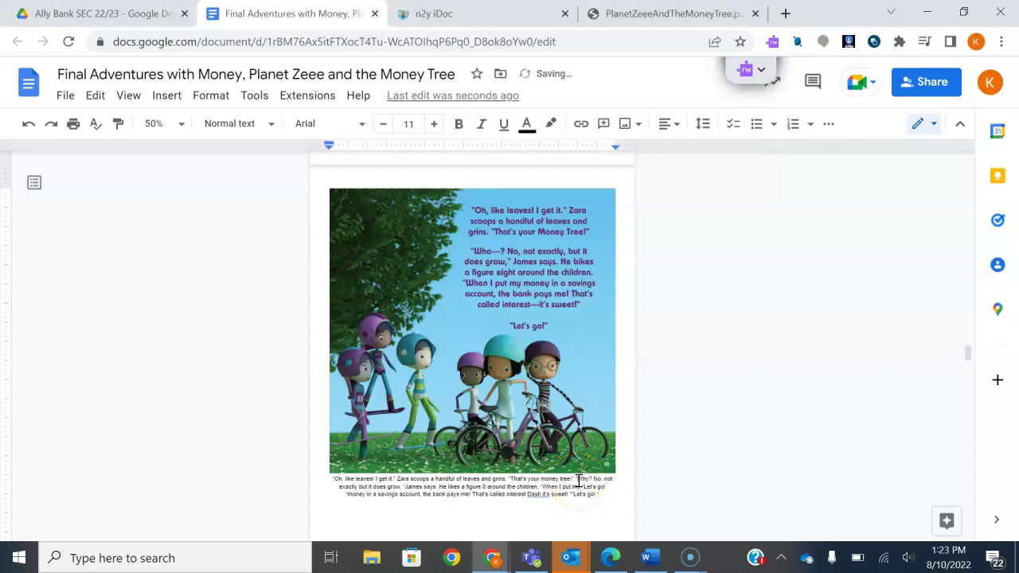
pyautogui.press('Left')
pyautogui.press('Left')
pyautogui.press('Left')
pyautogui.press('Left')
pyautogui.press('BackSpace')
pyautogui.write('M')
pyautogui.press('BackSpace')
pyautogui.write('T')
pyautogui.press('Right')
pyautogui.press('Right')
pyautogui.press('Right')
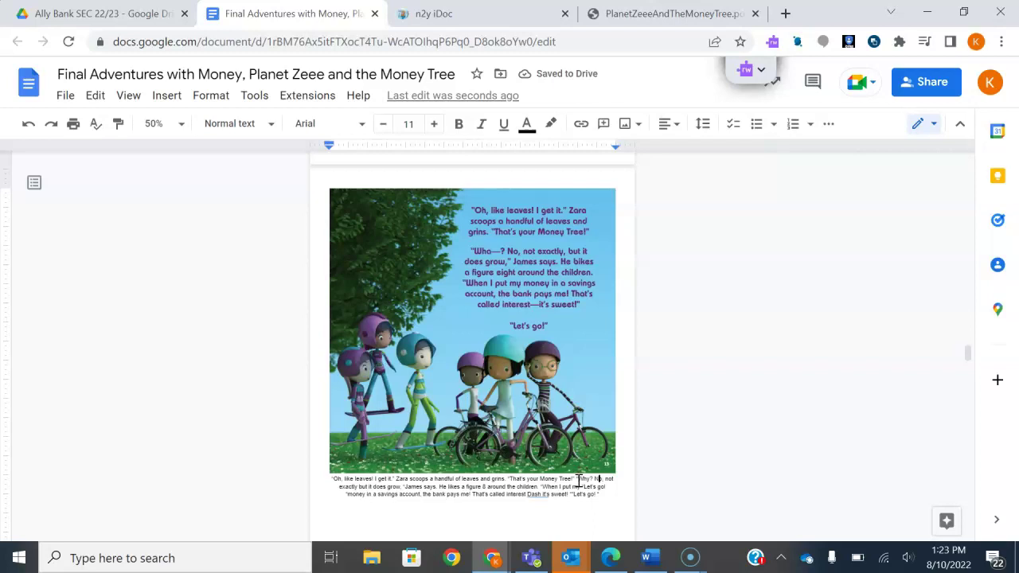
# Replace 'Why? No,' with 'Wha--? No' and move the misplaced closing quote before James
pyautogui.press('Delete')
pyautogui.press('Delete')
pyautogui.press('Delete')
pyautogui.press('Delete')
pyautogui.press('Delete')
pyautogui.press('Delete')
pyautogui.press('Delete')
pyautogui.press('Delete')
pyautogui.press('Delete')
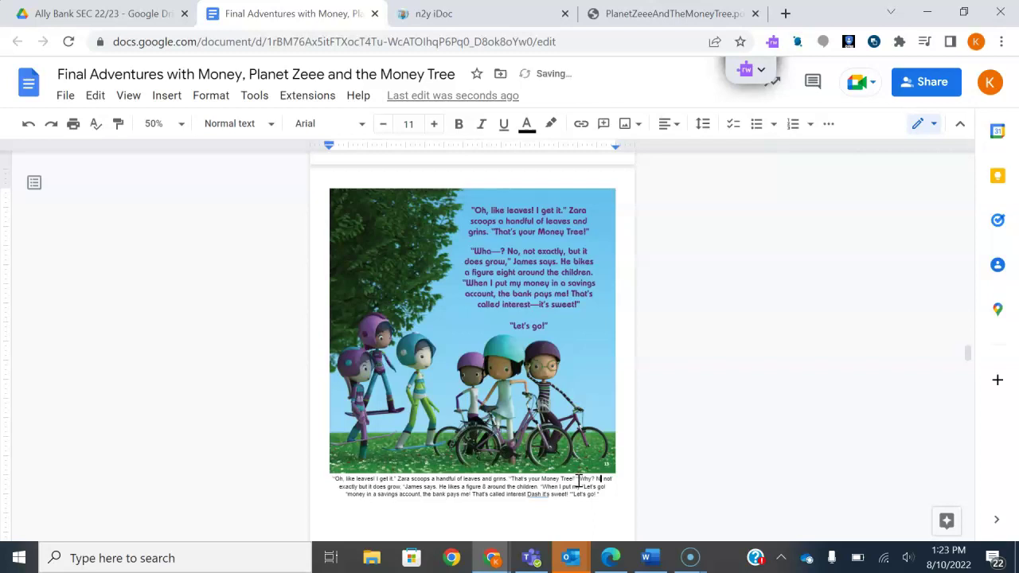
pyautogui.write('Wha')
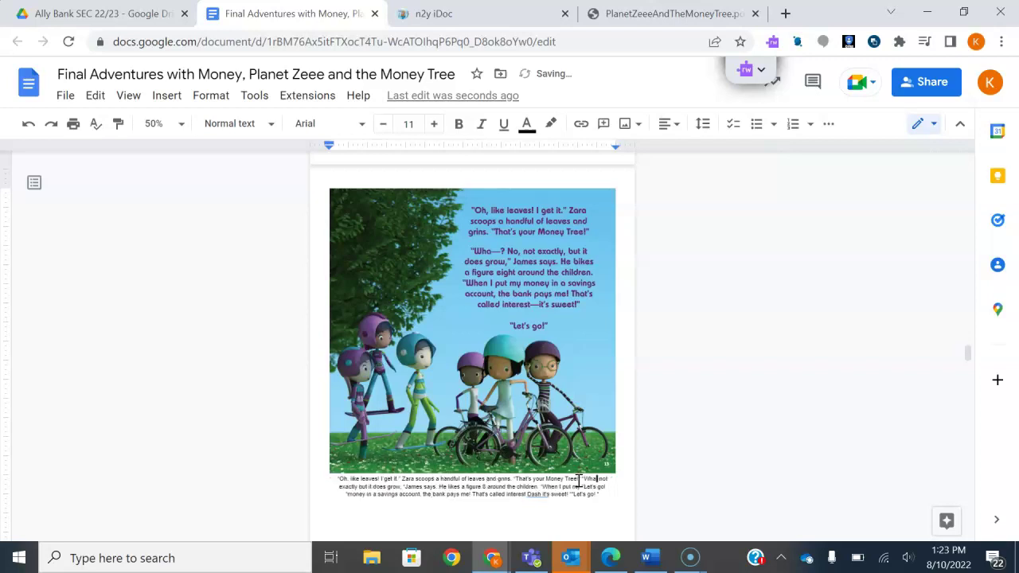
pyautogui.write('--?')
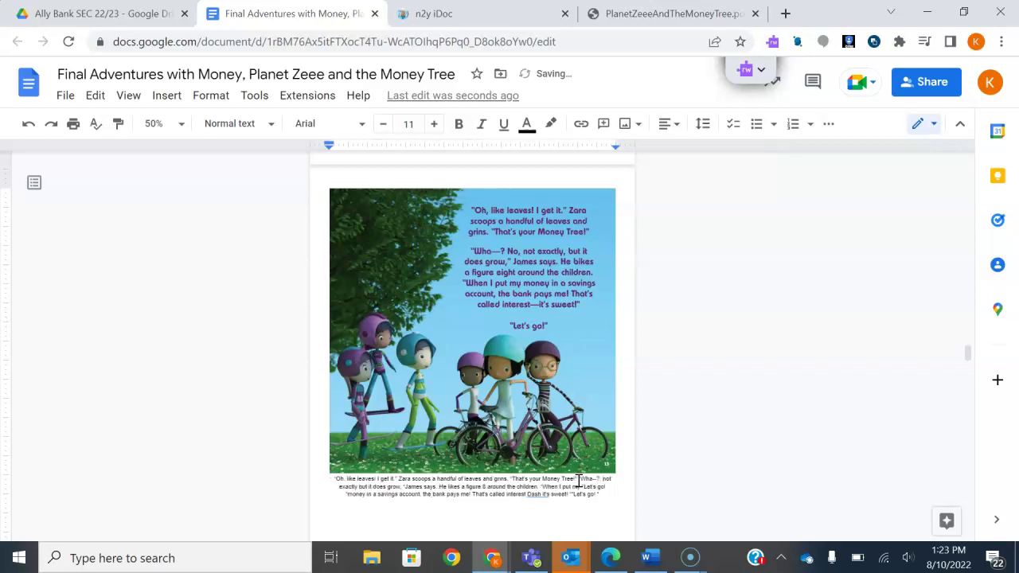
pyautogui.write(' No,')
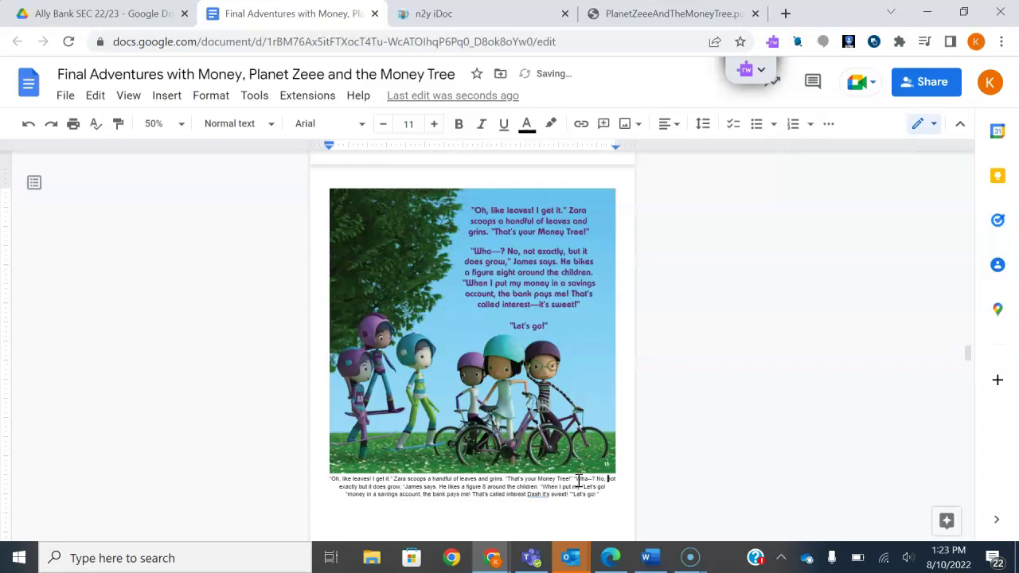
pyautogui.press('BackSpace')
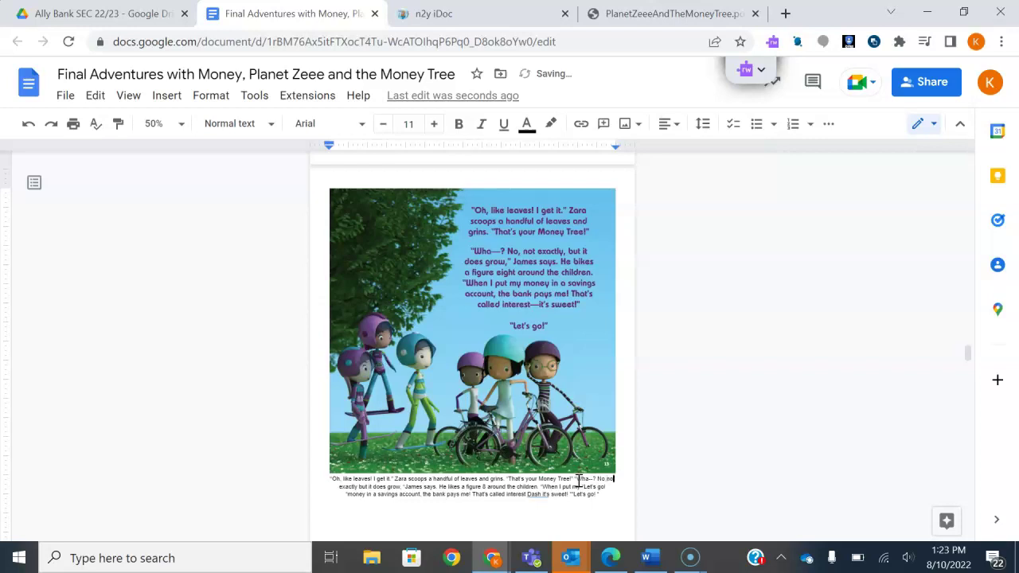
pyautogui.press('Right')
pyautogui.press('Right')
pyautogui.press('Right')
pyautogui.press('Right')
pyautogui.press('Right')
pyautogui.press('Right')
pyautogui.press('Right')
pyautogui.press('Left')
pyautogui.press('BackSpace')
pyautogui.press('BackSpace')
pyautogui.write('"')
# Change '8' to 'eight' and 'likes' to 'bikes' in the caption
pyautogui.hotkey('ctrl', 'Right')
pyautogui.hotkey('ctrl', 'Right')
pyautogui.write('eight')
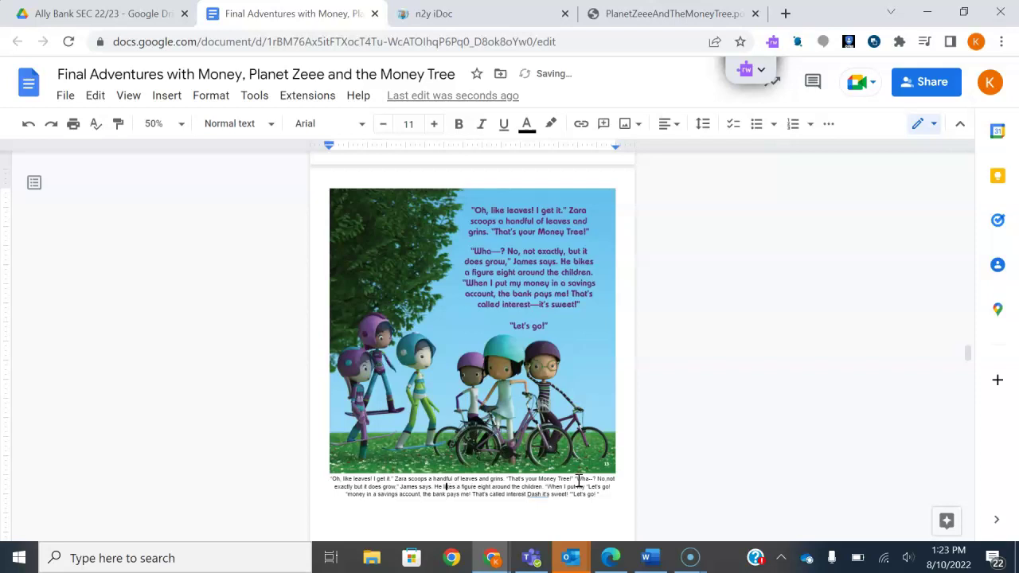
pyautogui.press('Delete')
pyautogui.write('b')
pyautogui.press('Right')
pyautogui.press('Right')
pyautogui.press('Right')
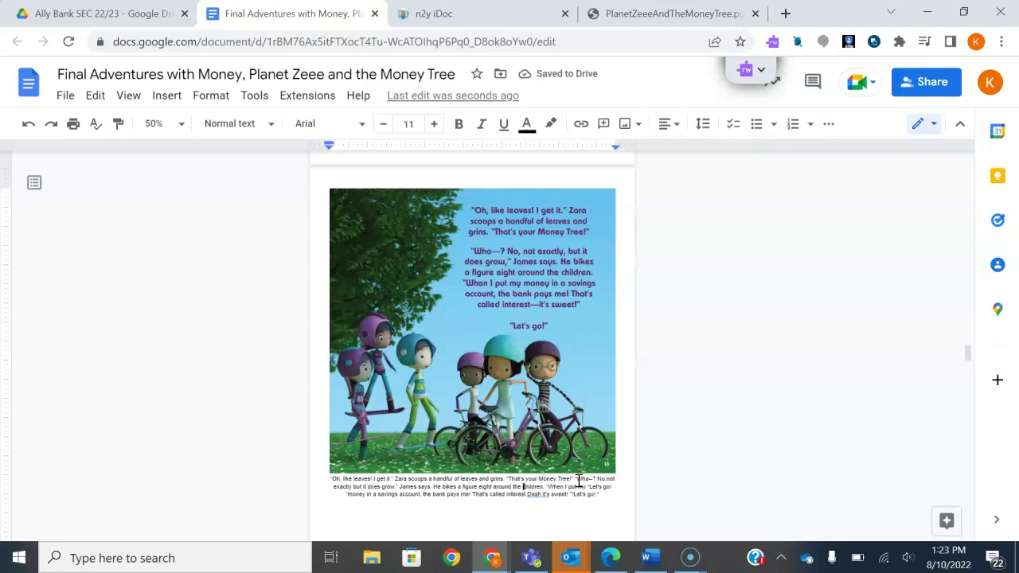
pyautogui.click(548, 486)
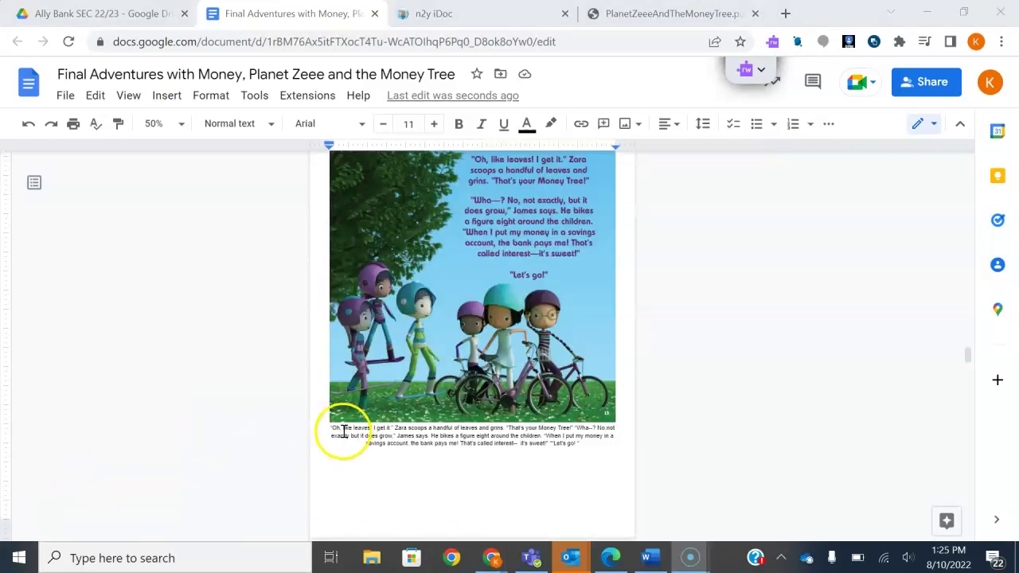
# Copy the whole corrected caption and switch to the n2y iDoc SymbolStix tab
pyautogui.moveTo(330, 431); pyautogui.dragTo(581, 444)
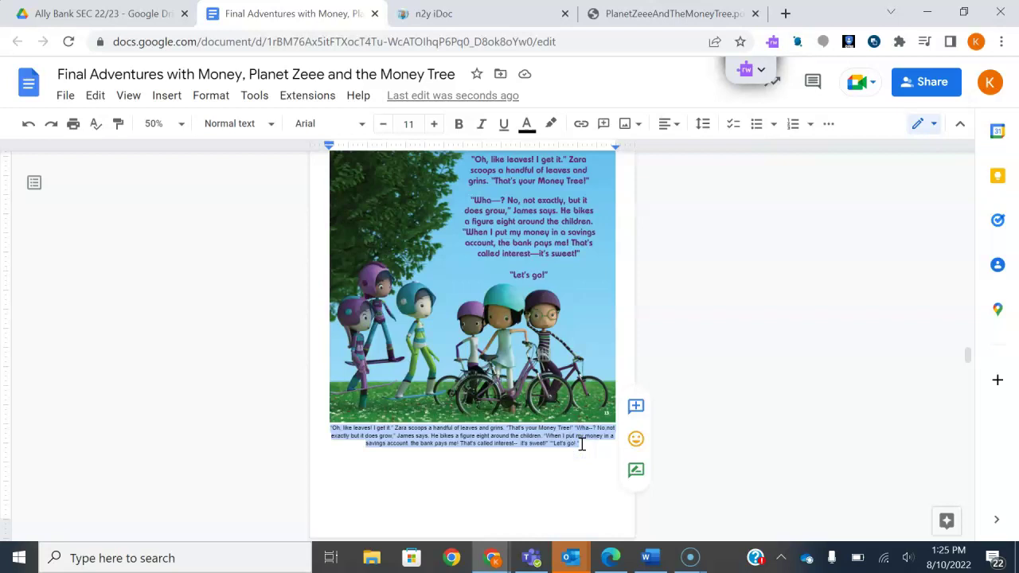
pyautogui.rightClick(479, 443)
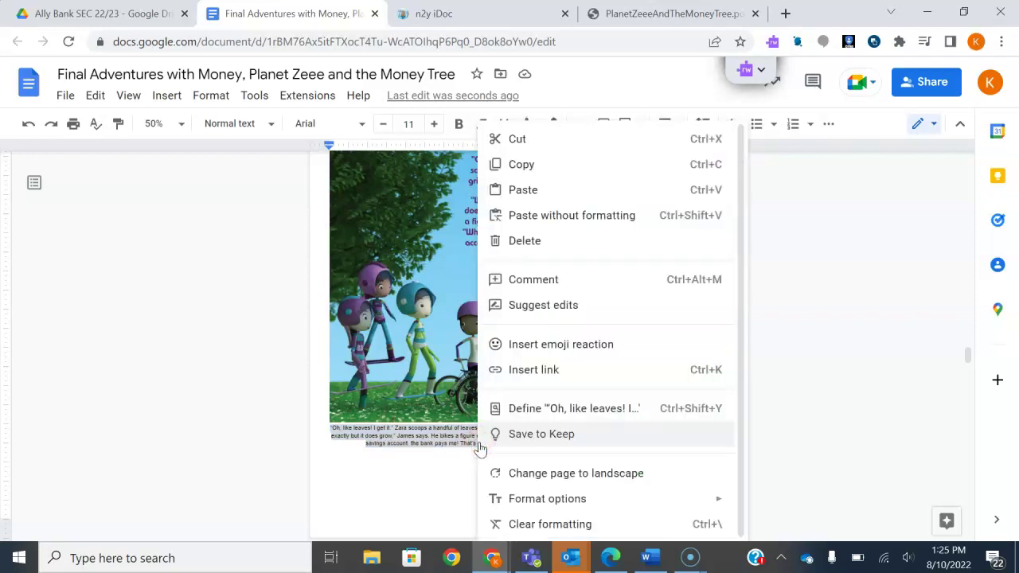
pyautogui.click(618, 169)
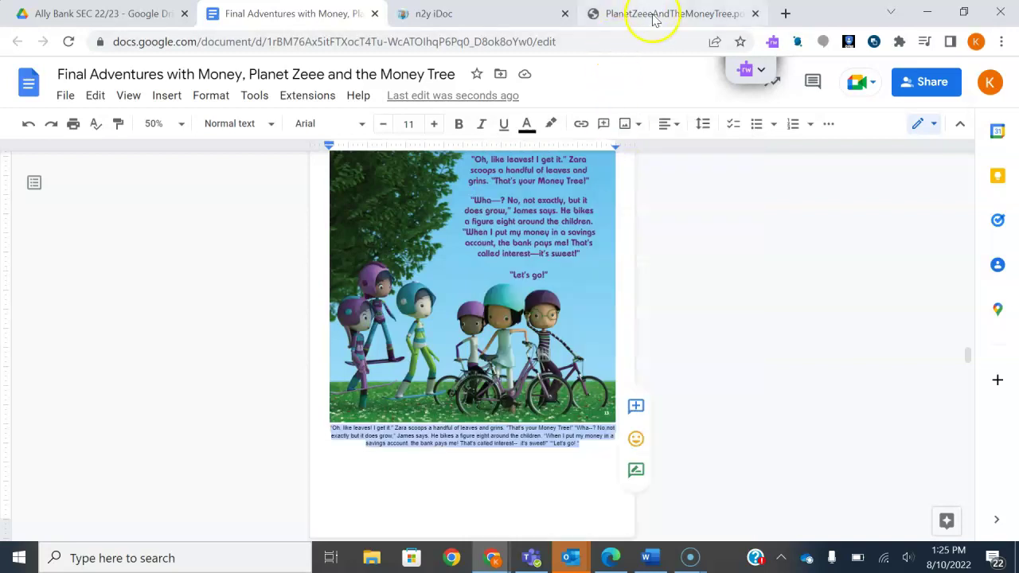
pyautogui.click(495, 14)
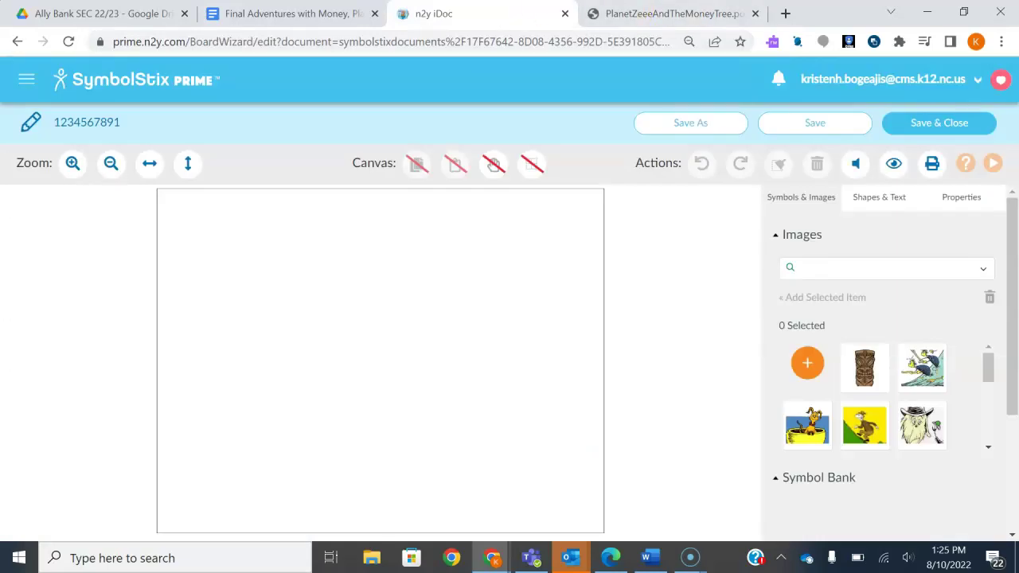
# Drag a Symbolize Text item from Shapes & Text onto the blank board
pyautogui.click(868, 197)
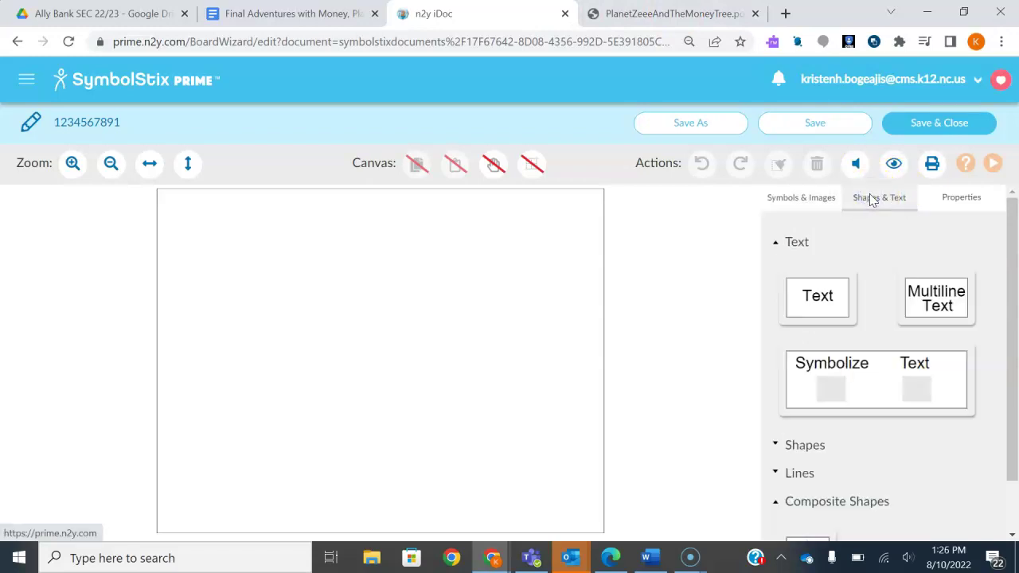
pyautogui.moveTo(836, 352); pyautogui.dragTo(856, 367)
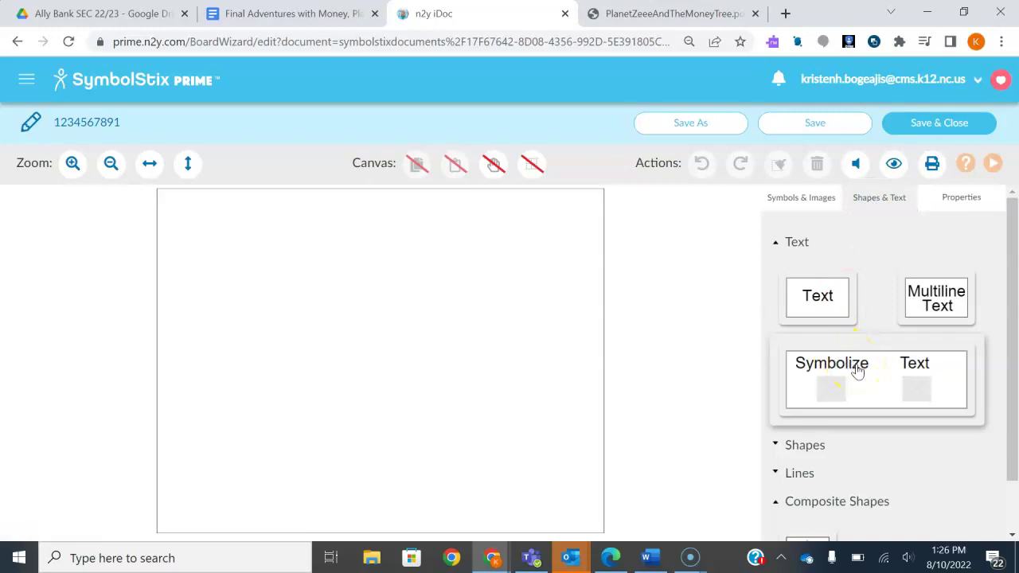
pyautogui.click(856, 368)
pyautogui.moveTo(857, 369); pyautogui.dragTo(304, 254)
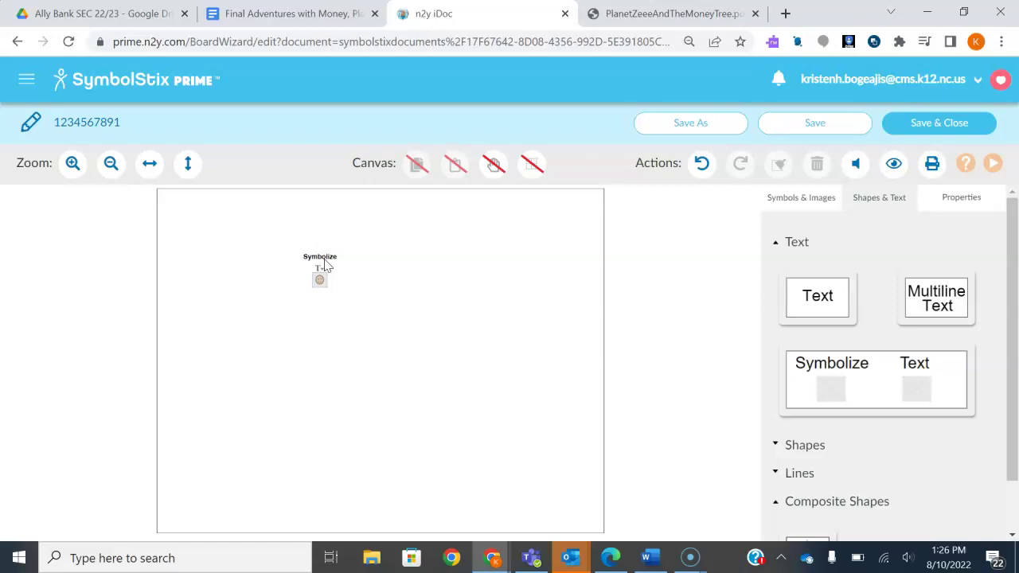
# Move the box up-left and replace its 'Symbolize' placeholder with the pasted caption
pyautogui.moveTo(318, 262); pyautogui.dragTo(198, 230)
pyautogui.doubleClick(198, 227)
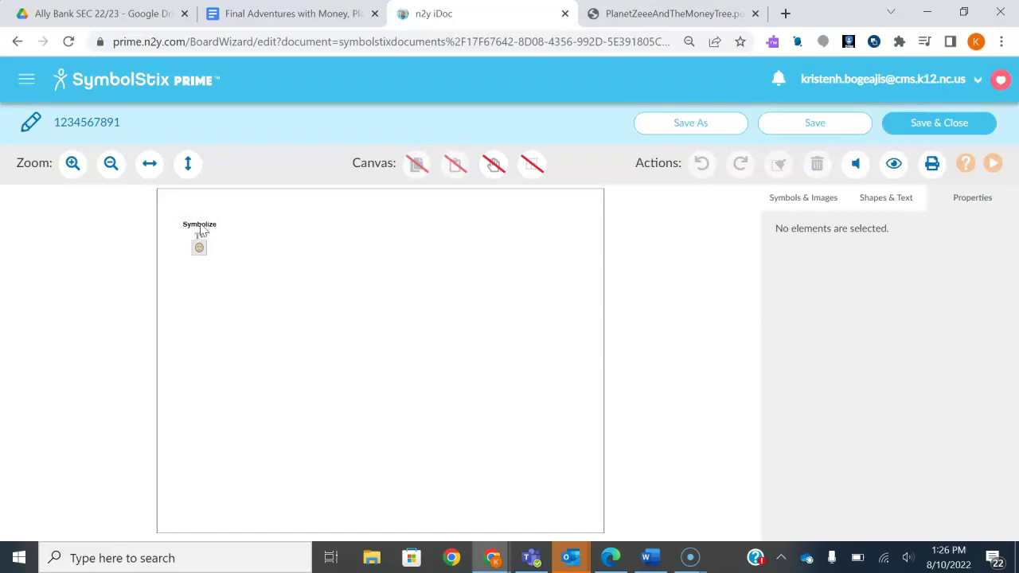
pyautogui.doubleClick(200, 225)
pyautogui.press('BackSpace')
pyautogui.press('BackSpace')
pyautogui.press('BackSpace')
pyautogui.press('BackSpace')
pyautogui.press('BackSpace')
pyautogui.press('BackSpace')
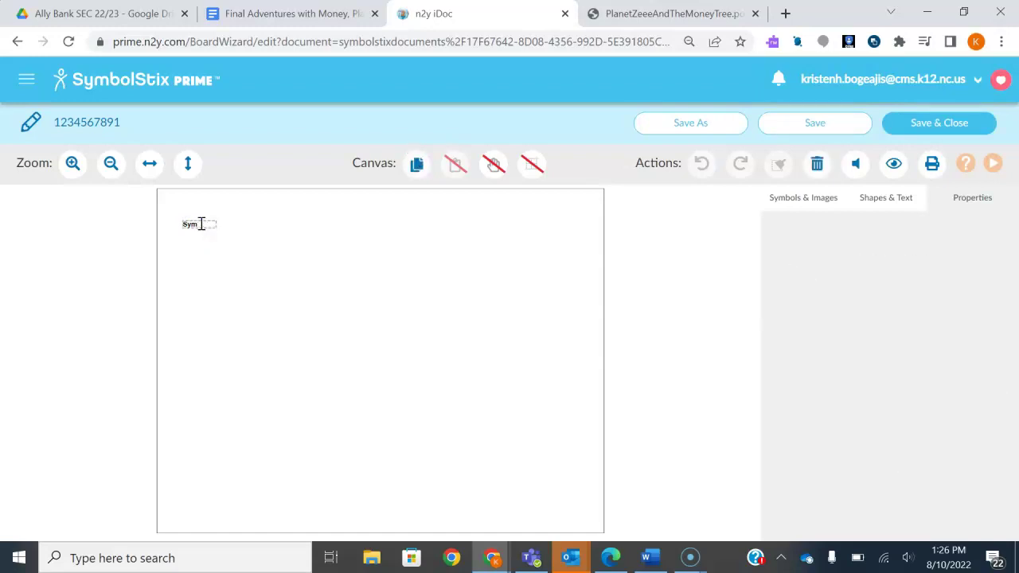
pyautogui.press('BackSpace')
pyautogui.hotkey('ctrl', 'v')
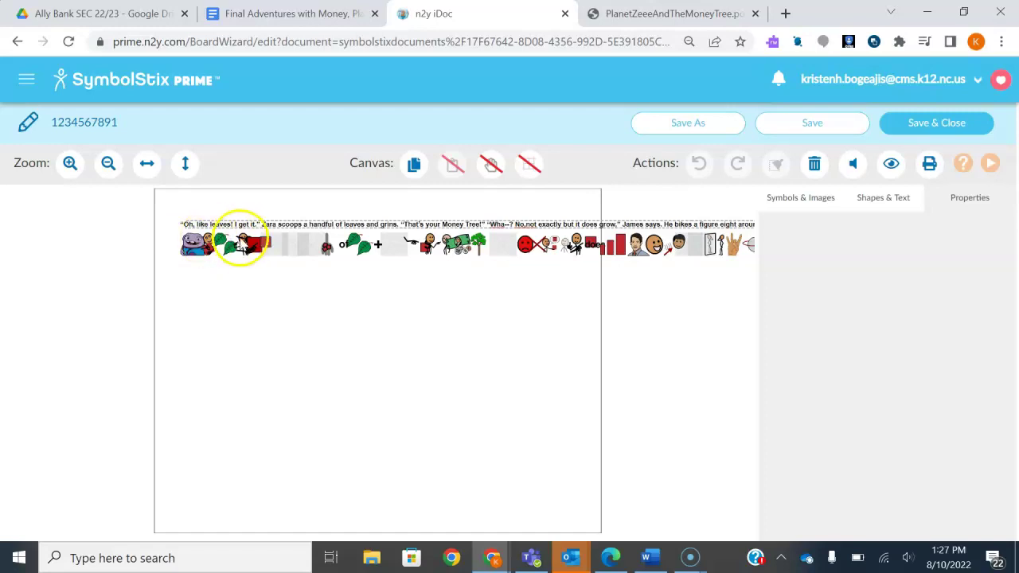
# Trim the first symbol line to end at 'Zara scoops a handful of leaves and grins.'
pyautogui.moveTo(249, 251); pyautogui.dragTo(237, 244)
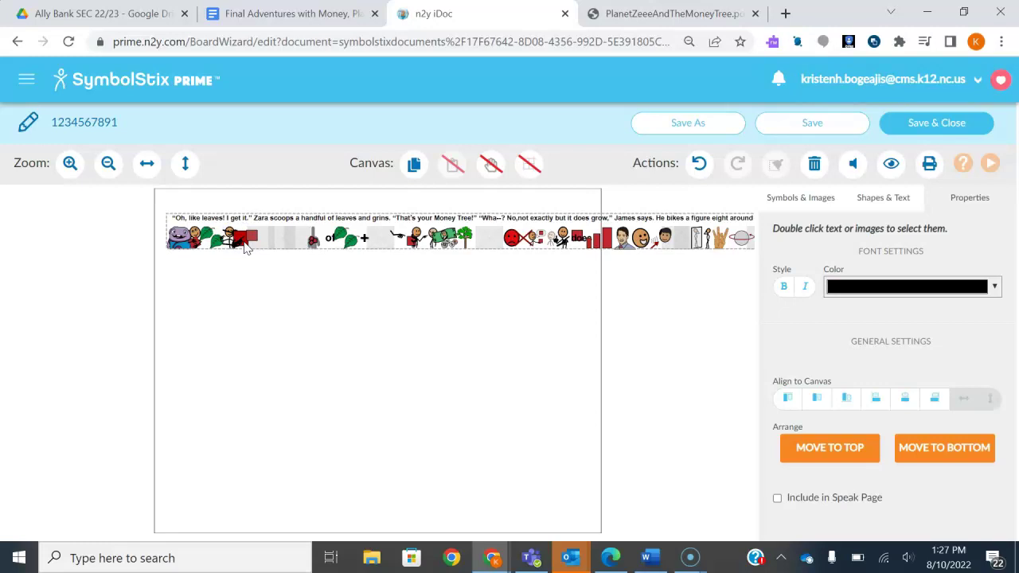
pyautogui.click(352, 218)
pyautogui.click(391, 217)
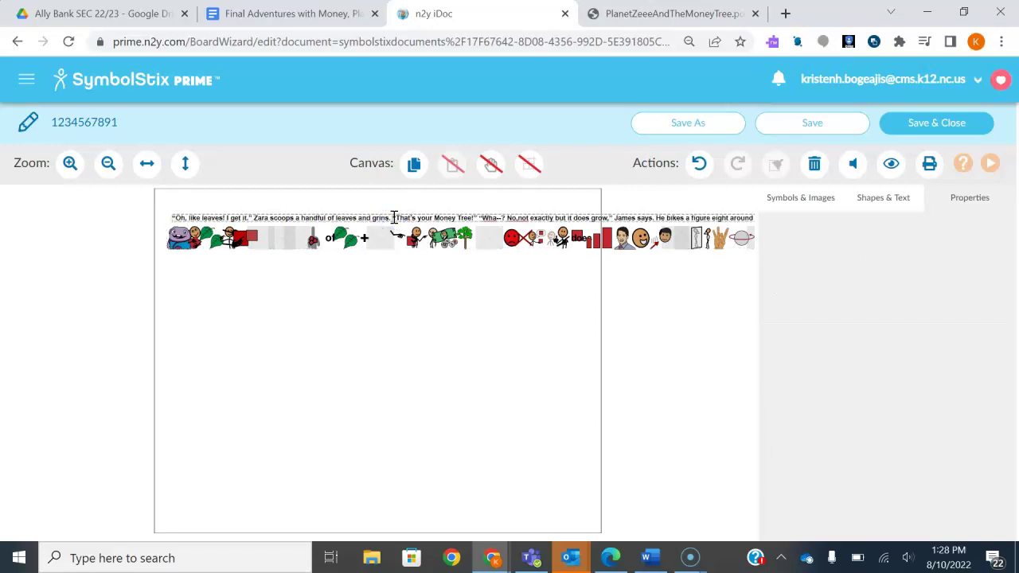
pyautogui.hotkey('shift', 'End')
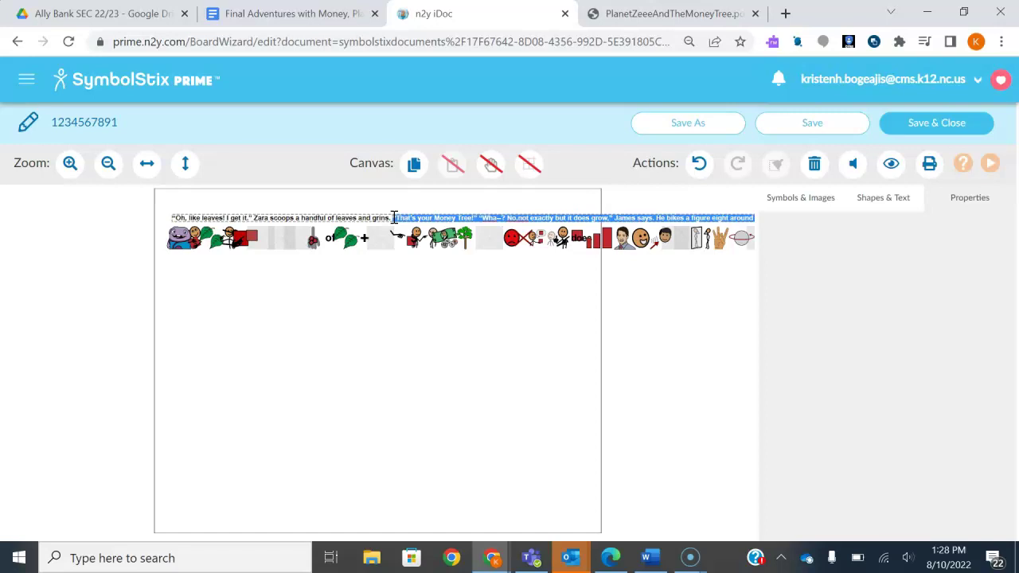
pyautogui.press('Delete')
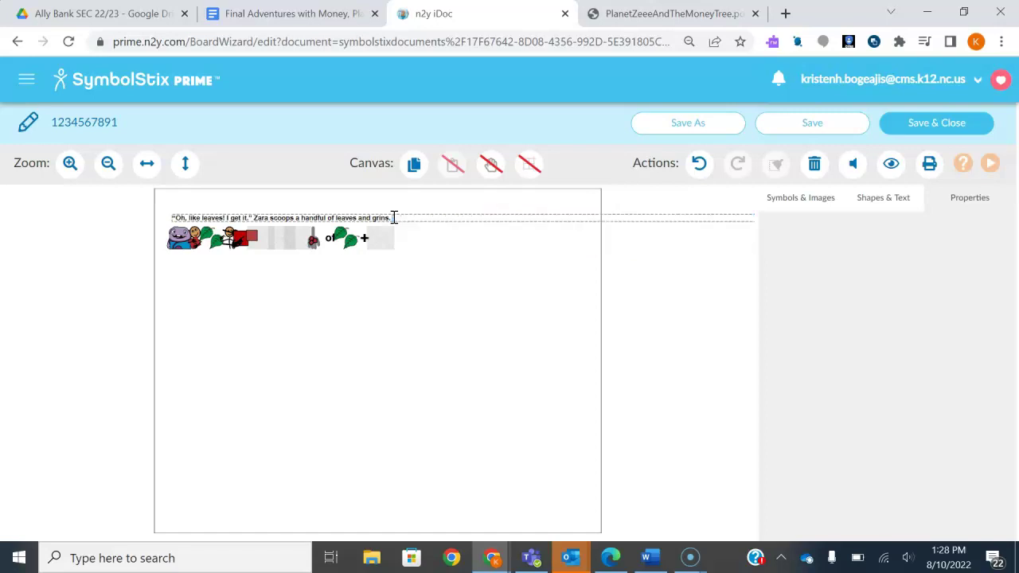
pyautogui.click(467, 316)
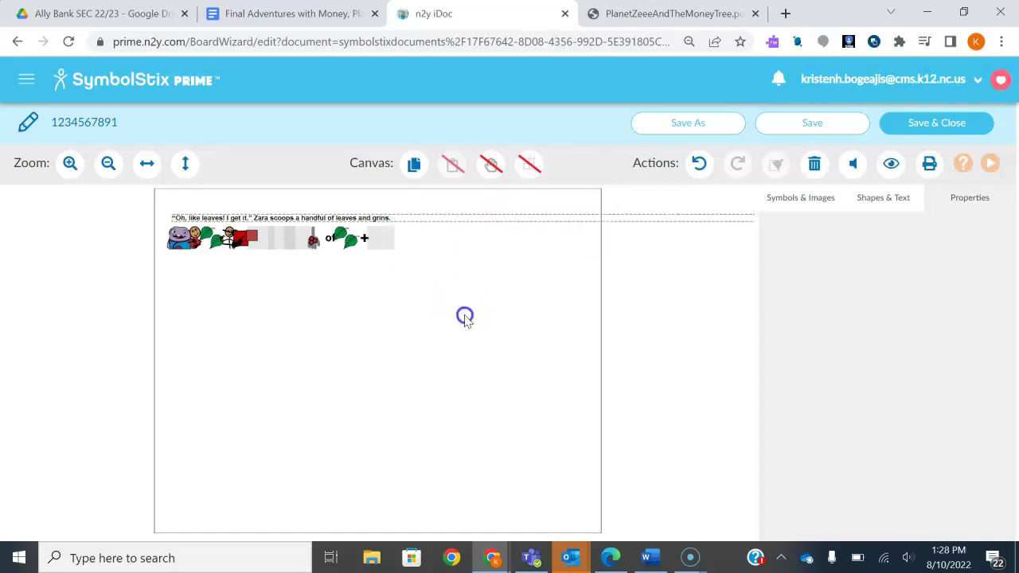
pyautogui.click(902, 193)
# Add a second Symbolize Text box with the pasted caption below the first line
pyautogui.moveTo(855, 370); pyautogui.dragTo(246, 290)
pyautogui.click(259, 290)
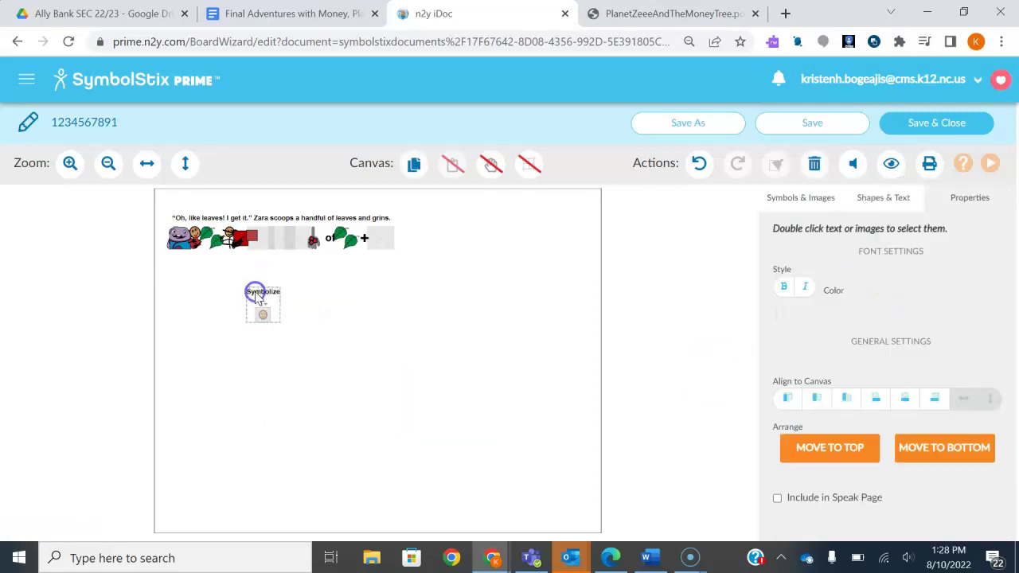
pyautogui.doubleClick(256, 292)
pyautogui.hotkey('ctrl', 'v')
pyautogui.click(280, 296)
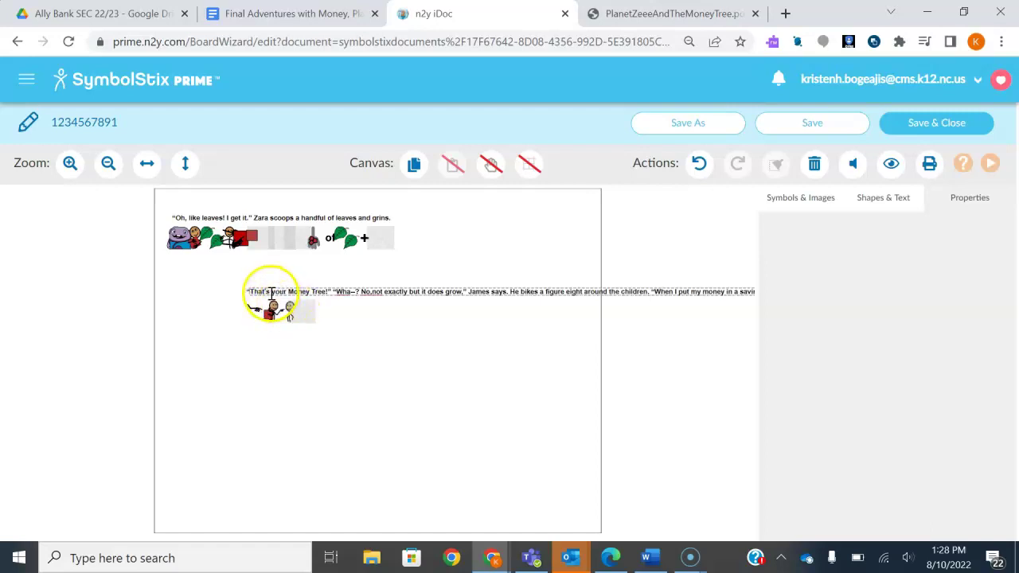
pyautogui.moveTo(267, 306); pyautogui.dragTo(177, 283)
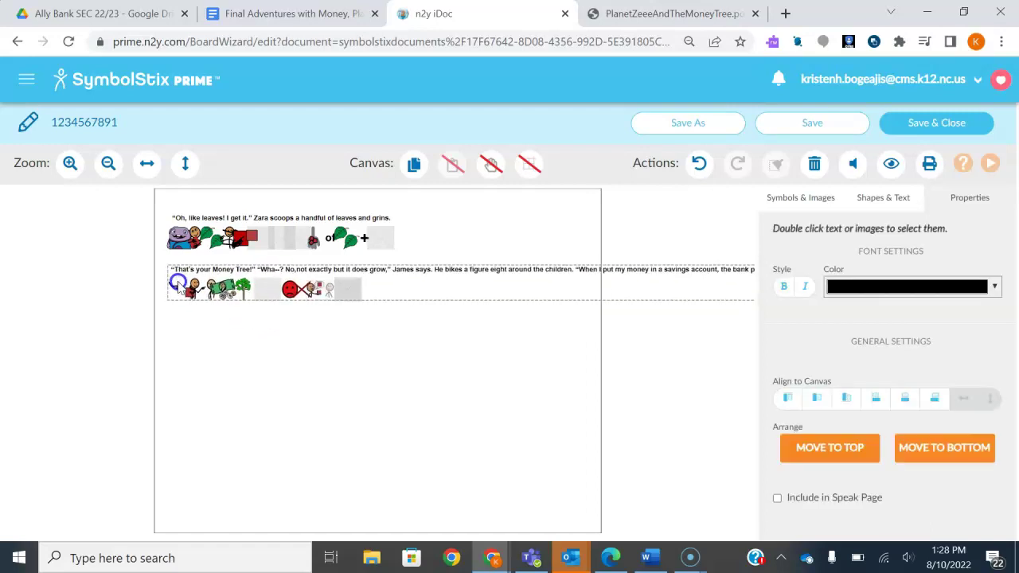
# Delete everything after 'James says.' in the second line
pyautogui.click(436, 271)
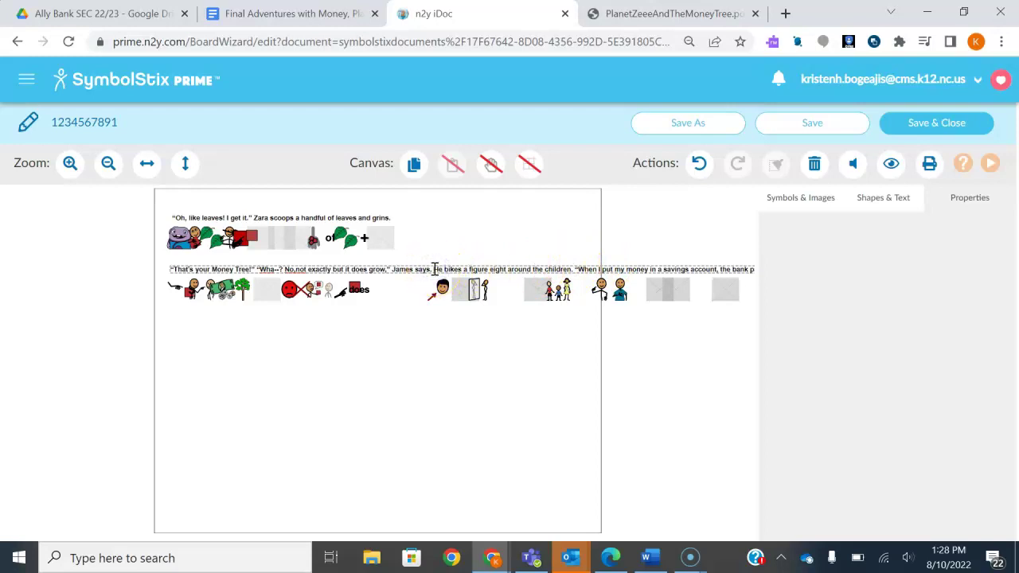
pyautogui.hotkey('shift', 'End')
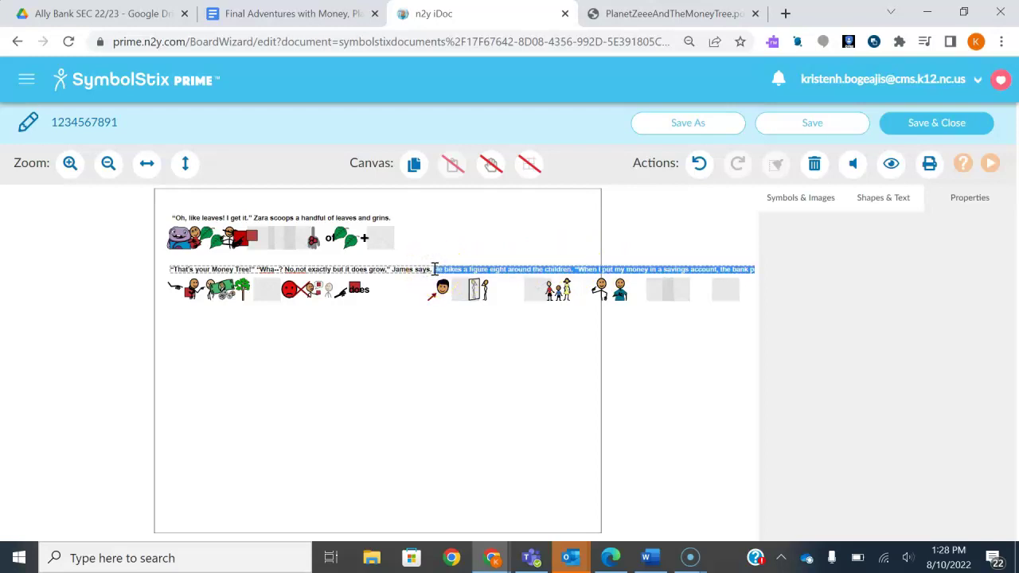
pyautogui.press('Delete')
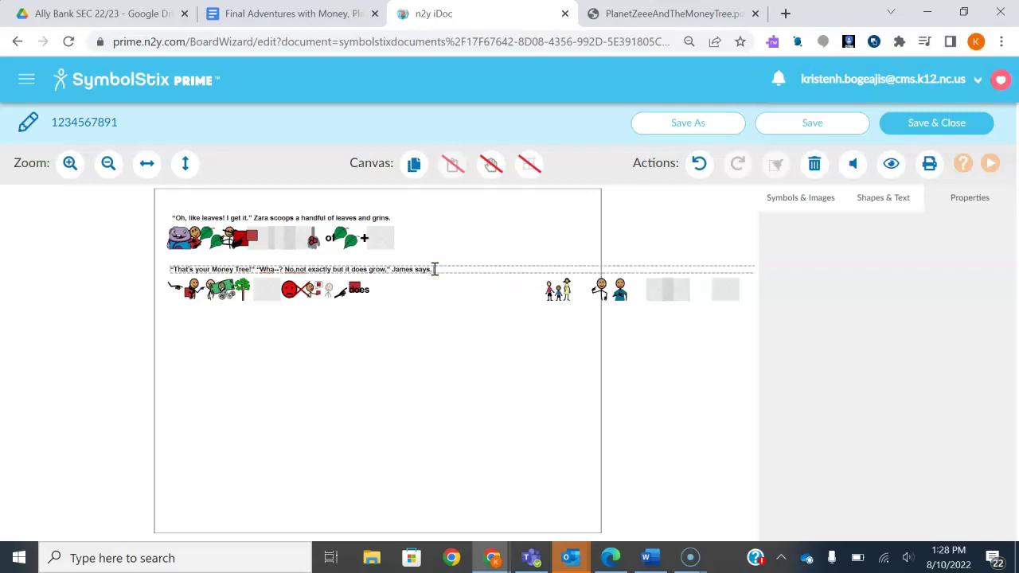
# Add a third Symbolize Text box with the pasted 'He bikes a figure eight' passage below the second
pyautogui.click(497, 384)
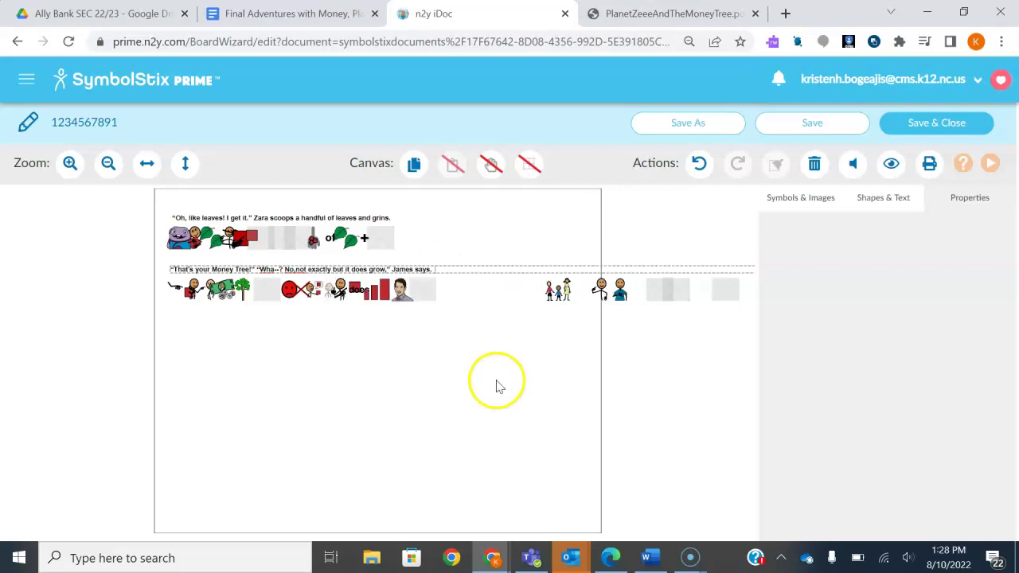
pyautogui.click(864, 204)
pyautogui.moveTo(859, 371); pyautogui.dragTo(252, 337)
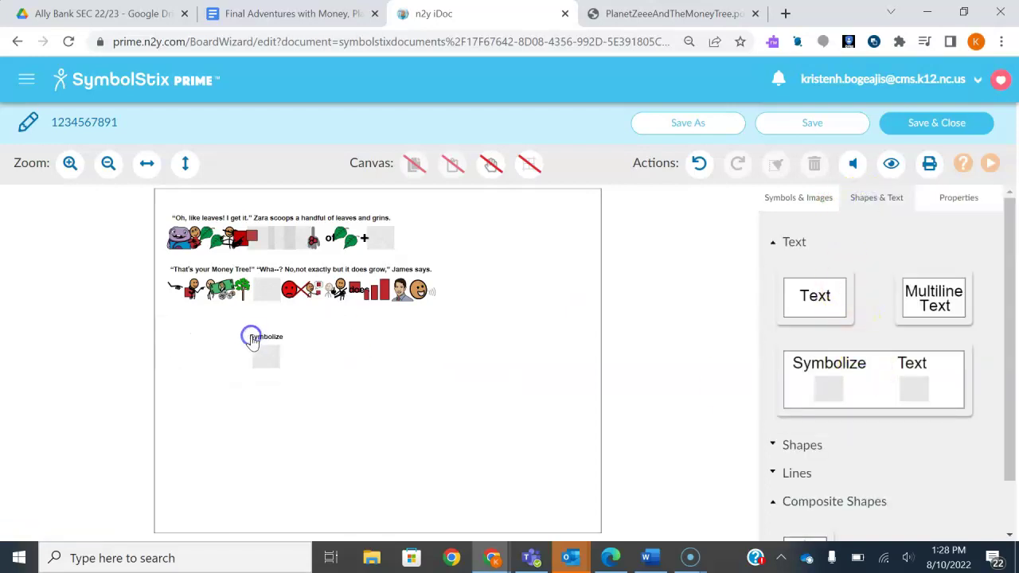
pyautogui.doubleClick(257, 334)
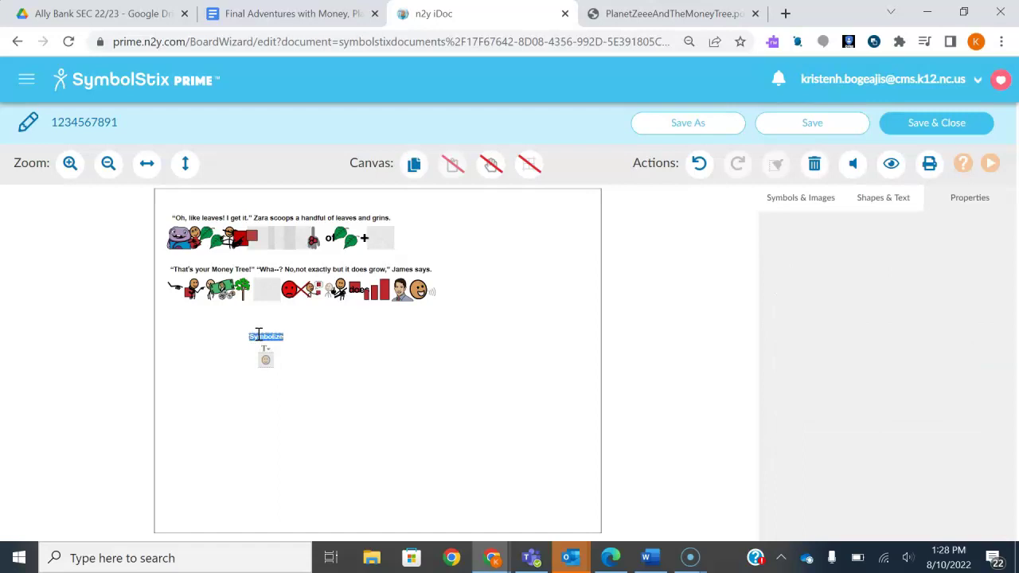
pyautogui.hotkey('ctrl', 'v')
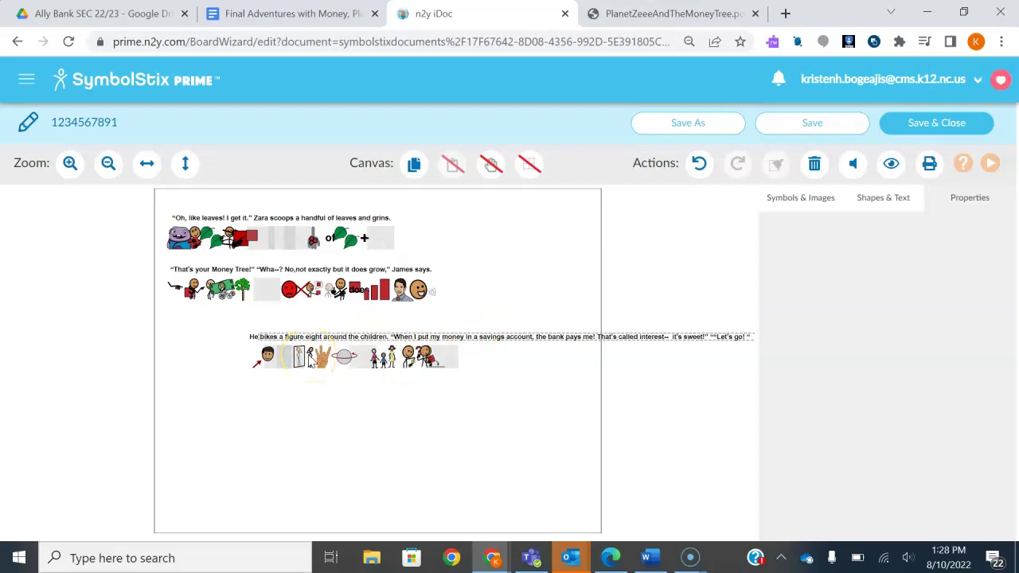
pyautogui.moveTo(309, 356); pyautogui.dragTo(223, 334)
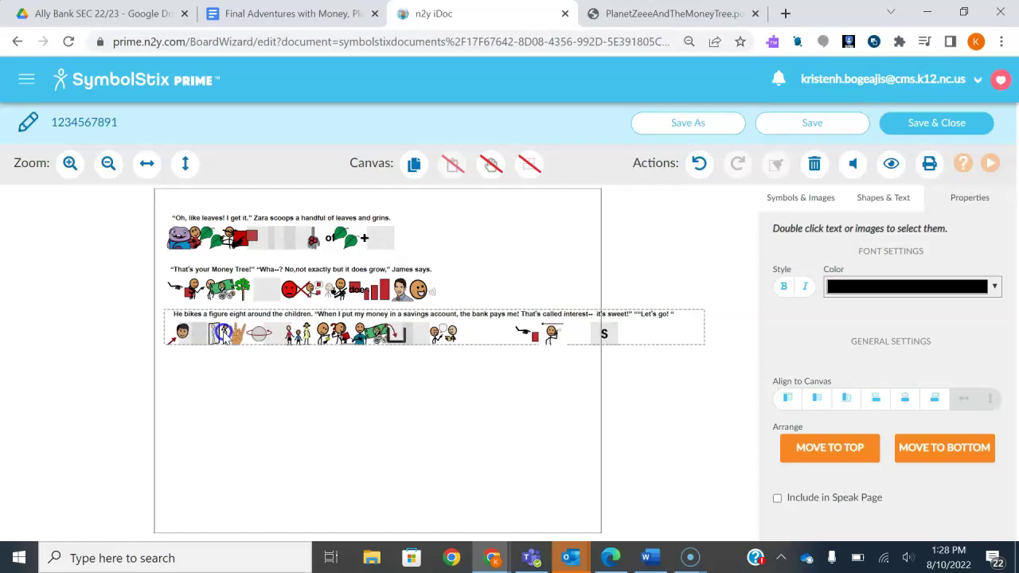
# Cut the third line's ending from 'the bank pays me!' so it stops at 'savings account,'
pyautogui.click(460, 316)
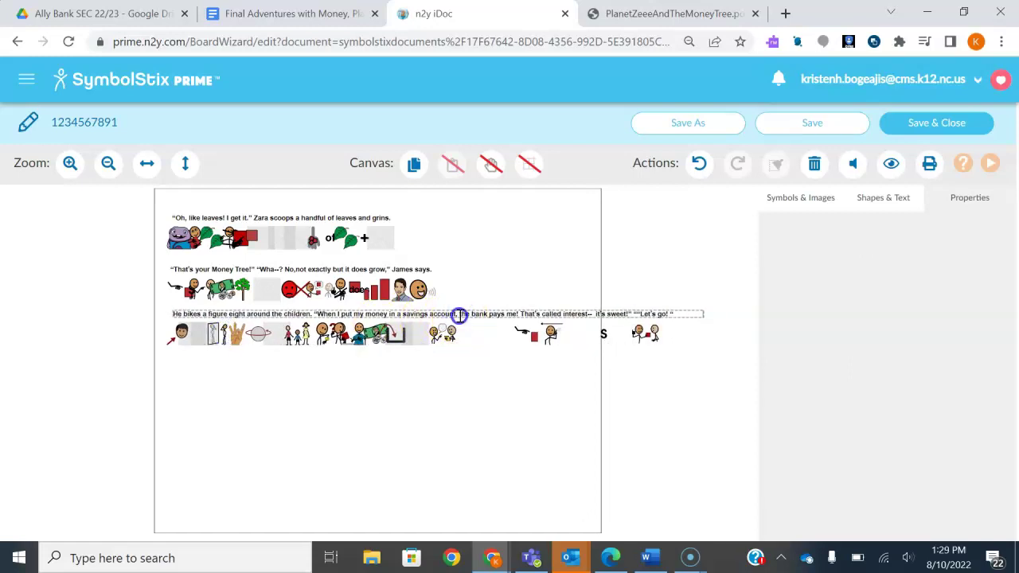
pyautogui.moveTo(460, 316); pyautogui.dragTo(747, 354)
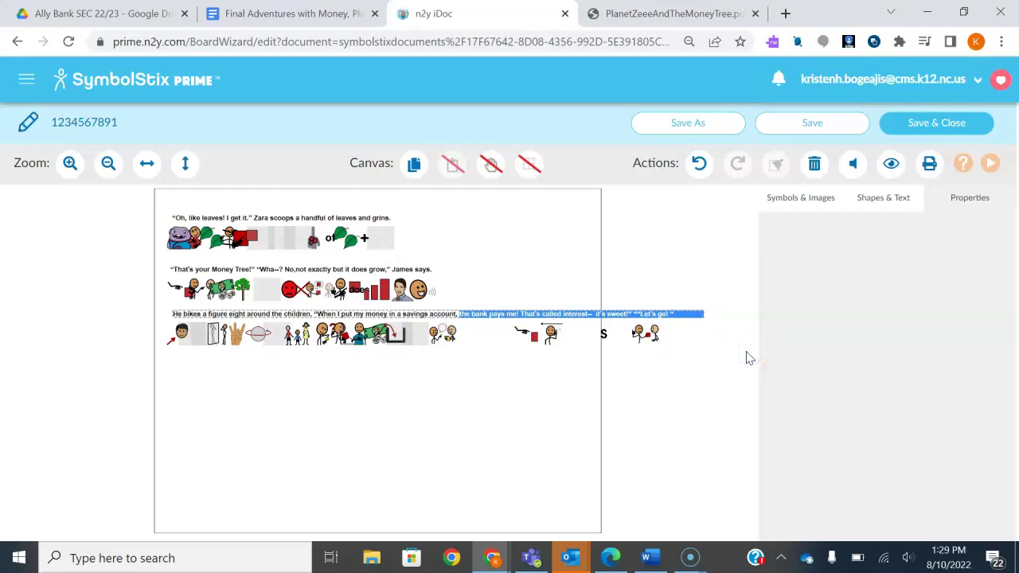
pyautogui.press('Delete')
pyautogui.click(648, 368)
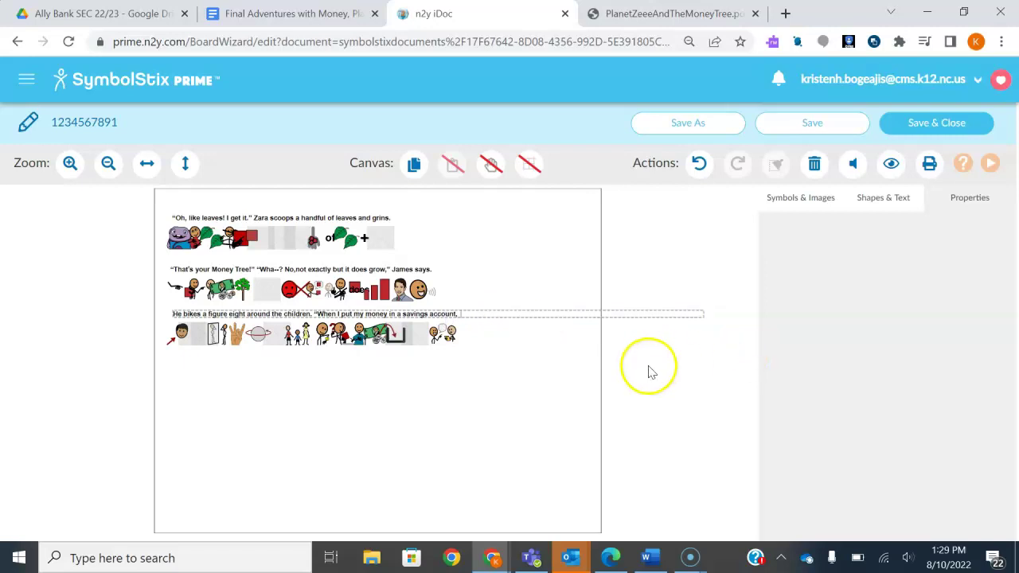
pyautogui.click(845, 199)
# Add a fourth symbol line with the pasted text 'the bank pays me! … Let's go!' below the third
pyautogui.click(867, 200)
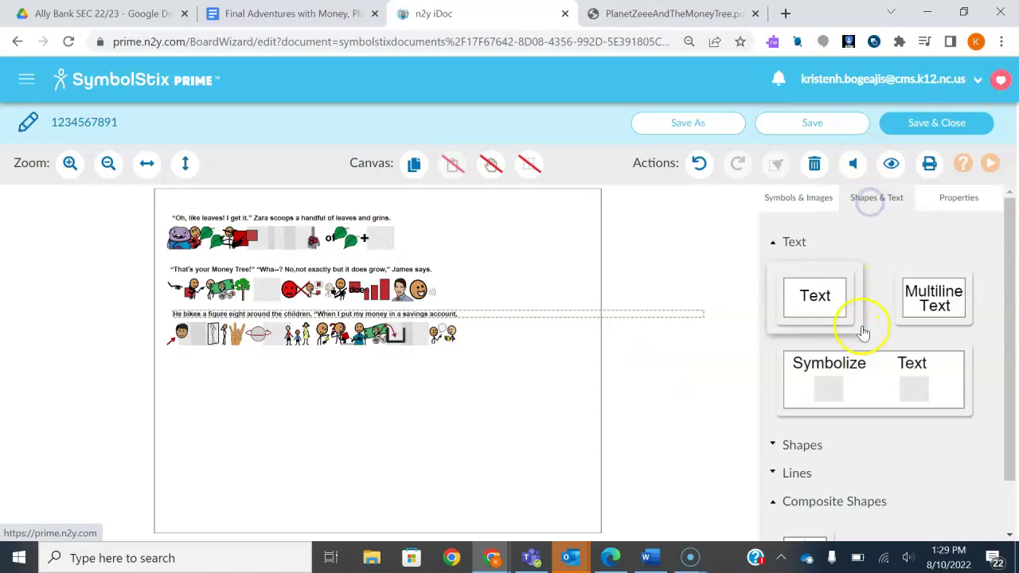
pyautogui.click(851, 354)
pyautogui.moveTo(887, 382); pyautogui.dragTo(192, 378)
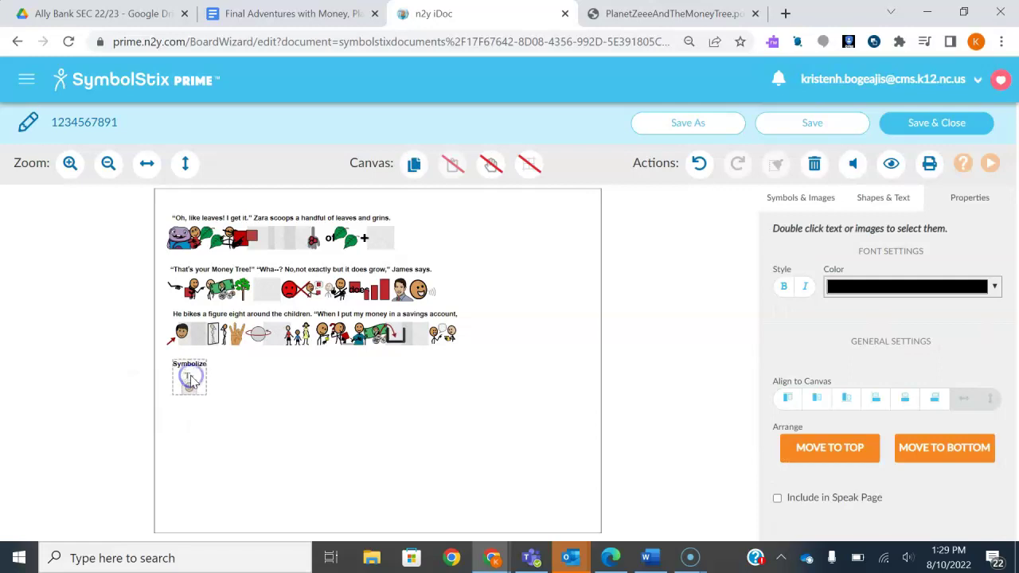
pyautogui.click(180, 363)
pyautogui.click(181, 364)
pyautogui.doubleClick(182, 363)
pyautogui.write('the bank pays me! That\'s called interest-- it\'s sweet!" "Let\'s go! "')
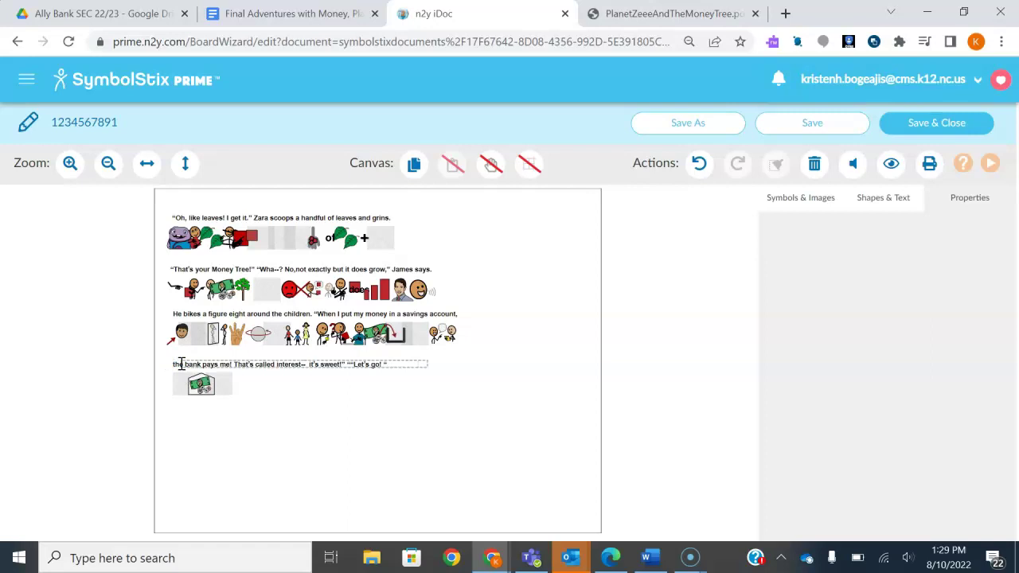
pyautogui.click(352, 364)
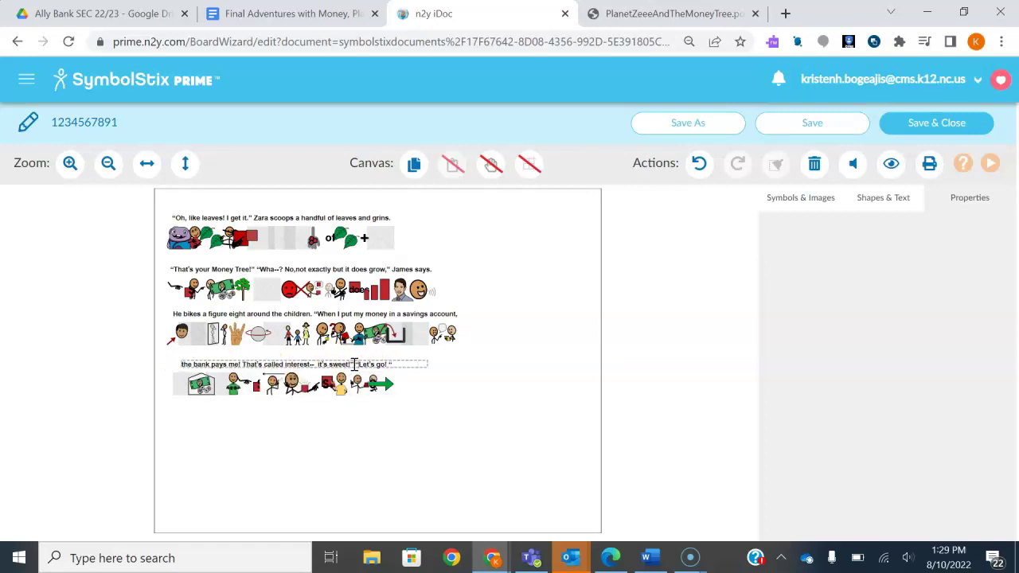
pyautogui.click(438, 438)
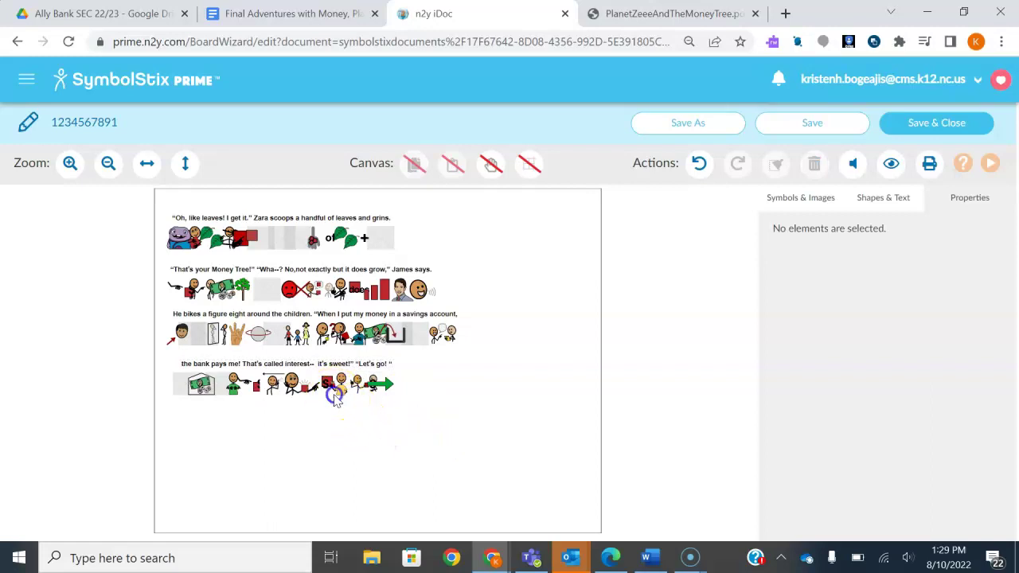
pyautogui.click(334, 397)
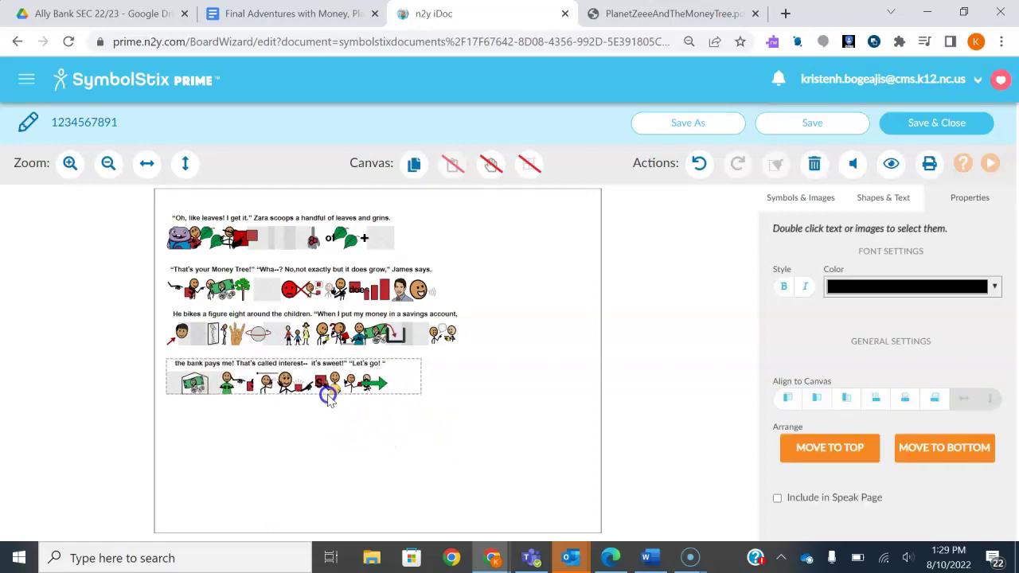
pyautogui.click(287, 348)
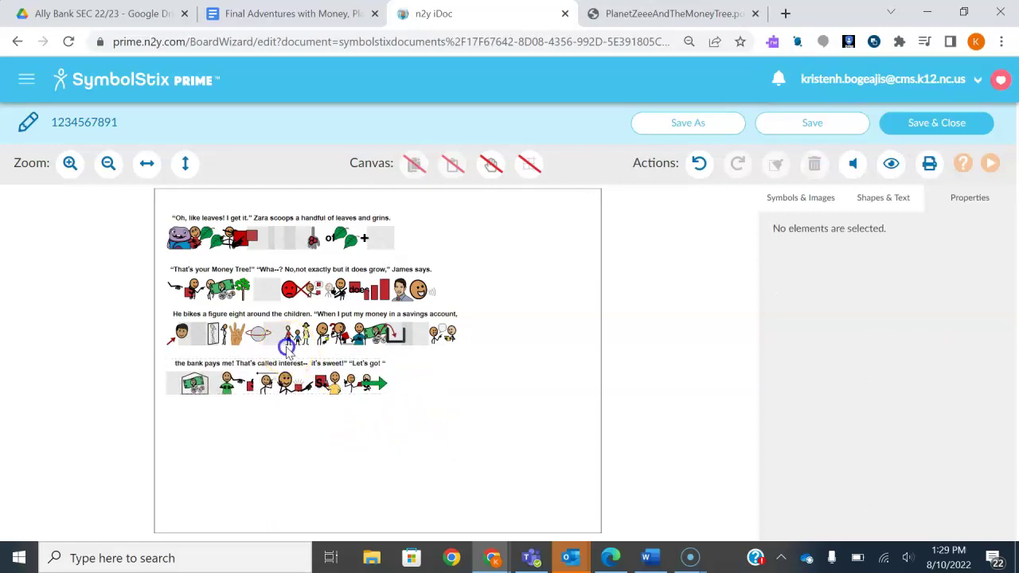
# Delete the first two symbol pictures from the first story line
pyautogui.click(275, 343)
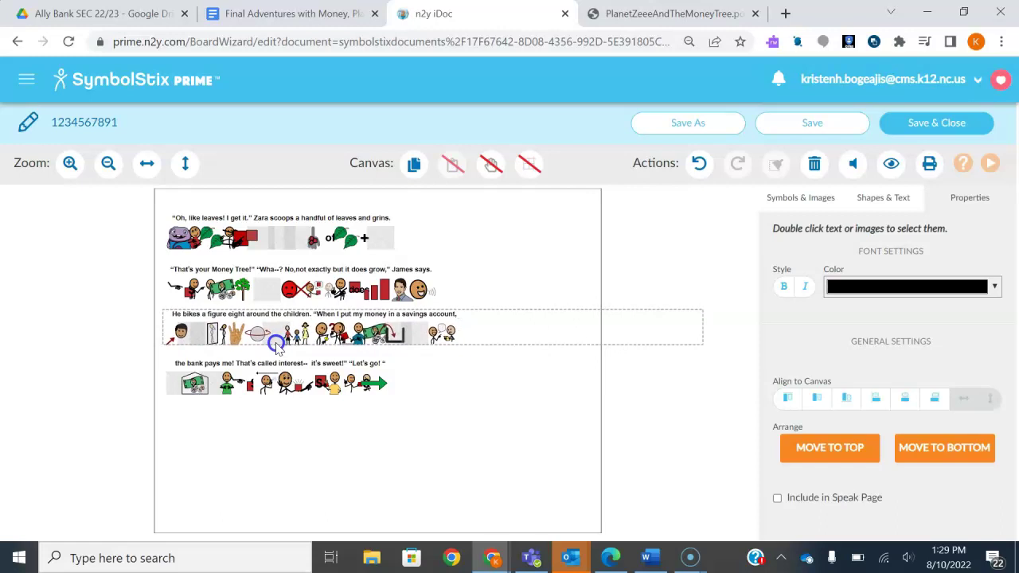
pyautogui.click(766, 202)
pyautogui.click(532, 258)
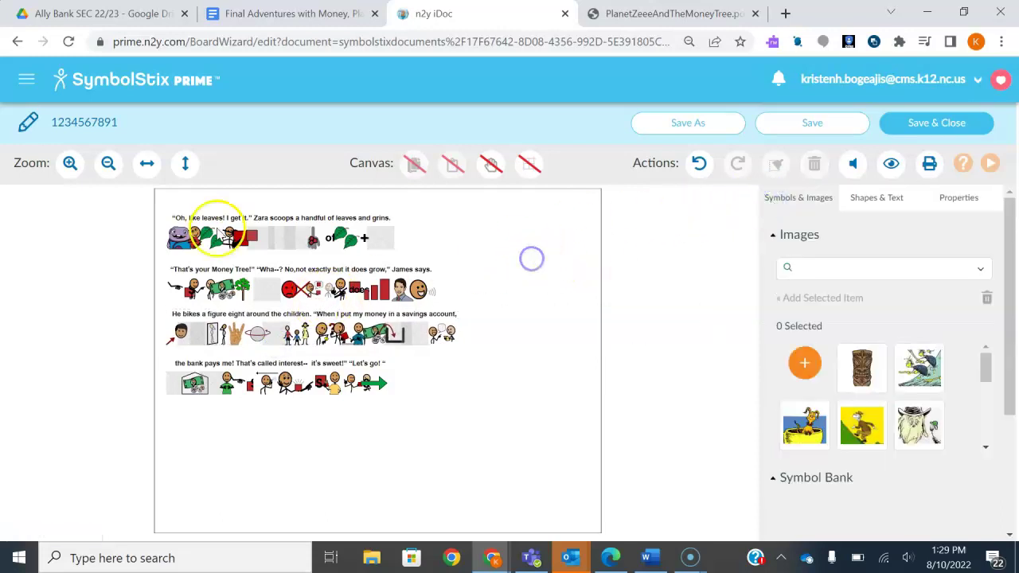
pyautogui.click(181, 240)
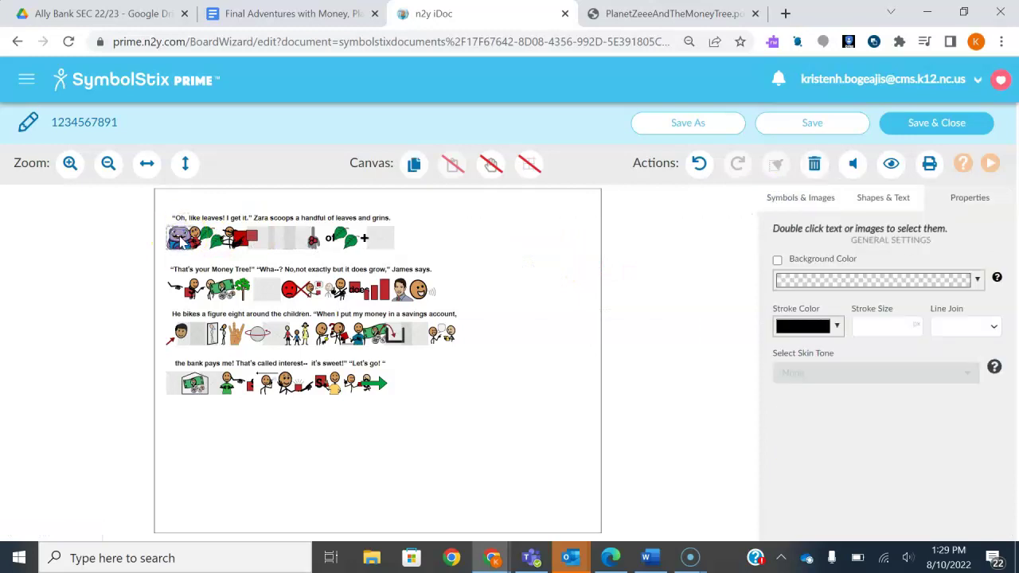
pyautogui.press('Delete')
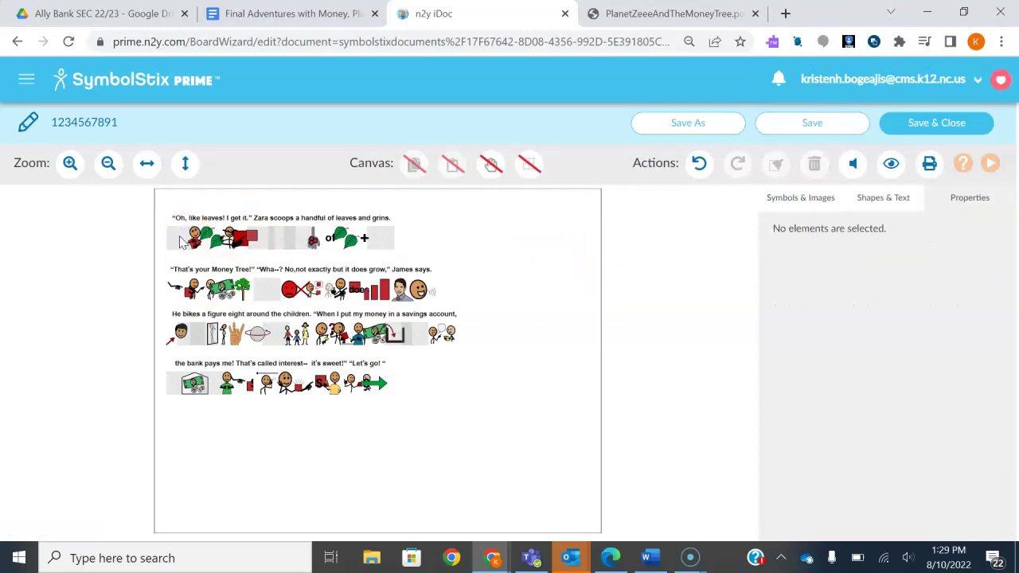
pyautogui.click(180, 240)
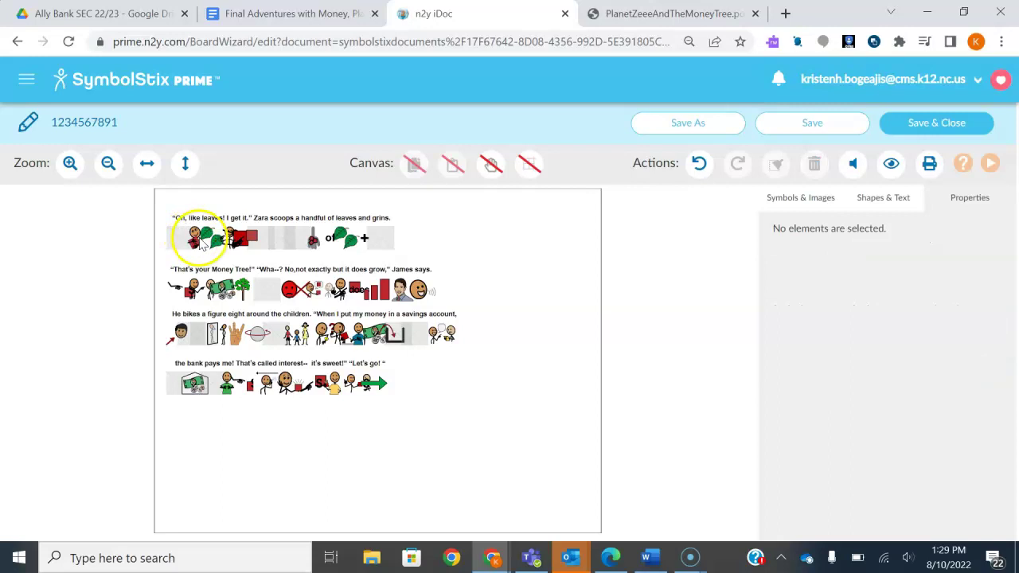
pyautogui.click(194, 241)
pyautogui.click(195, 241)
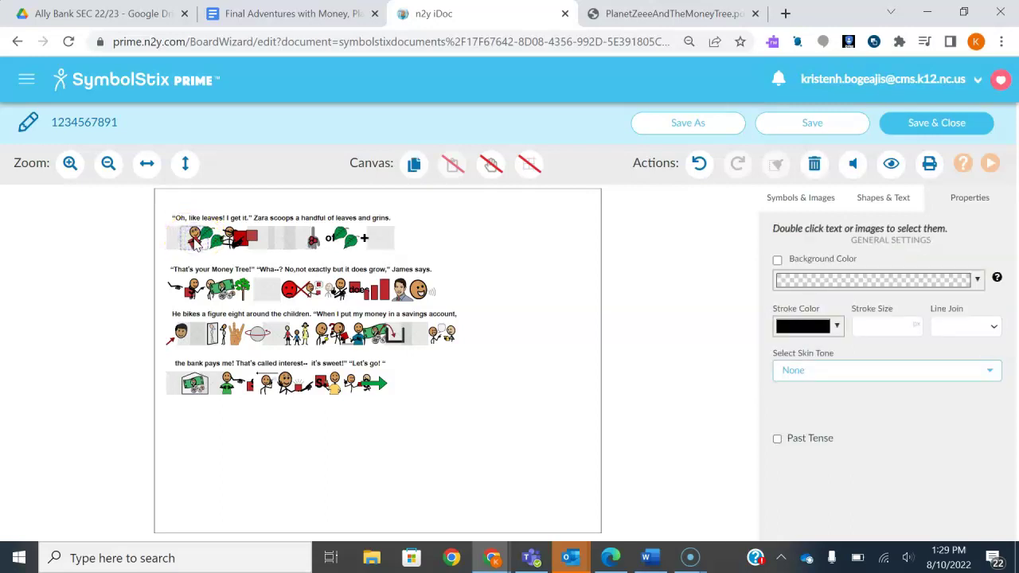
pyautogui.press('Delete')
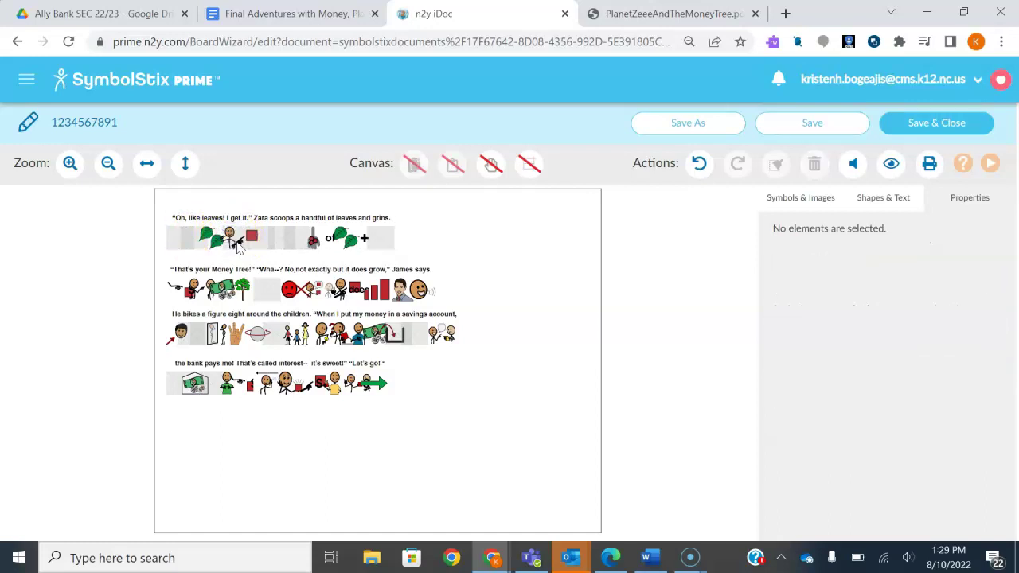
# Select further unwanted symbols along the first line for removal
pyautogui.click(231, 241)
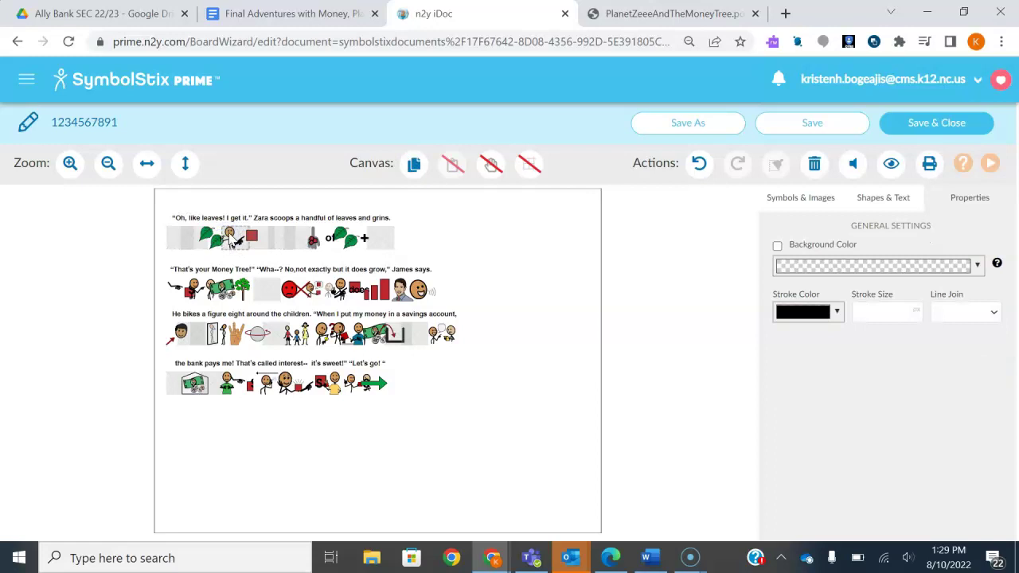
pyautogui.click(229, 238)
pyautogui.click(235, 245)
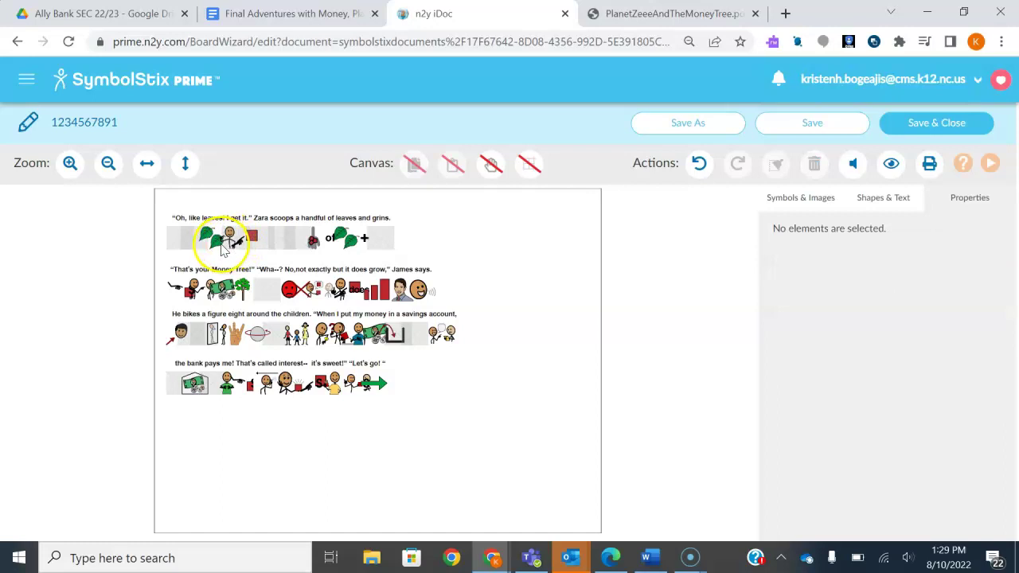
pyautogui.click(228, 245)
pyautogui.click(255, 237)
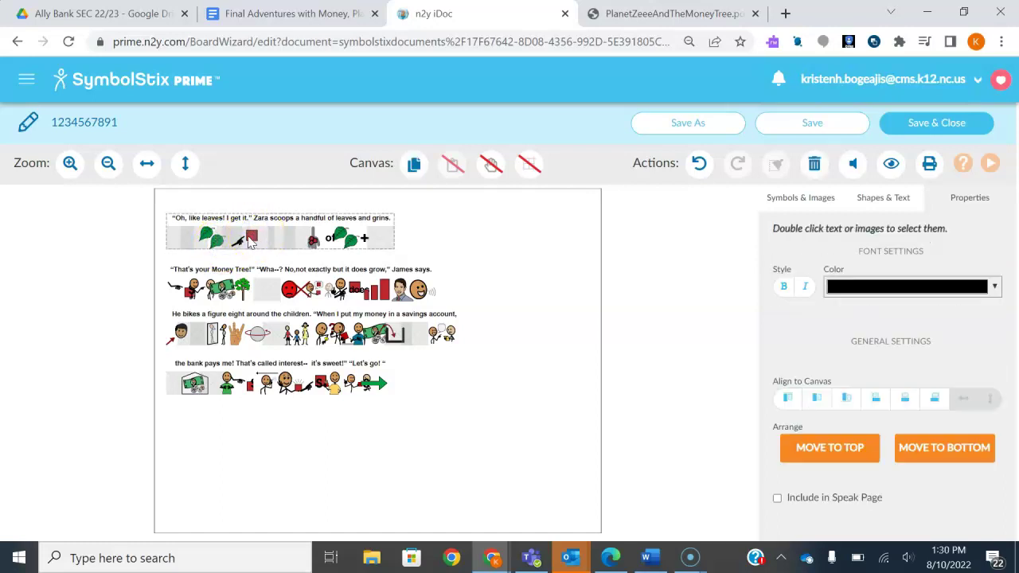
pyautogui.click(248, 239)
pyautogui.click(247, 241)
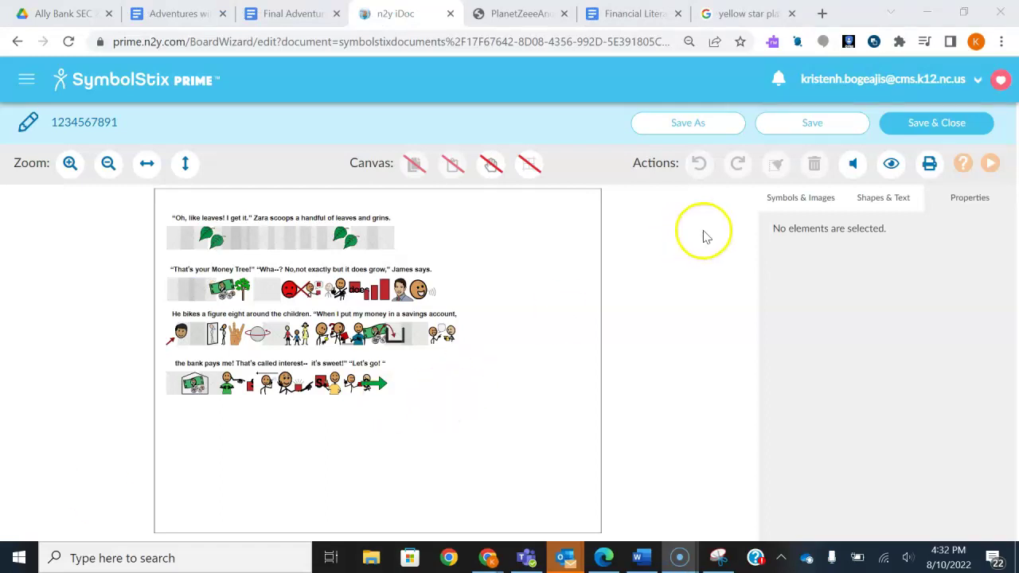
# Collapse the Images and Symbol Bank sections of the Symbols & Images panel
pyautogui.click(772, 210)
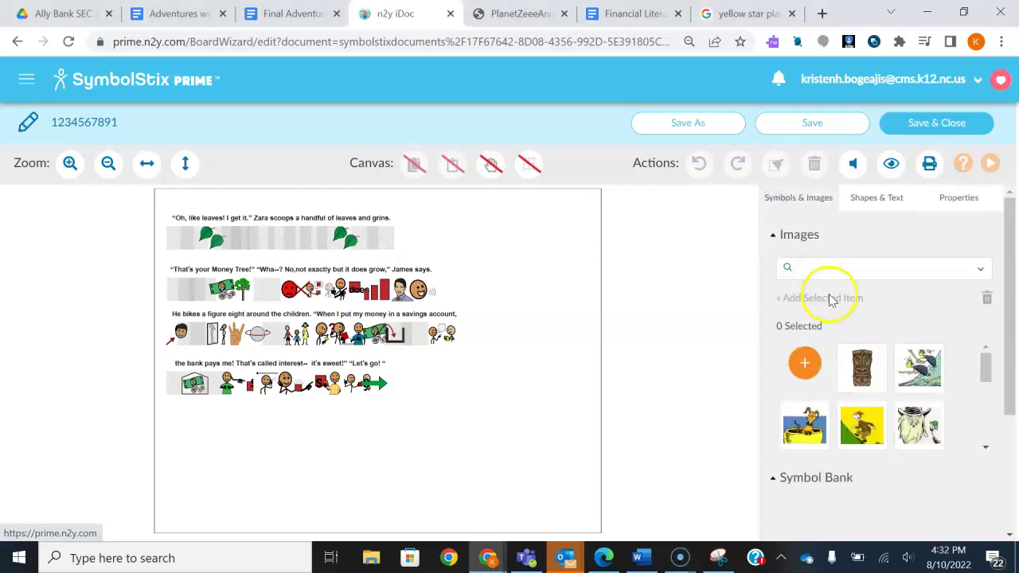
pyautogui.click(803, 253)
pyautogui.click(792, 237)
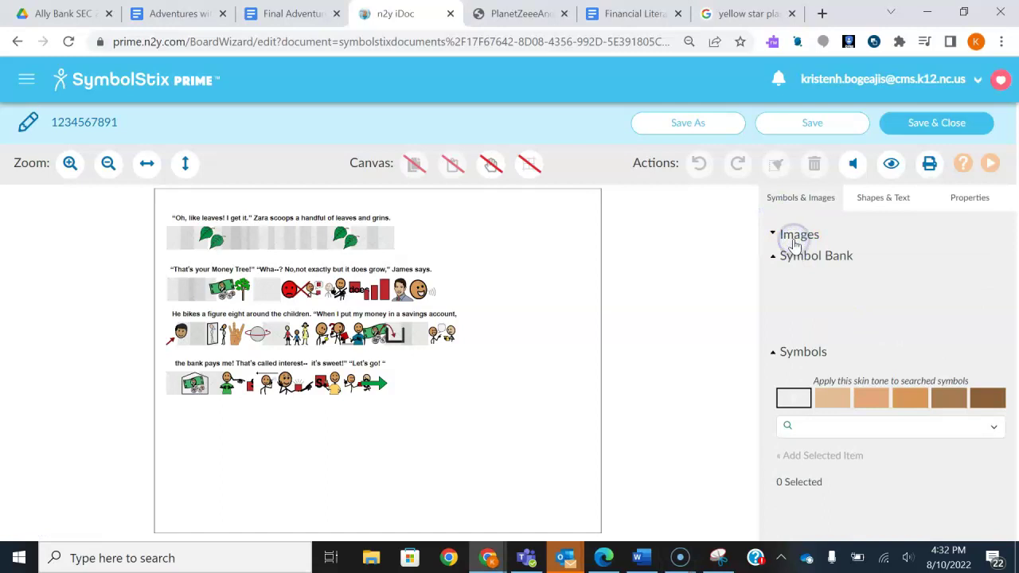
pyautogui.click(806, 257)
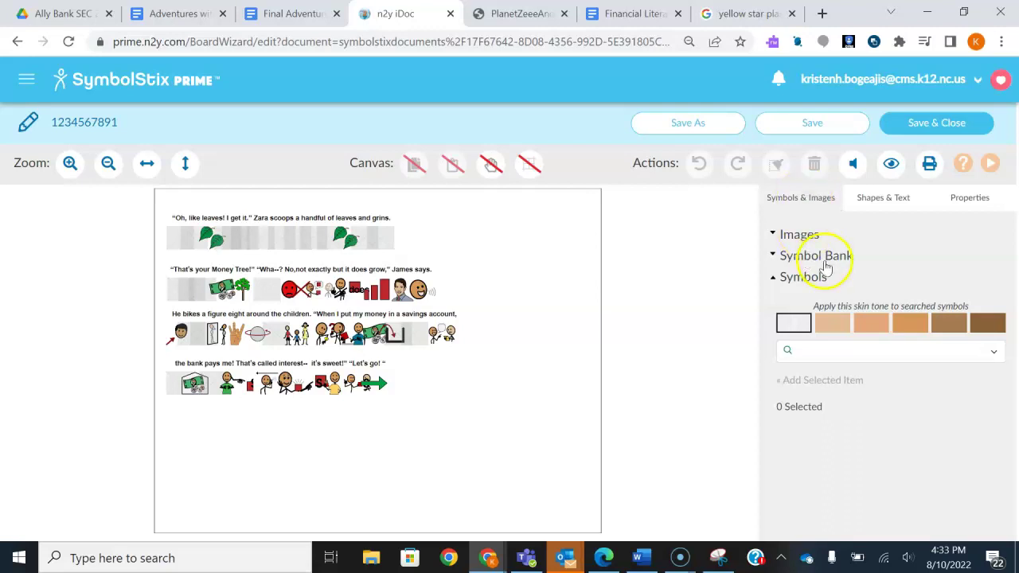
# Search 'scoop', drag the first result between row one's leaves, then clear the search
pyautogui.click(831, 347)
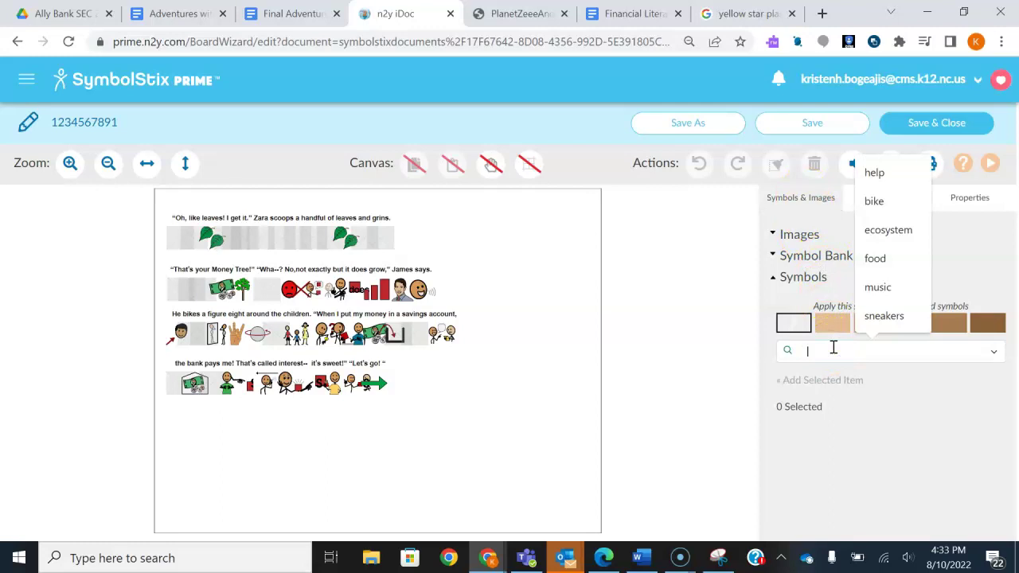
pyautogui.click(832, 348)
pyautogui.click(834, 350)
pyautogui.click(834, 350)
pyautogui.write('scoop')
pyautogui.press('Return')
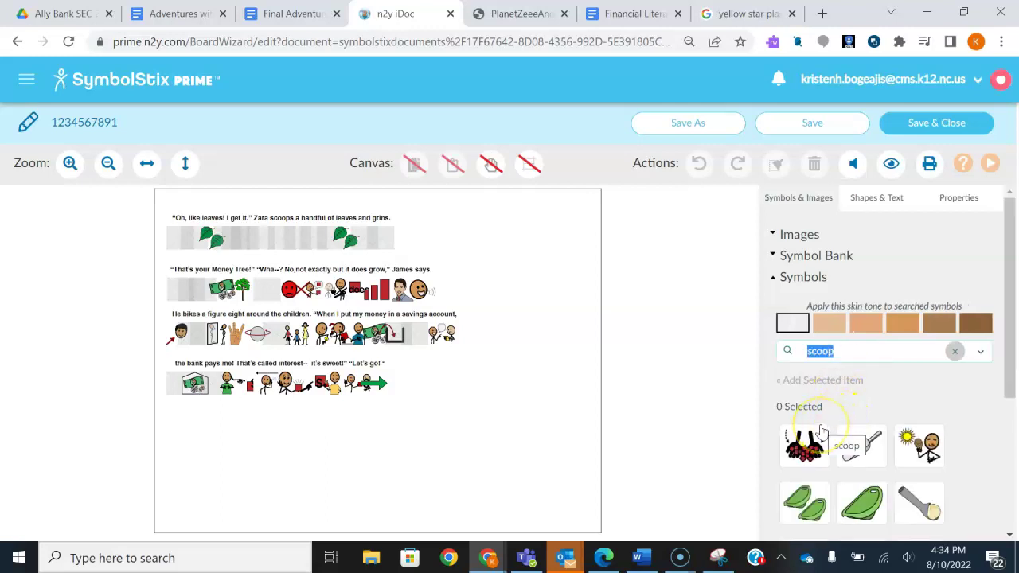
pyautogui.scroll(-1, 822, 430)
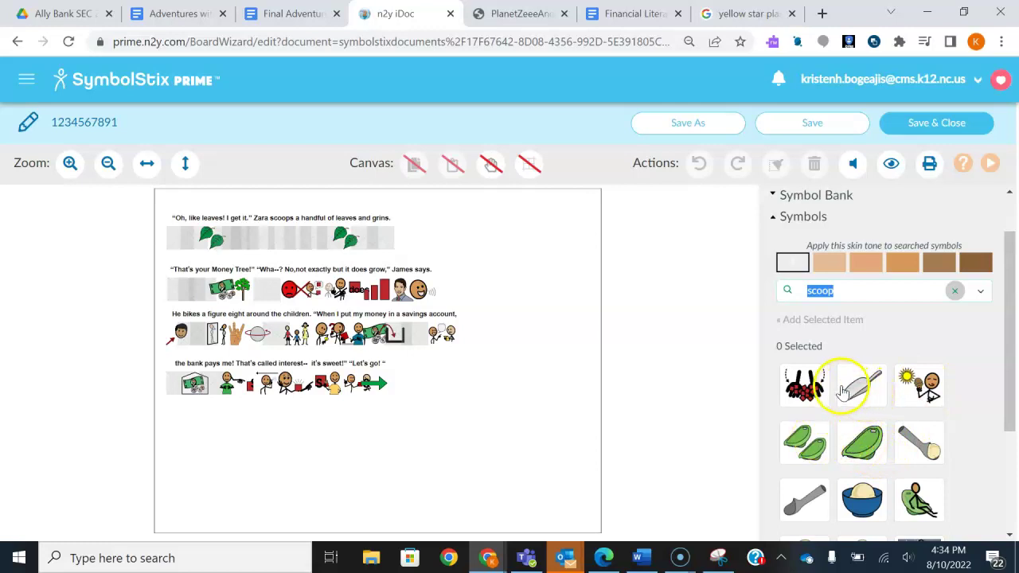
pyautogui.moveTo(805, 388); pyautogui.dragTo(281, 239)
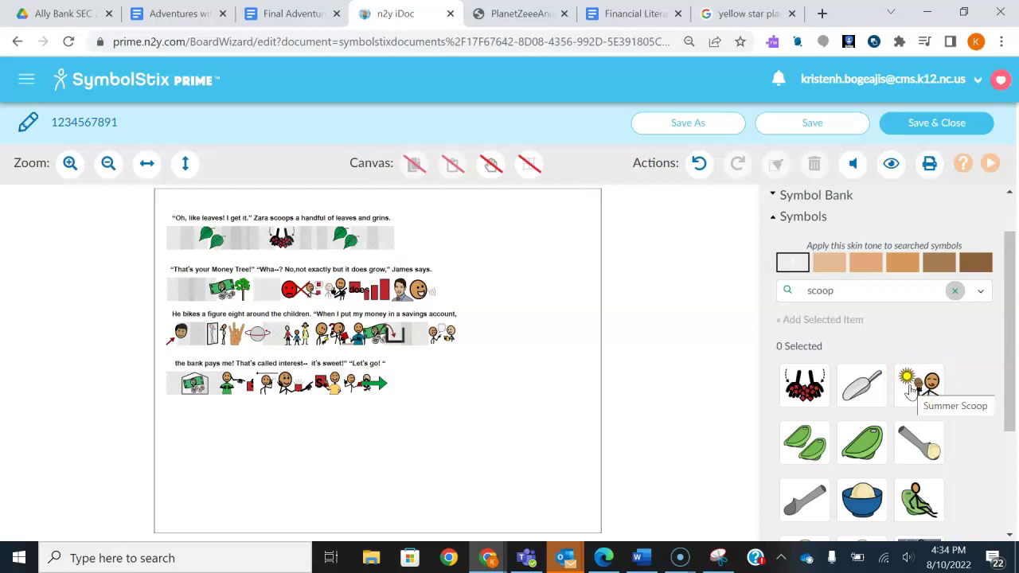
pyautogui.doubleClick(870, 291)
pyautogui.click(870, 291)
pyautogui.press('BackSpace')
pyautogui.press('BackSpace')
pyautogui.press('BackSpace')
pyautogui.press('BackSpace')
pyautogui.press('BackSpace')
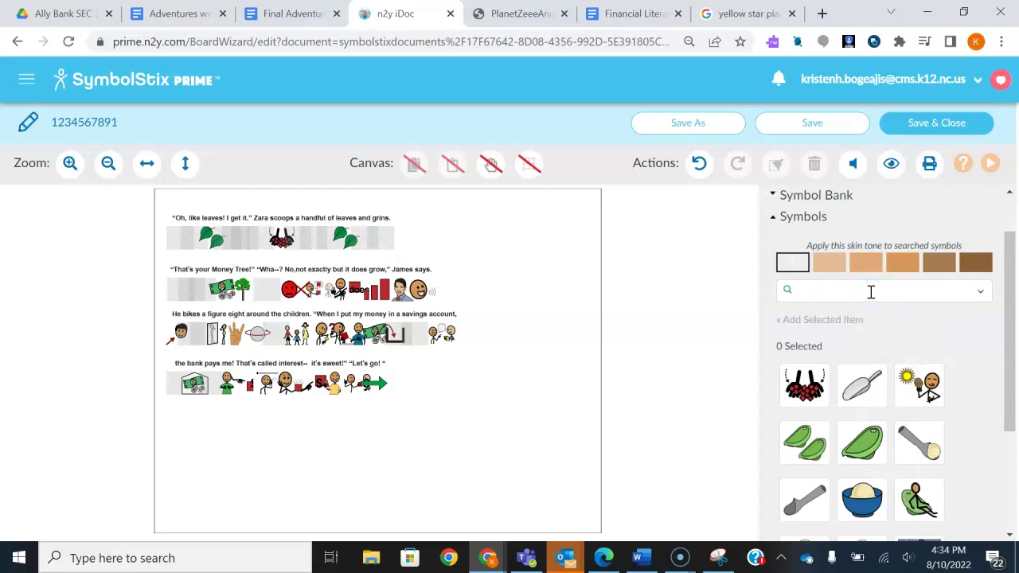
# Try symbol searches for 'grin', 'grins' and 'leaf', then clear the search box
pyautogui.write('grin')
pyautogui.press('Return')
pyautogui.press('Right')
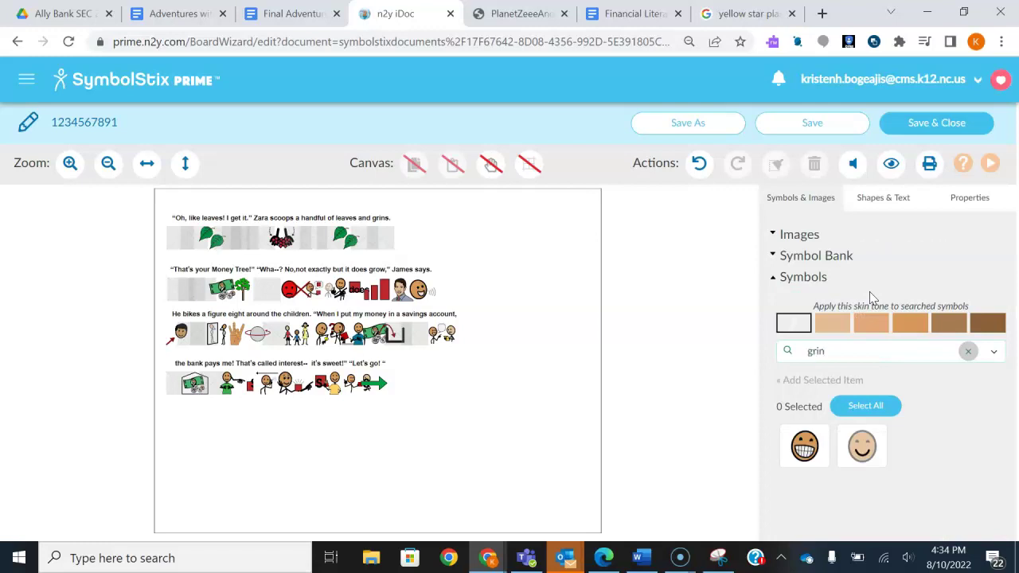
pyautogui.write('s')
pyautogui.press('Return')
pyautogui.press('End')
pyautogui.press('BackSpace')
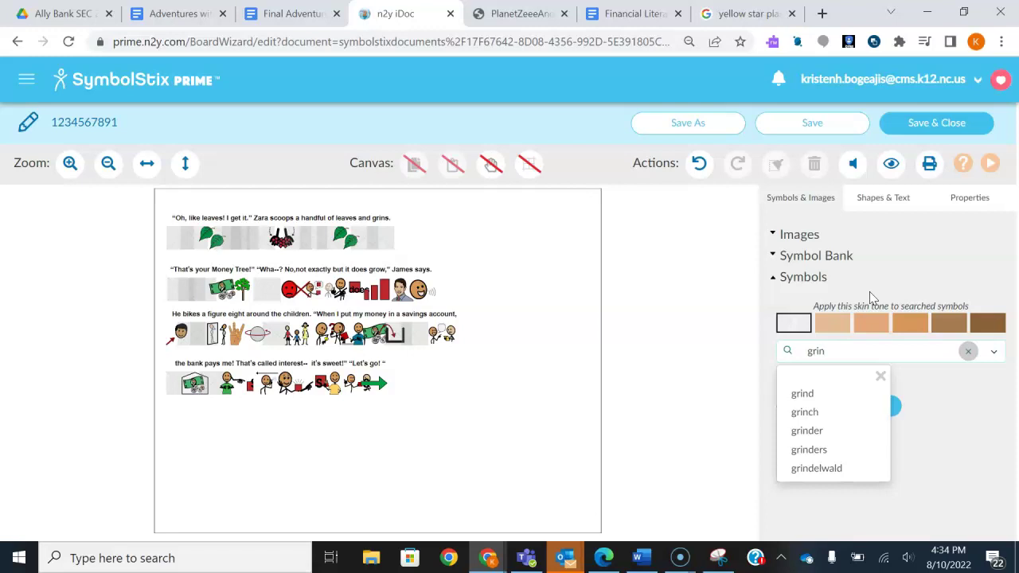
pyautogui.press('BackSpace')
pyautogui.press('BackSpace')
pyautogui.press('BackSpace')
pyautogui.press('BackSpace')
pyautogui.write('leaf')
pyautogui.press('Return')
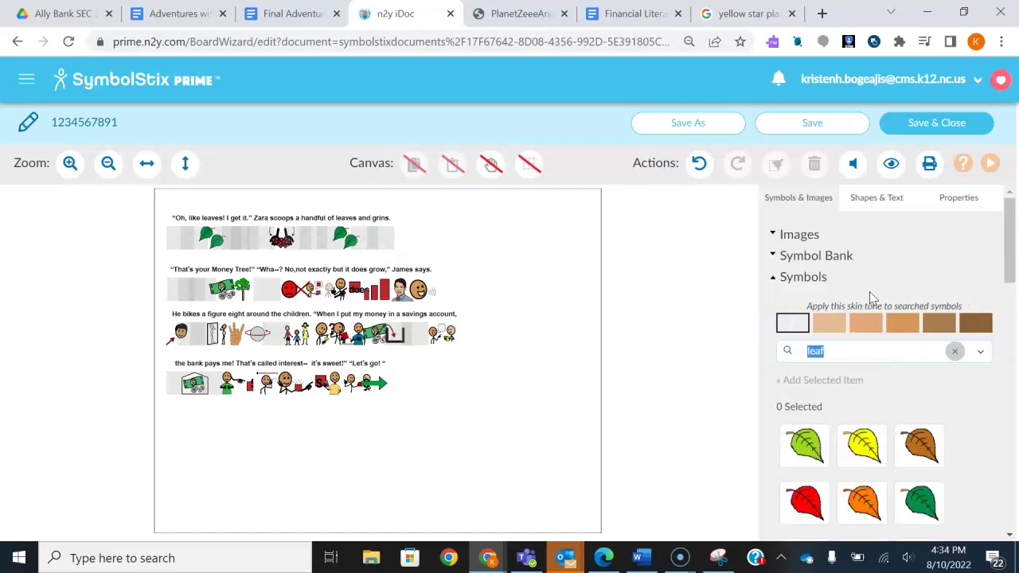
pyautogui.press('BackSpace')
# Drag the grinning face from a 'grin' search to the end of row one, then select row three
pyautogui.write('grin')
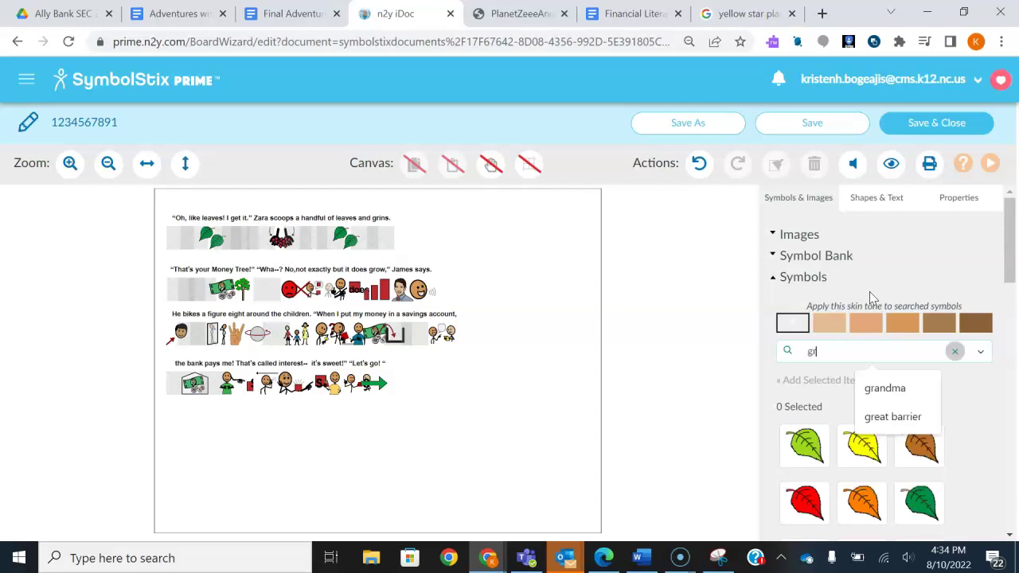
pyautogui.press('Return')
pyautogui.click(805, 446)
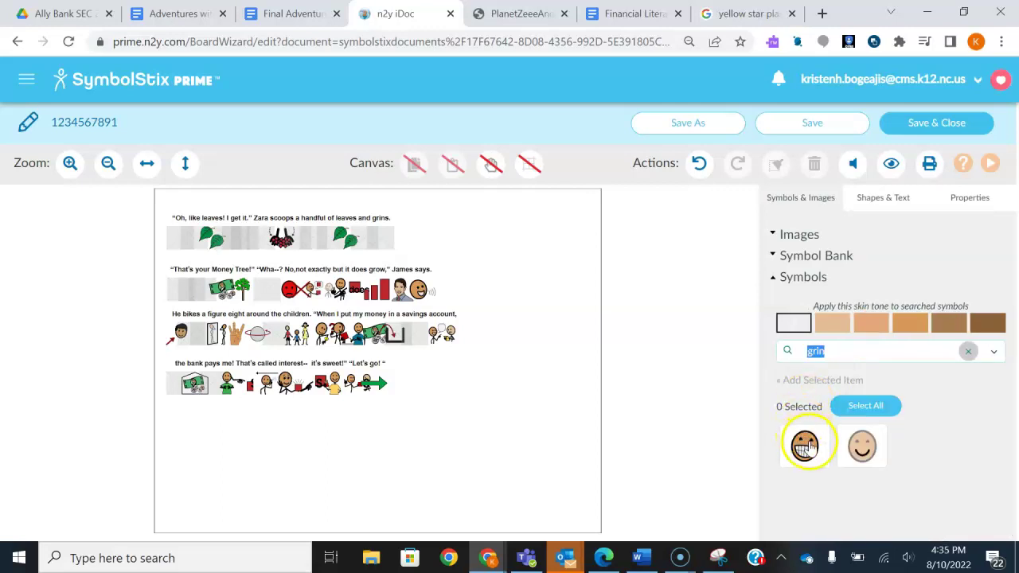
pyautogui.click(807, 446)
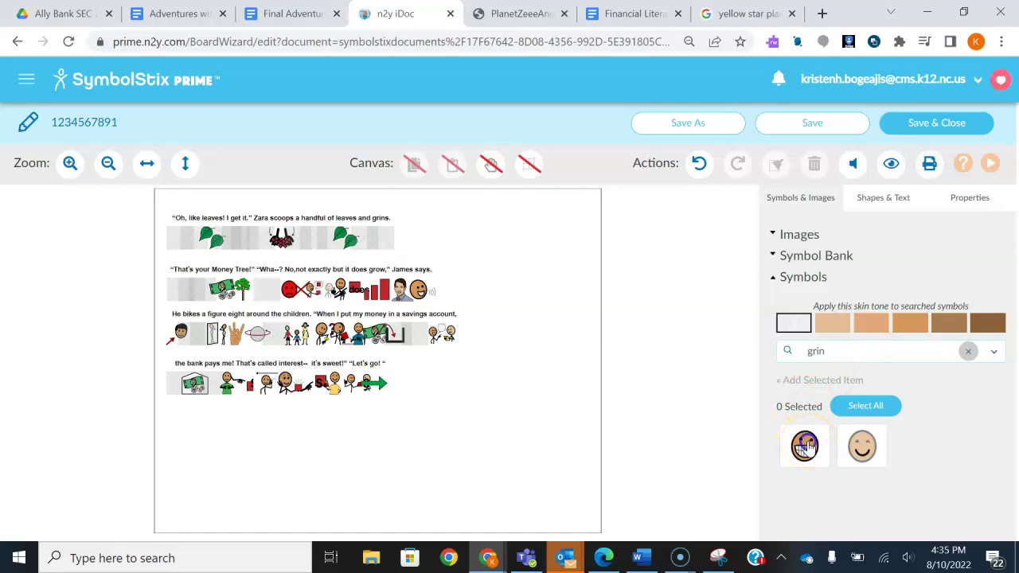
pyautogui.moveTo(805, 445); pyautogui.dragTo(383, 237)
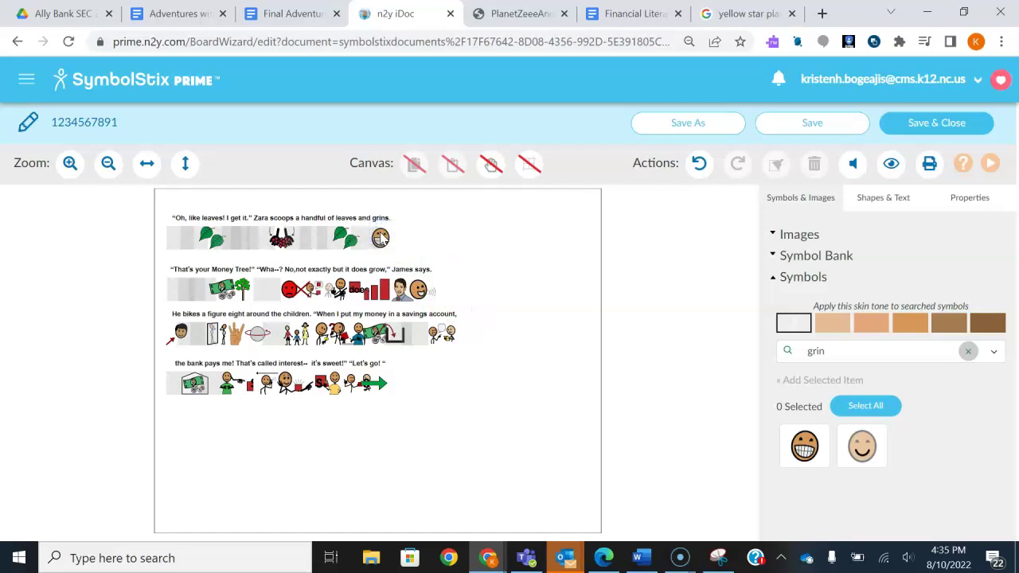
pyautogui.click(557, 334)
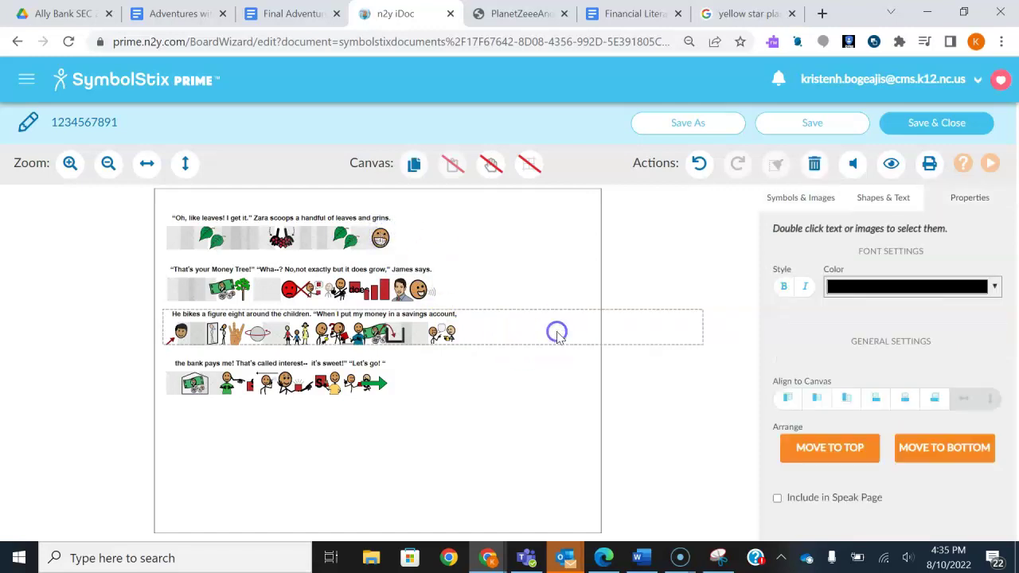
pyautogui.click(644, 269)
pyautogui.click(878, 201)
# Add a Symbolize Text box below the story rows reading 'Ohloke leaves! I get it.'
pyautogui.click(840, 388)
pyautogui.moveTo(842, 390); pyautogui.dragTo(254, 456)
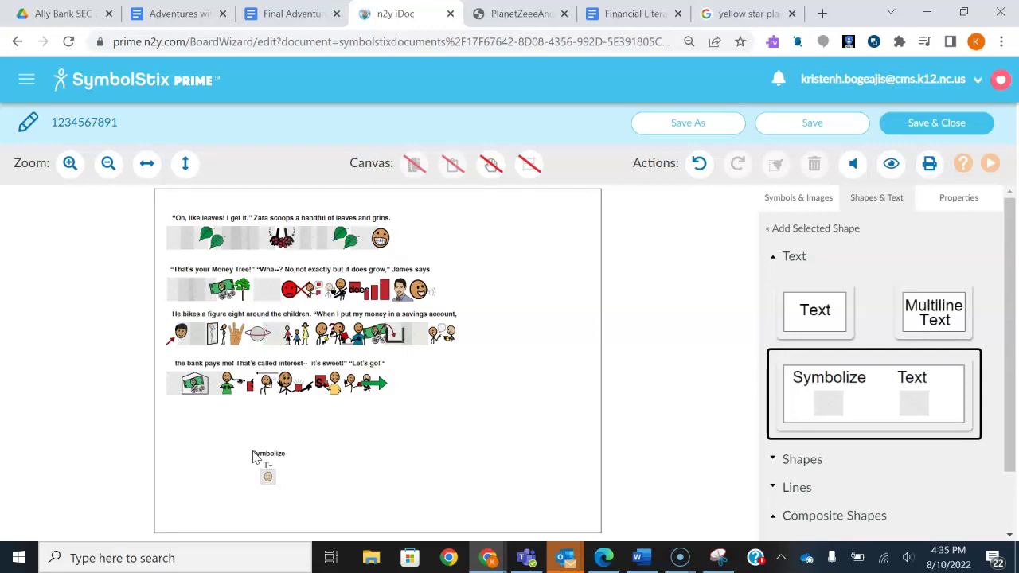
pyautogui.moveTo(275, 462); pyautogui.dragTo(227, 428)
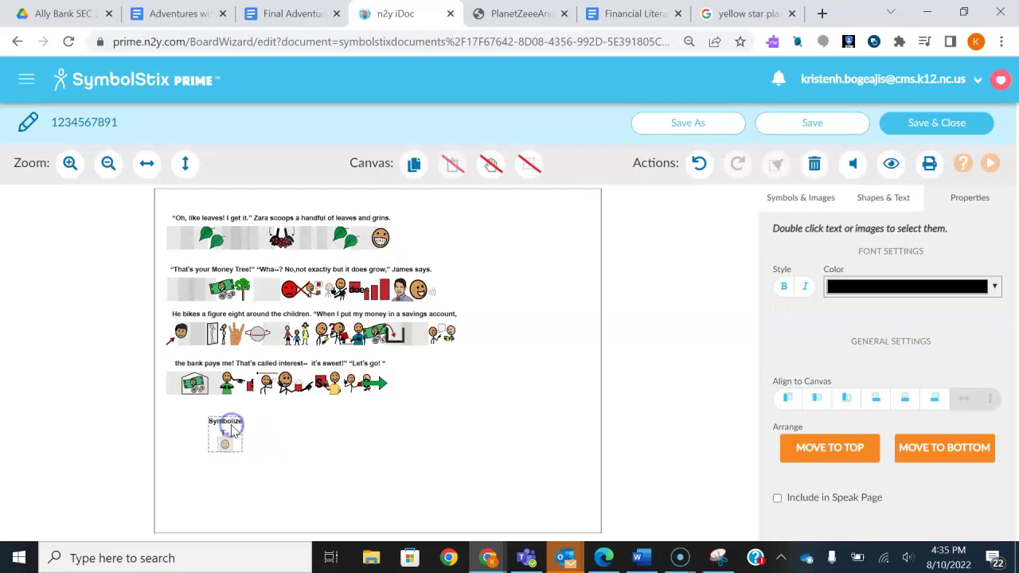
pyautogui.click(227, 428)
pyautogui.doubleClick(227, 426)
pyautogui.press('BackSpace')
pyautogui.press('BackSpace')
pyautogui.press('BackSpace')
pyautogui.press('BackSpace')
pyautogui.press('BackSpace')
pyautogui.press('BackSpace')
pyautogui.press('BackSpace')
pyautogui.press('BackSpace')
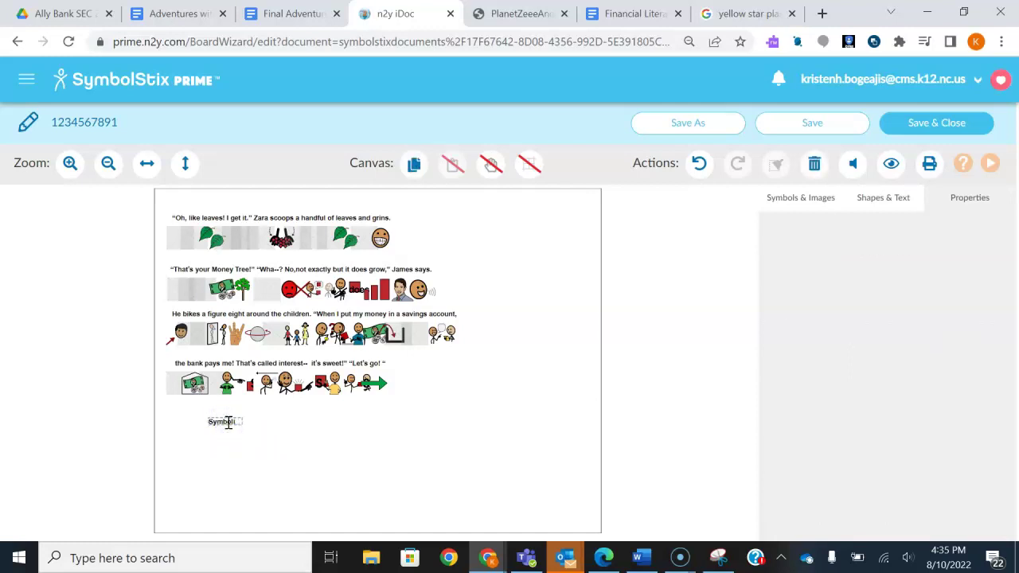
pyautogui.write('"Ohlo')
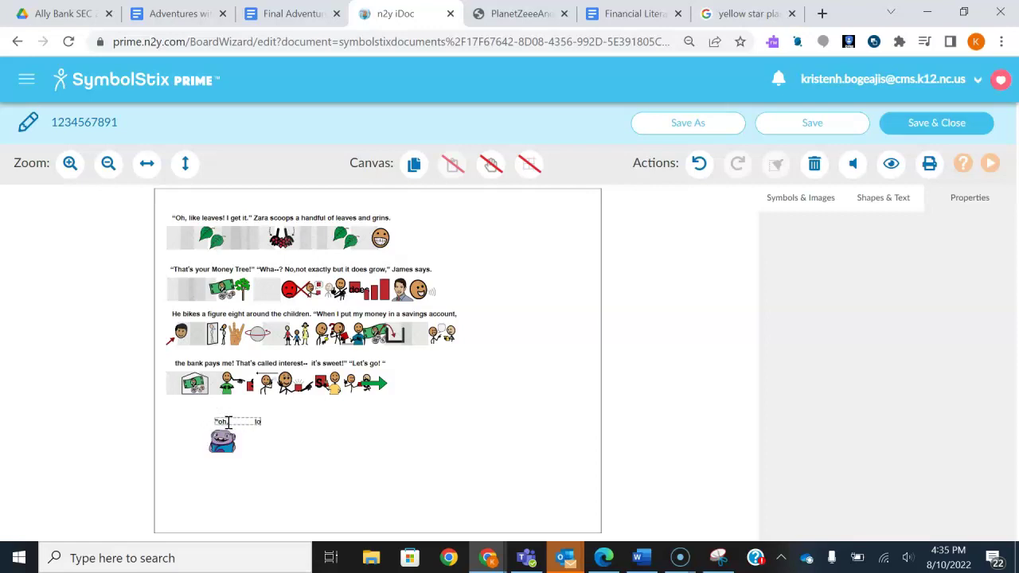
pyautogui.write('ke leave')
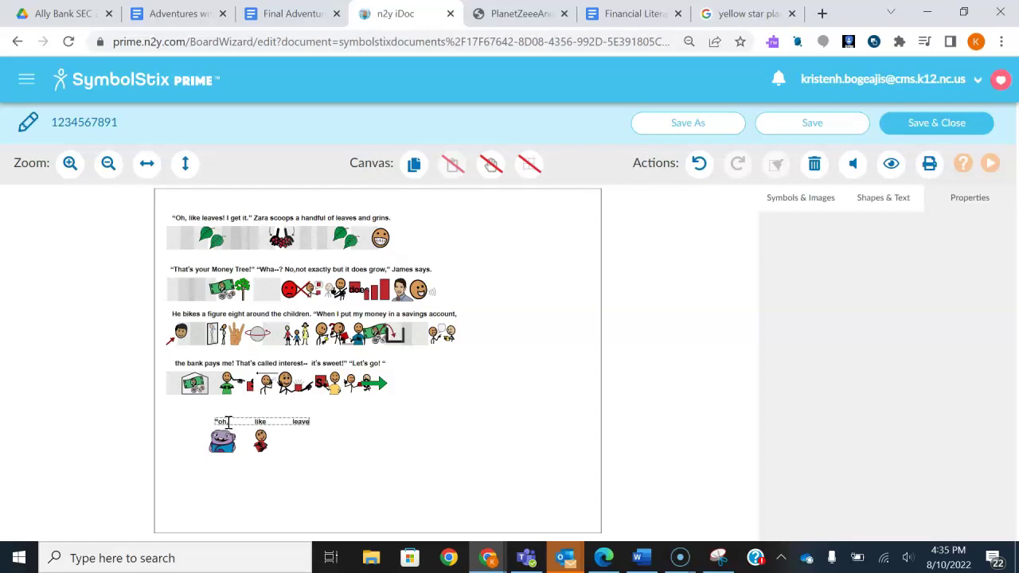
pyautogui.write('s! I g')
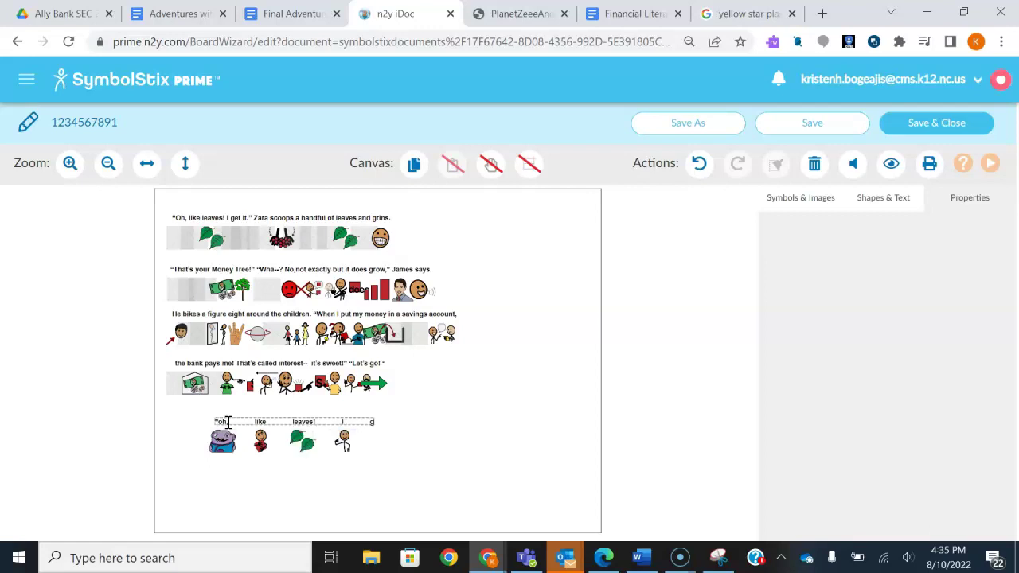
pyautogui.write('et it.')
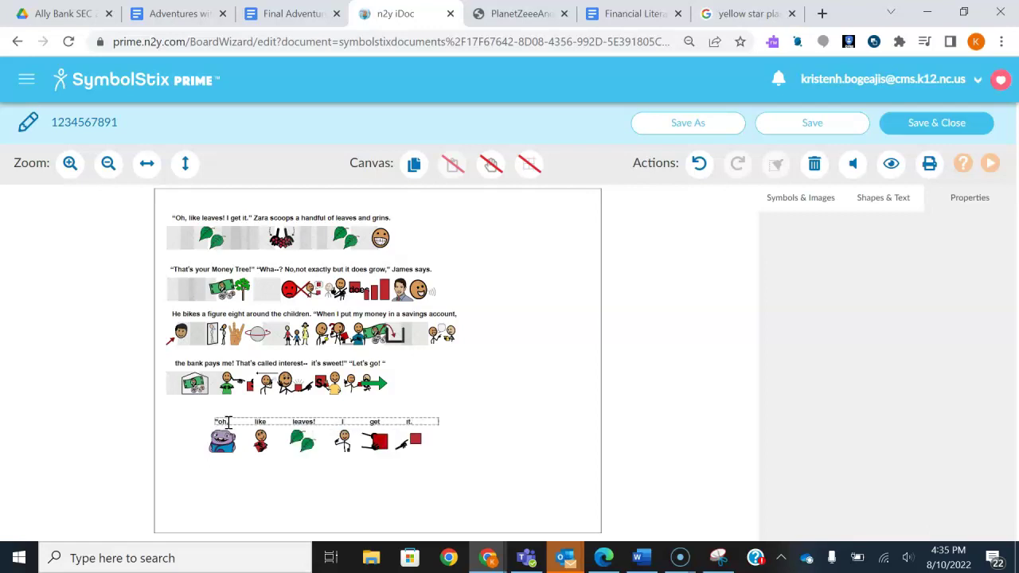
pyautogui.write('"')
# Move the trial sentence, delete its 'oh,' picture and close the gap in its text
pyautogui.moveTo(381, 447); pyautogui.dragTo(417, 469)
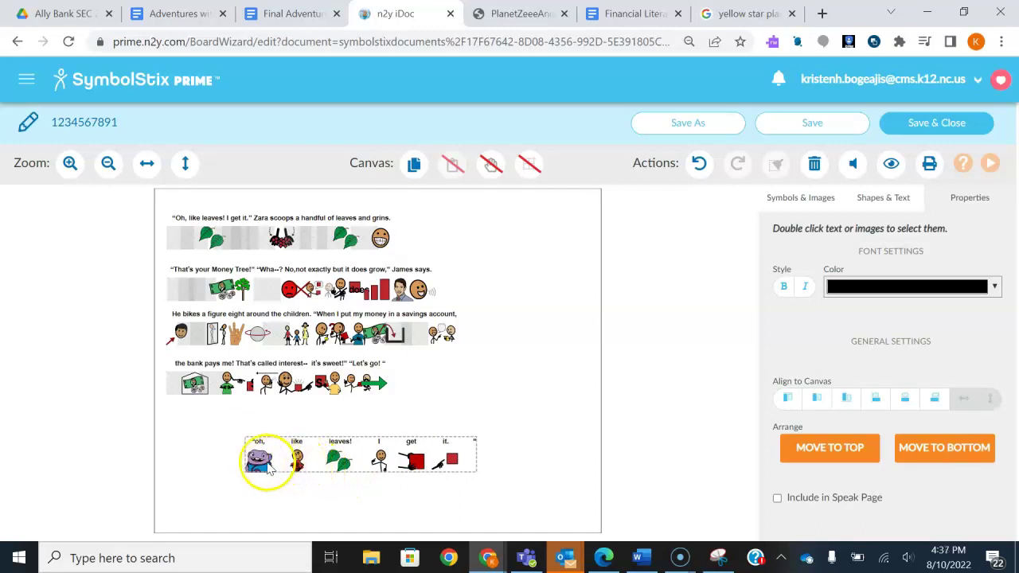
pyautogui.doubleClick(267, 466)
pyautogui.press('Delete')
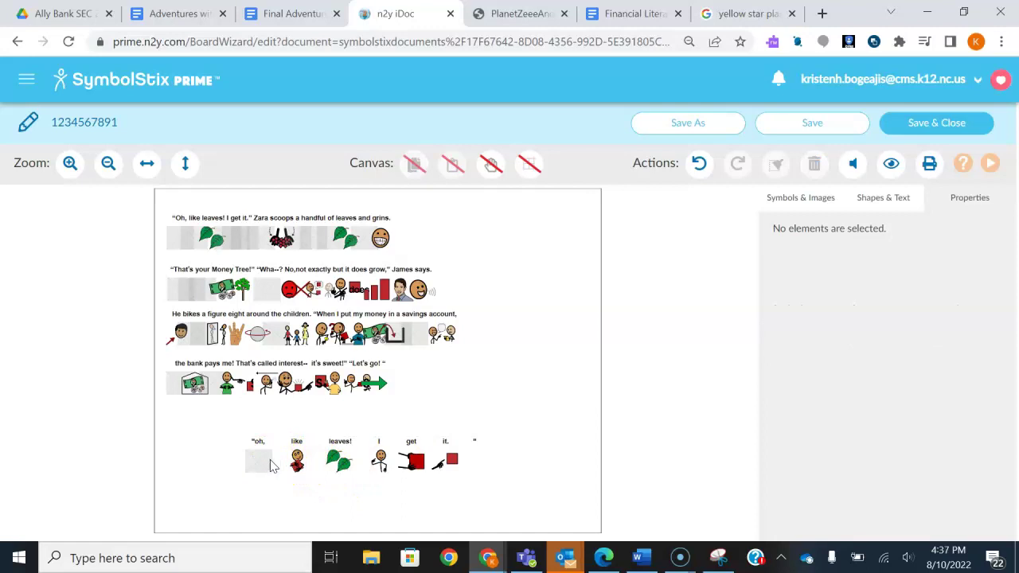
pyautogui.click(285, 442)
pyautogui.click(286, 441)
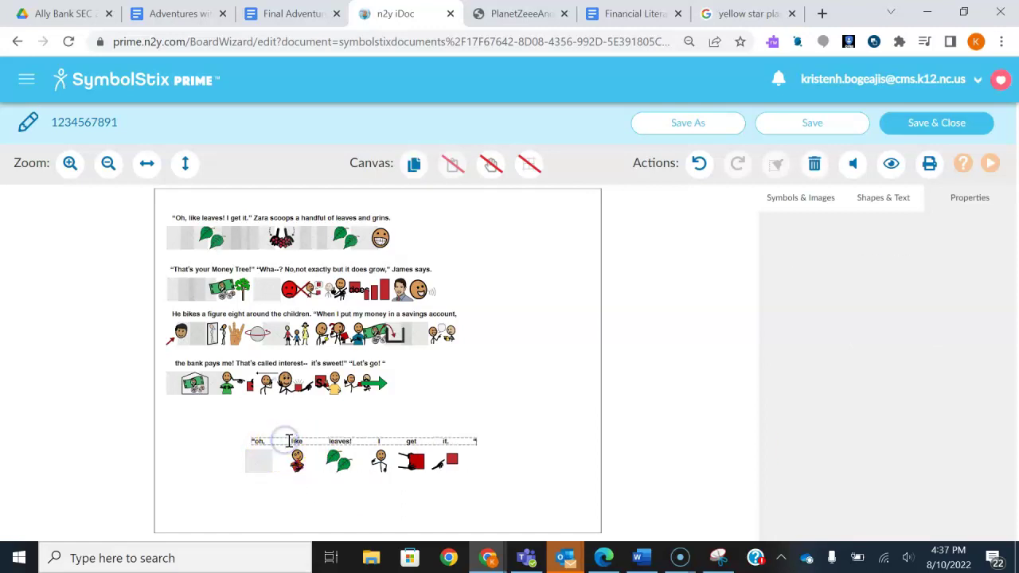
pyautogui.press('BackSpace')
pyautogui.press('BackSpace')
pyautogui.press('BackSpace')
pyautogui.press('BackSpace')
pyautogui.press('BackSpace')
pyautogui.press('BackSpace')
pyautogui.press('BackSpace')
pyautogui.press('BackSpace')
pyautogui.press('BackSpace')
pyautogui.press('BackSpace')
pyautogui.press('BackSpace')
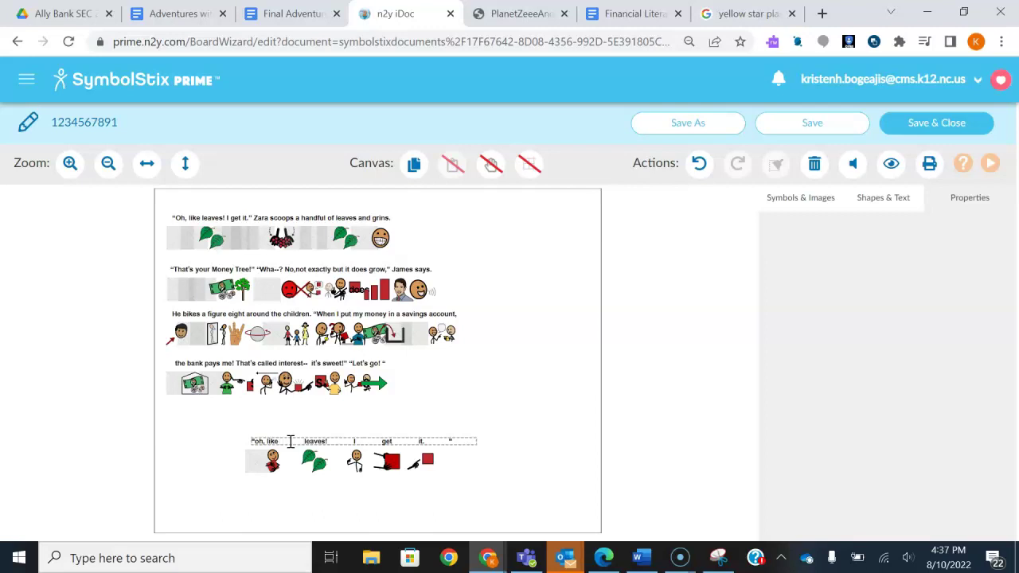
pyautogui.click(218, 459)
# Delete the trial sentence group and save the page with Ctrl+S
pyautogui.click(273, 463)
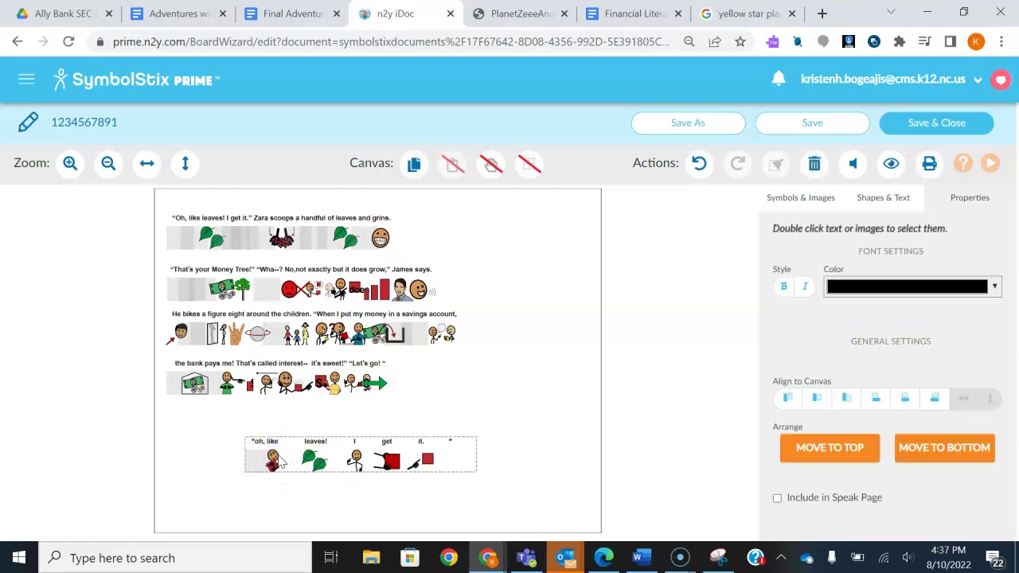
pyautogui.press('Delete')
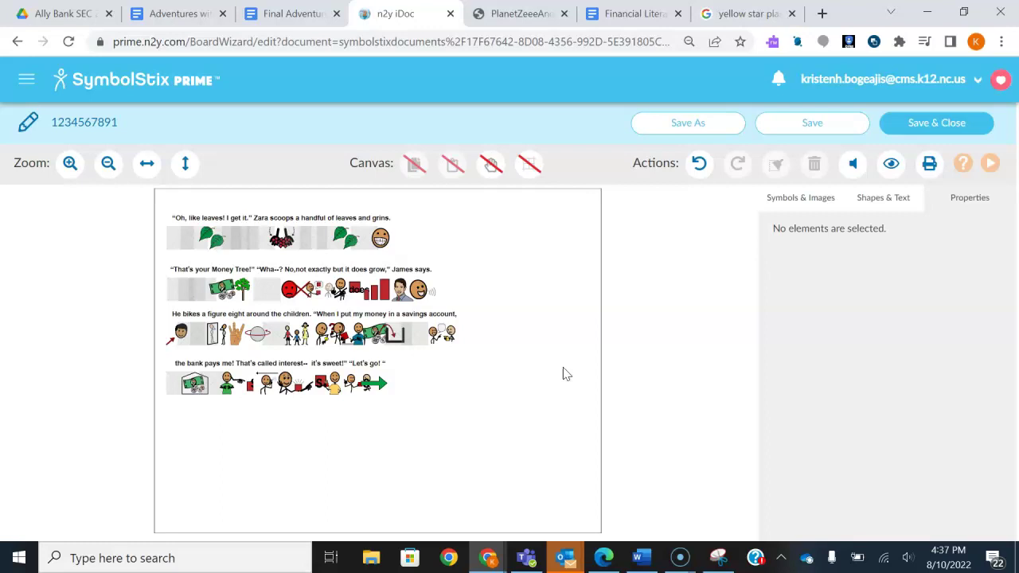
pyautogui.hotkey('ctrl', 's')
# Drag the red no-sign symbol out of the Money Tree row
pyautogui.click(877, 199)
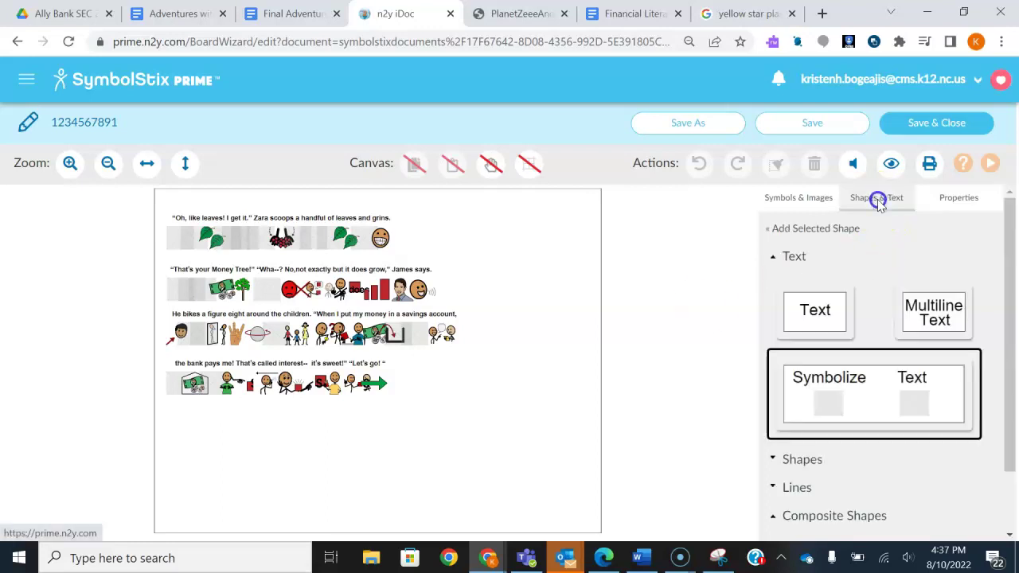
pyautogui.click(810, 195)
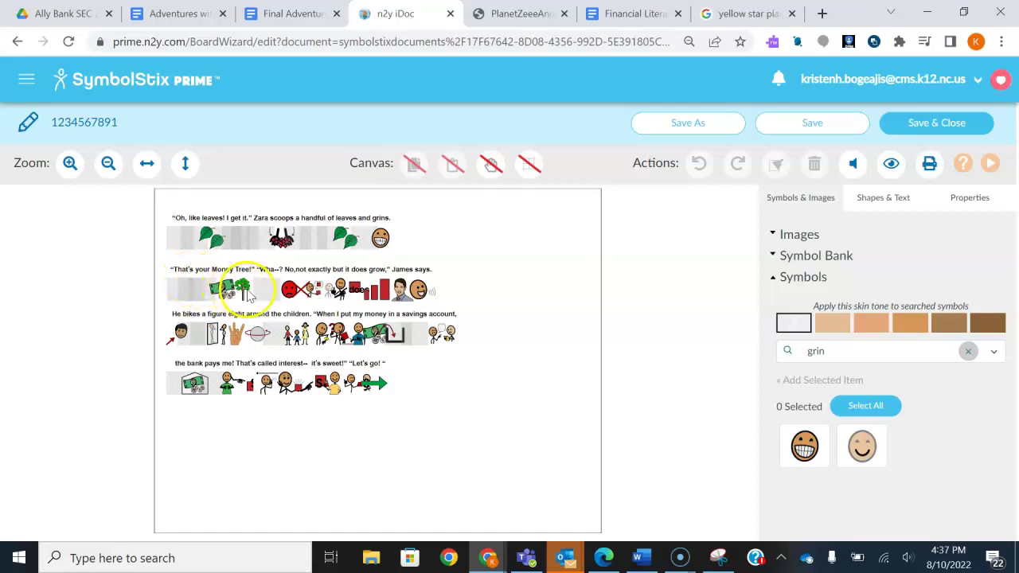
pyautogui.click(293, 291)
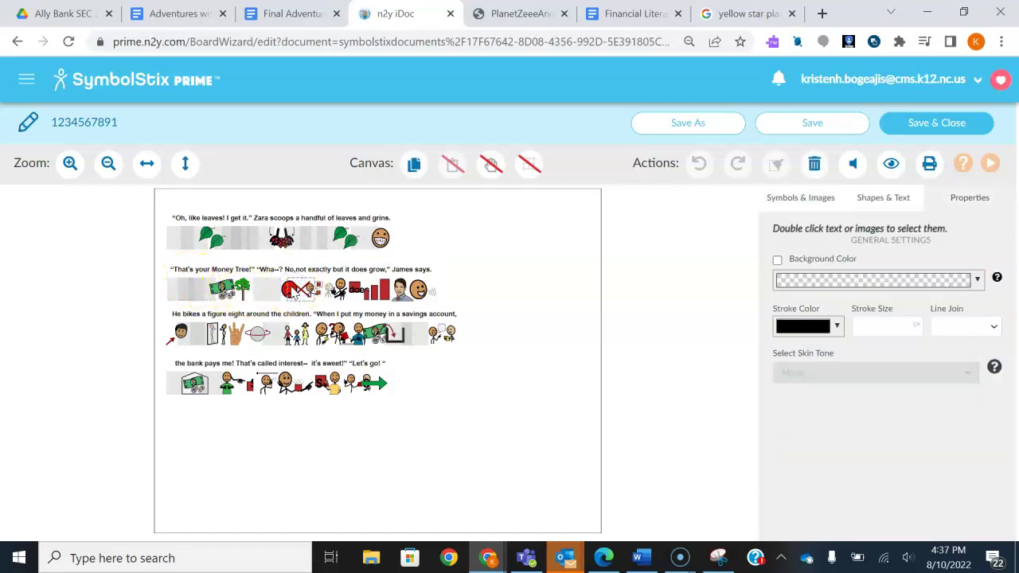
pyautogui.click(290, 294)
pyautogui.click(288, 295)
pyautogui.click(288, 294)
pyautogui.moveTo(289, 294); pyautogui.dragTo(318, 295)
# Select the row's symbols, including the red bar chart, and undo an accidental row deletion
pyautogui.doubleClick(342, 298)
pyautogui.doubleClick(357, 295)
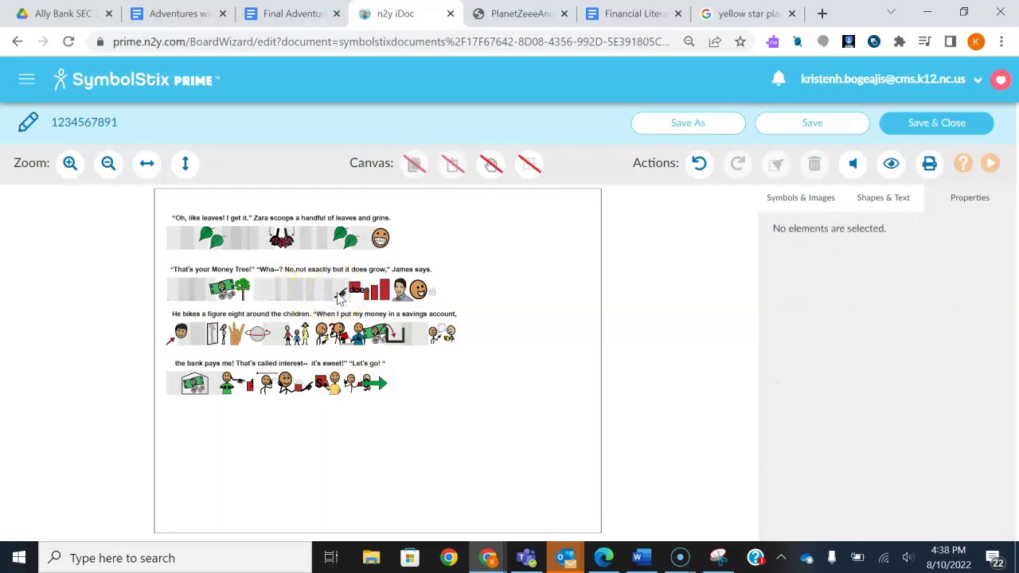
pyautogui.click(357, 295)
pyautogui.doubleClick(341, 296)
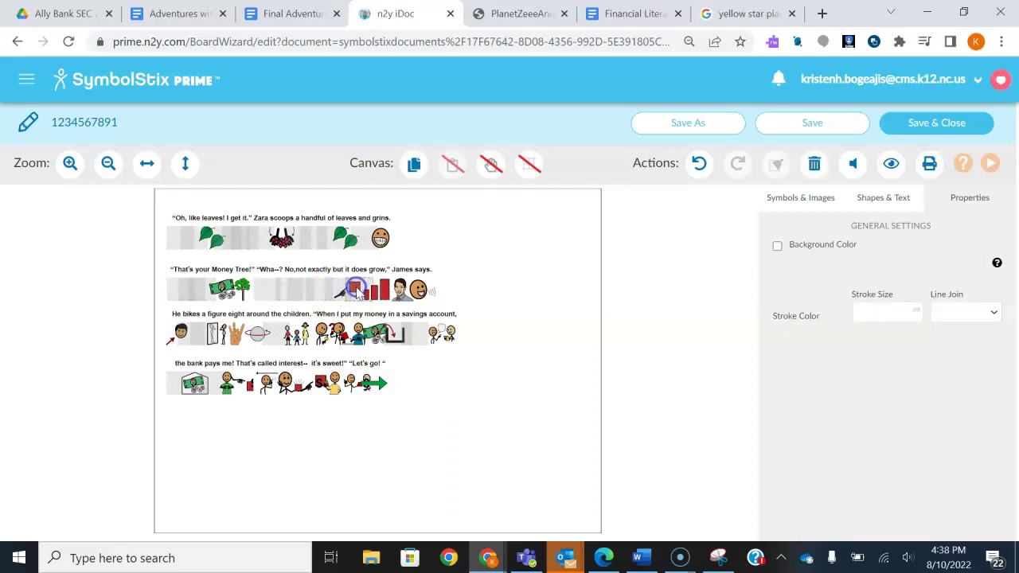
pyautogui.click(357, 295)
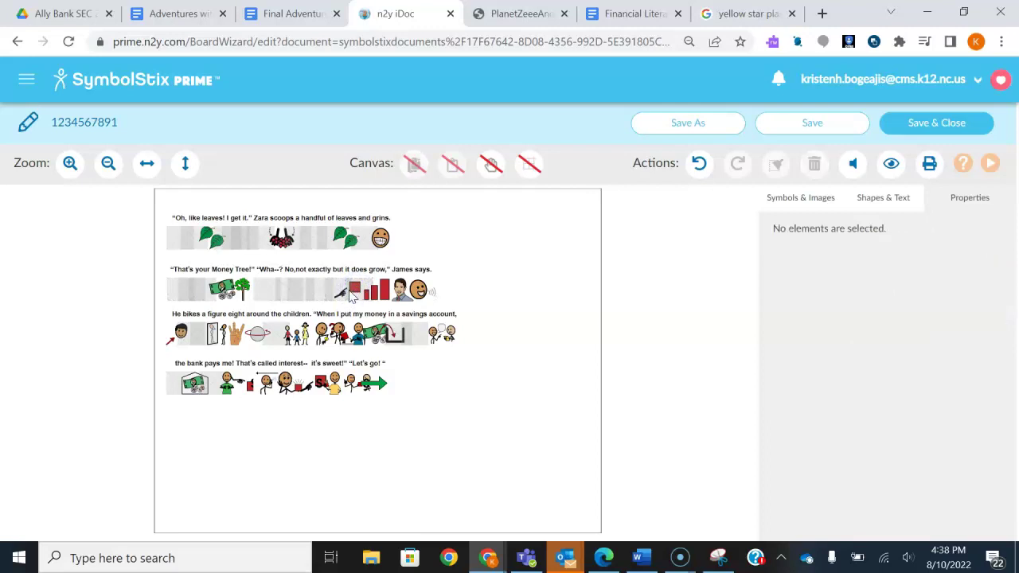
pyautogui.click(348, 296)
pyautogui.click(401, 299)
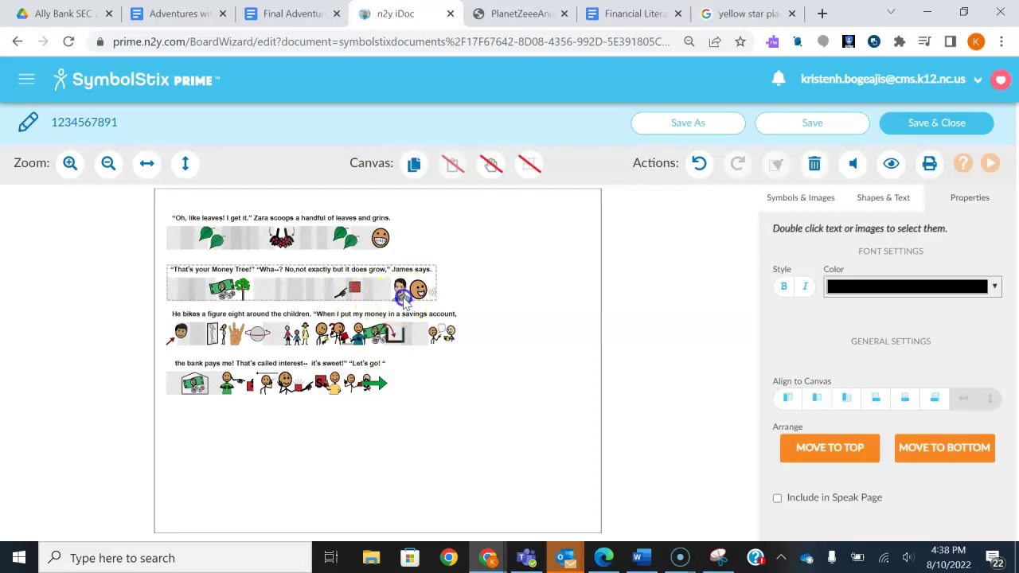
pyautogui.press('Delete')
pyautogui.hotkey('ctrl', 'z')
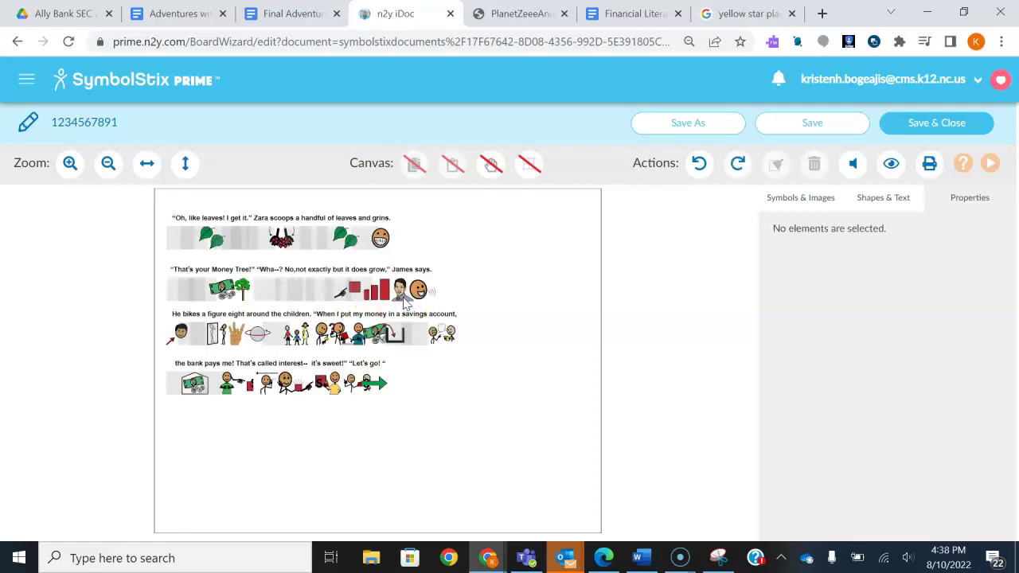
# Drag the James figure out of the row and select the red bar-chart symbol
pyautogui.click(404, 299)
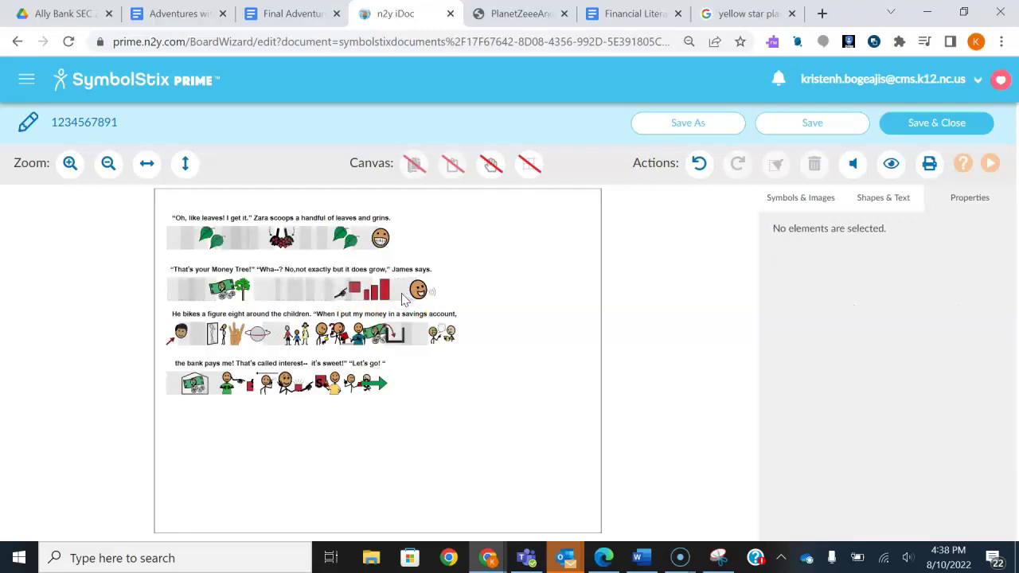
pyautogui.moveTo(404, 299); pyautogui.dragTo(356, 293)
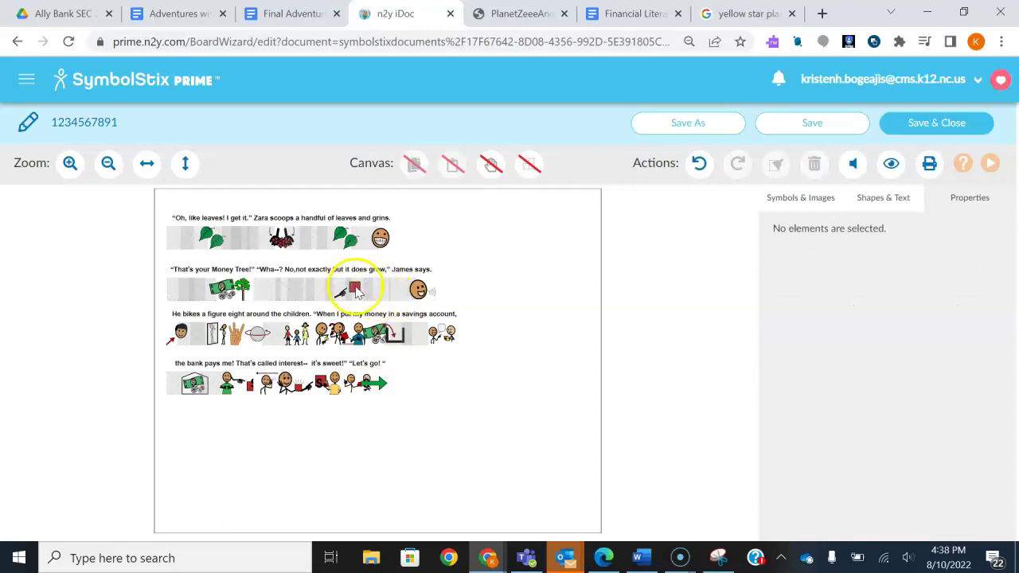
pyautogui.click(355, 293)
pyautogui.doubleClick(356, 293)
pyautogui.click(348, 274)
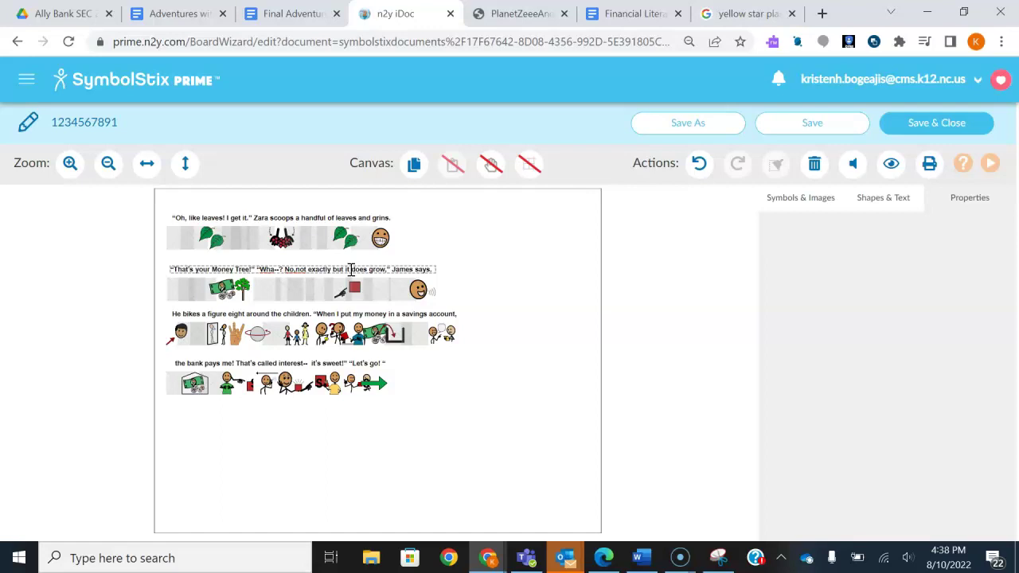
# Retype the word 'it' before 'does grow' in the Money Tree sentence
pyautogui.click(426, 291)
pyautogui.press('BackSpace')
pyautogui.press('BackSpace')
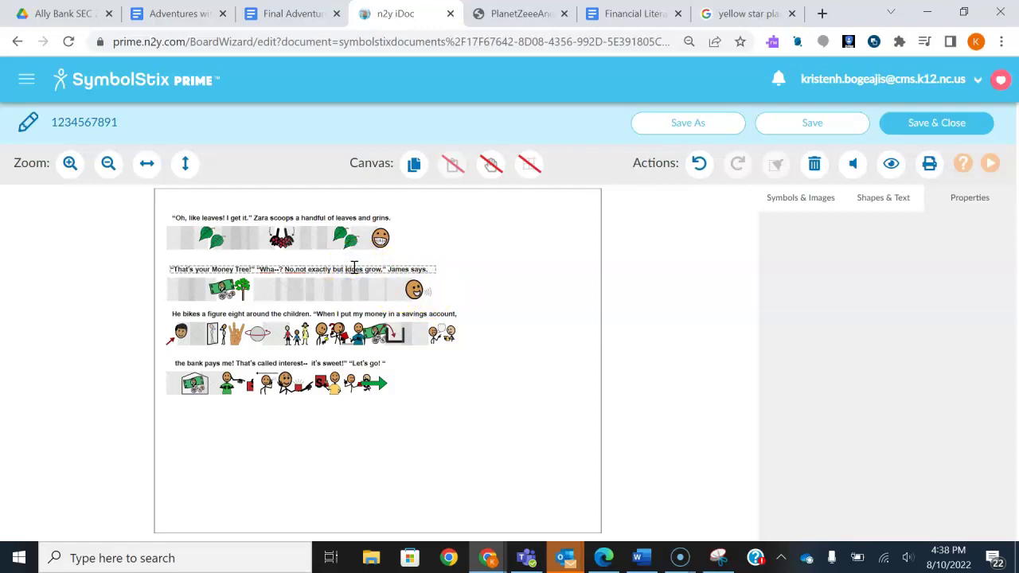
pyautogui.write('it')
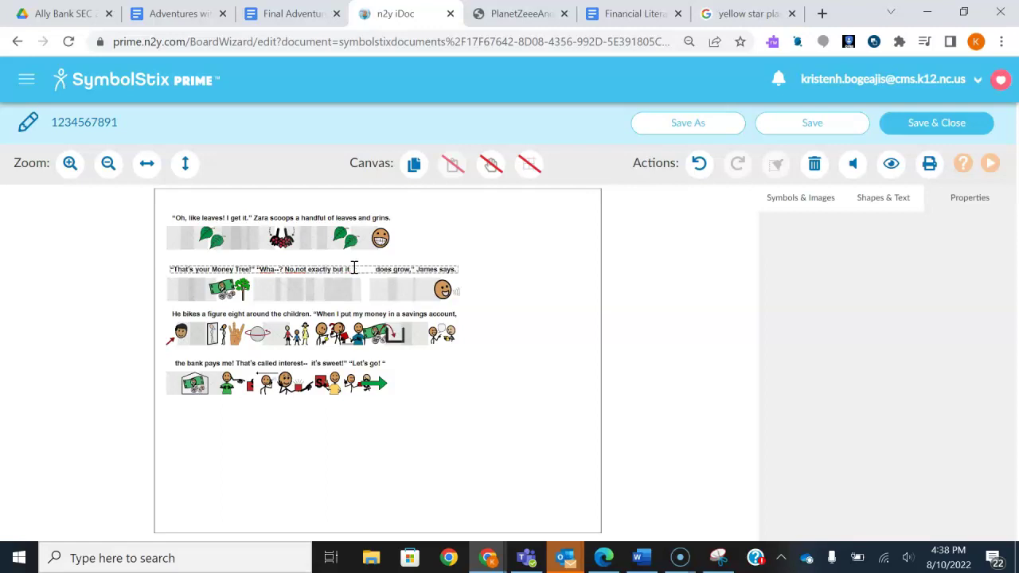
pyautogui.click(359, 289)
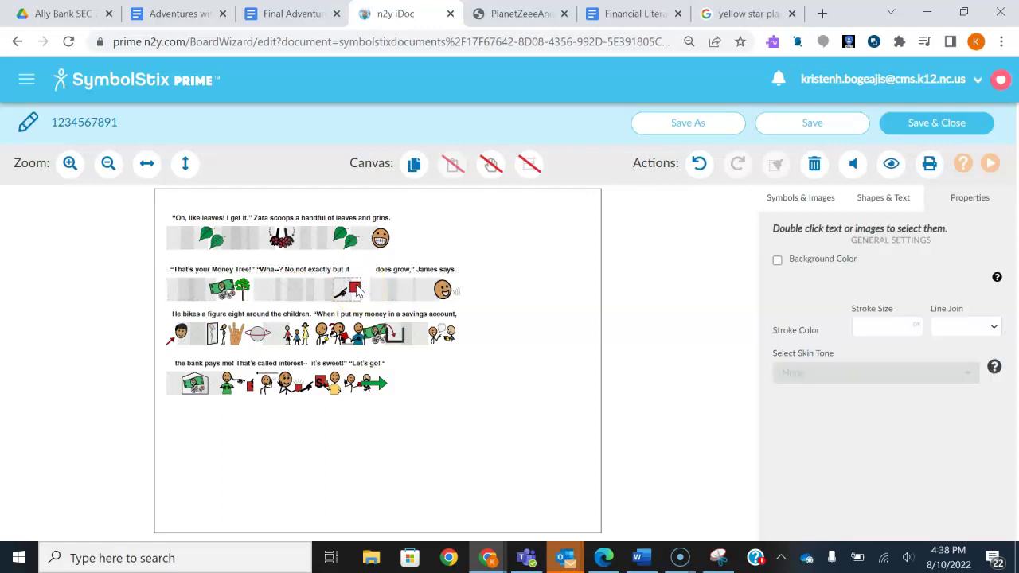
# Remove the extra gaps before 'does grow' and after 'No,' in the sentence
pyautogui.click(354, 267)
pyautogui.click(348, 269)
pyautogui.click(374, 269)
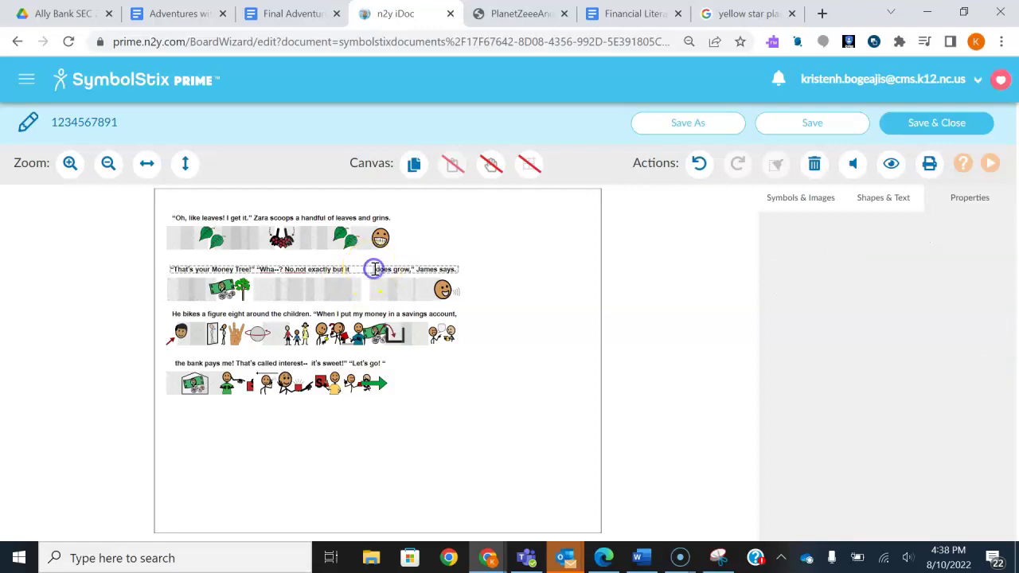
pyautogui.press('BackSpace')
pyautogui.press('BackSpace')
pyautogui.press('BackSpace')
pyautogui.press('BackSpace')
pyautogui.press('BackSpace')
pyautogui.press('BackSpace')
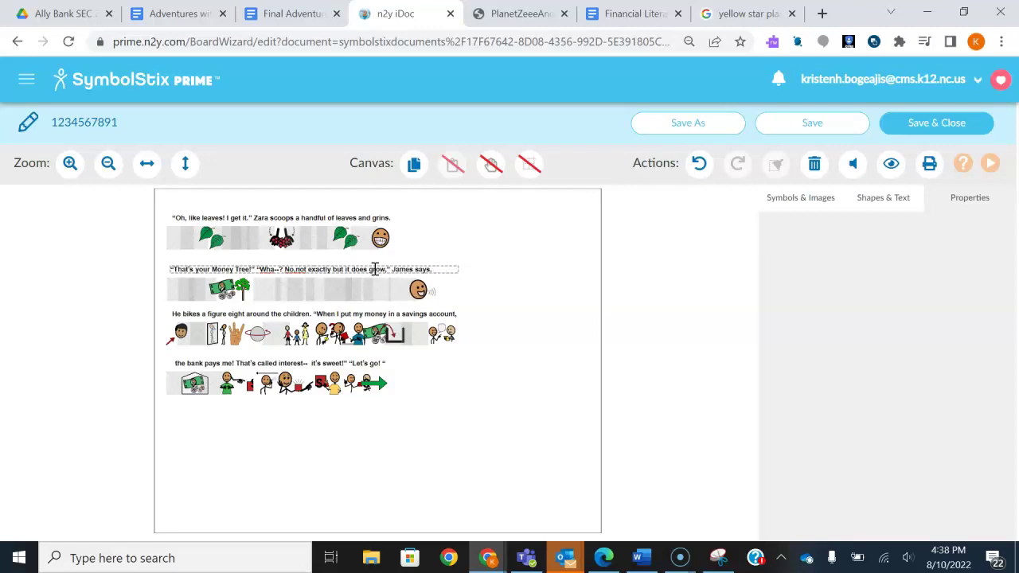
pyautogui.press('BackSpace')
pyautogui.press('BackSpace')
pyautogui.press('BackSpace')
pyautogui.press('BackSpace')
pyautogui.press('BackSpace')
pyautogui.press('BackSpace')
pyautogui.press('BackSpace')
pyautogui.press('BackSpace')
pyautogui.press('BackSpace')
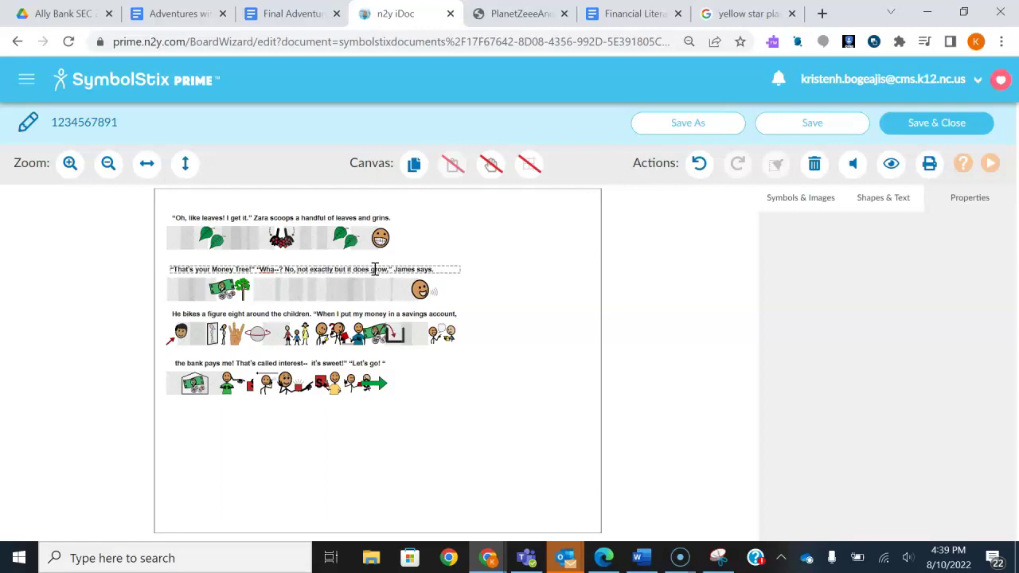
pyautogui.click(528, 293)
pyautogui.click(872, 203)
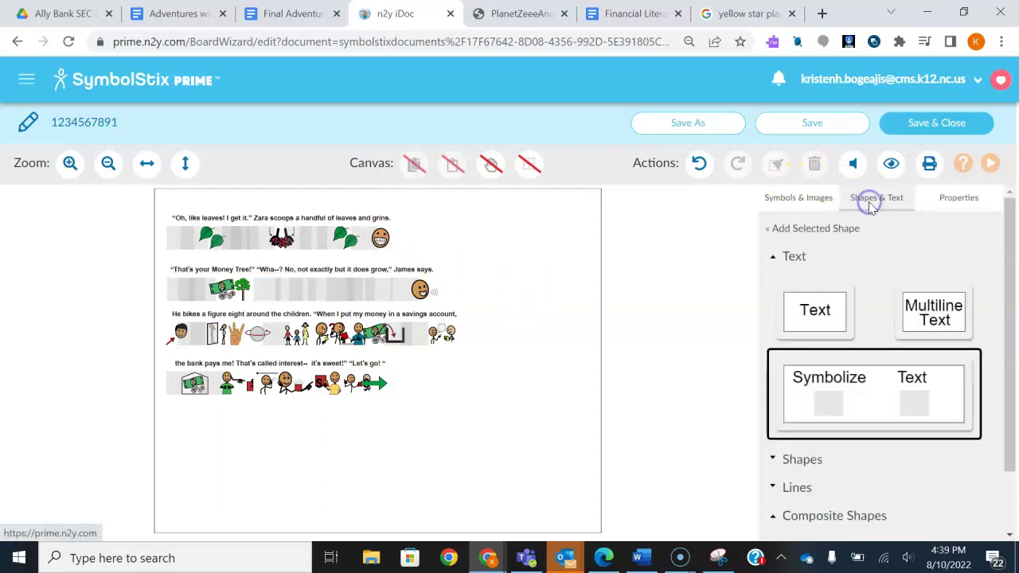
# Search 'grow', place a tulip planter symbol on the page, then delete it
pyautogui.click(808, 198)
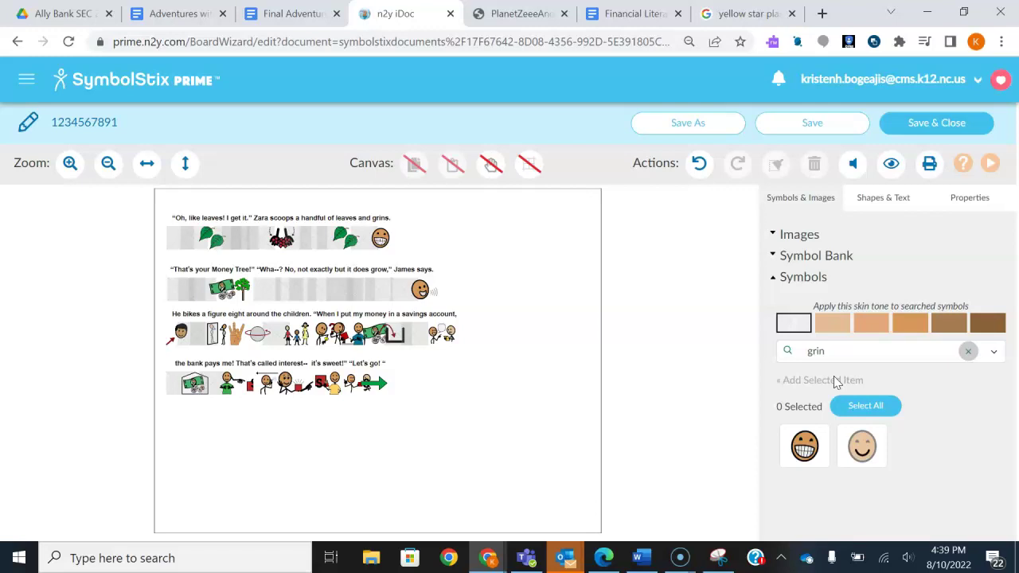
pyautogui.click(967, 351)
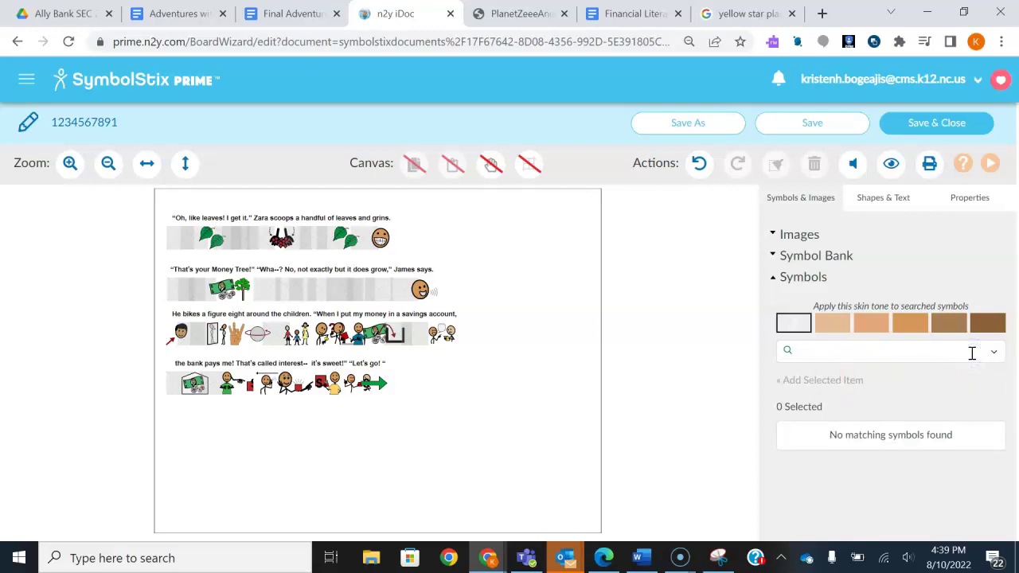
pyautogui.click(960, 355)
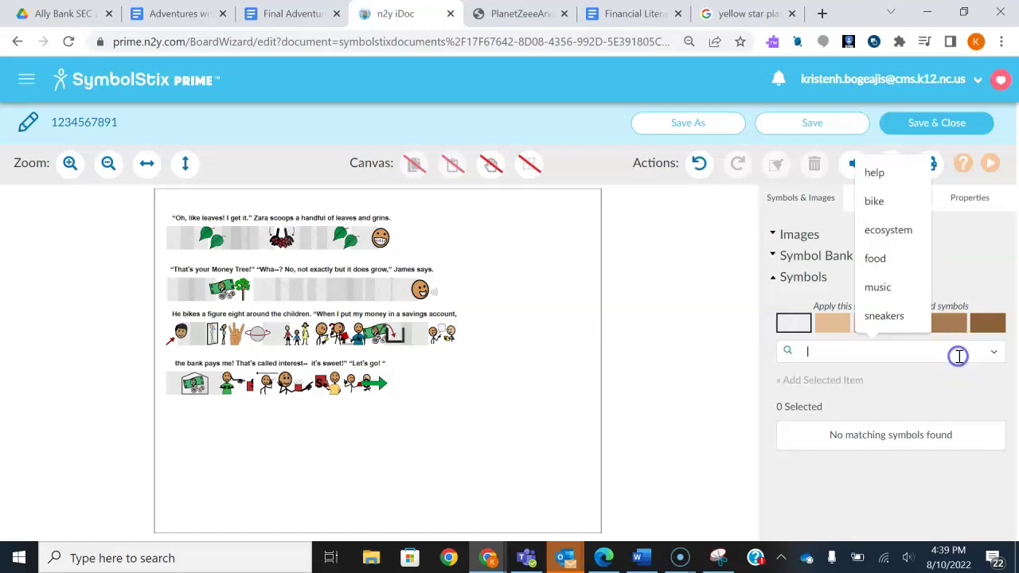
pyautogui.click(948, 354)
pyautogui.write('grow')
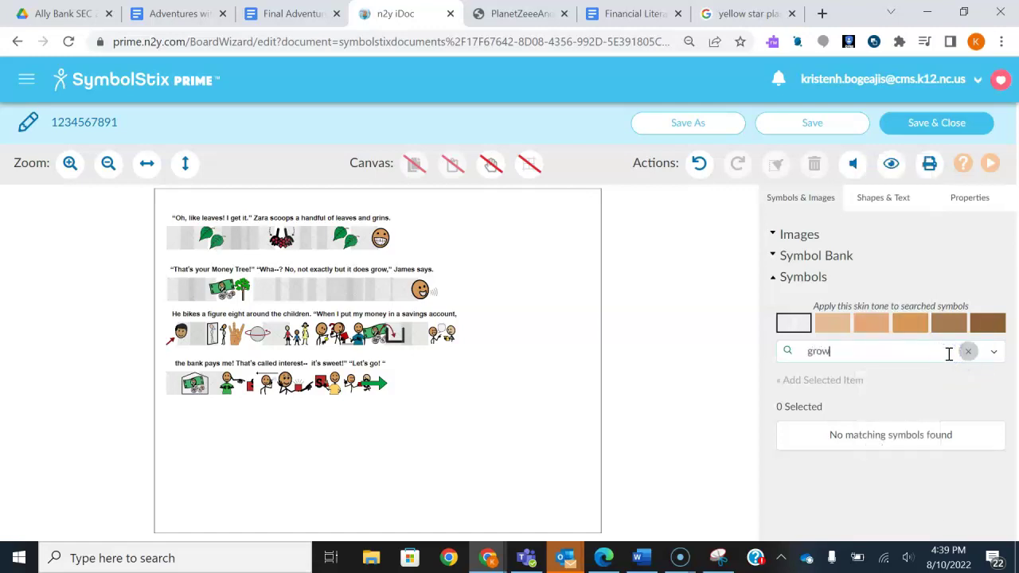
pyautogui.press('Return')
pyautogui.moveTo(861, 444); pyautogui.dragTo(373, 276)
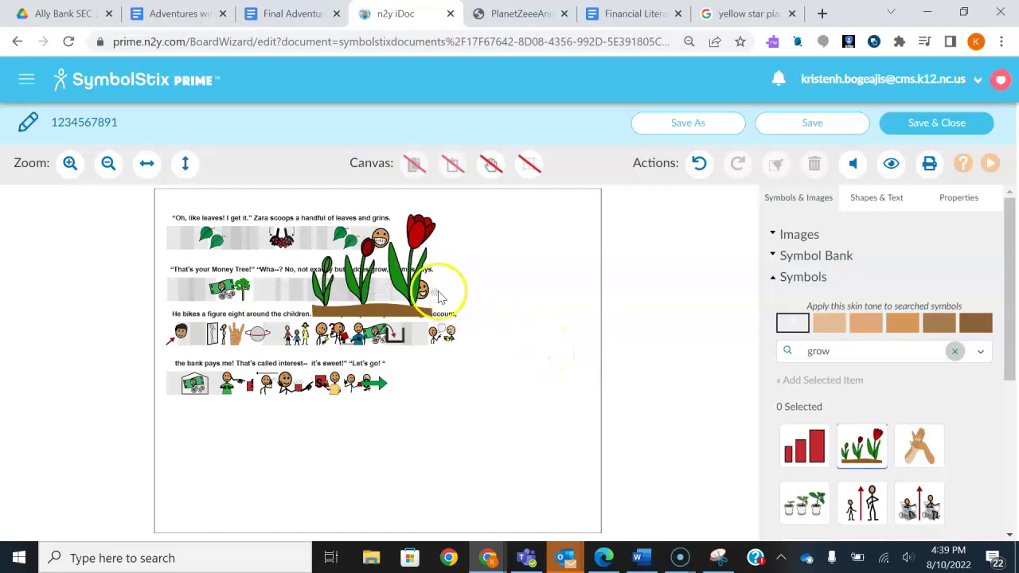
pyautogui.moveTo(422, 239); pyautogui.dragTo(563, 288)
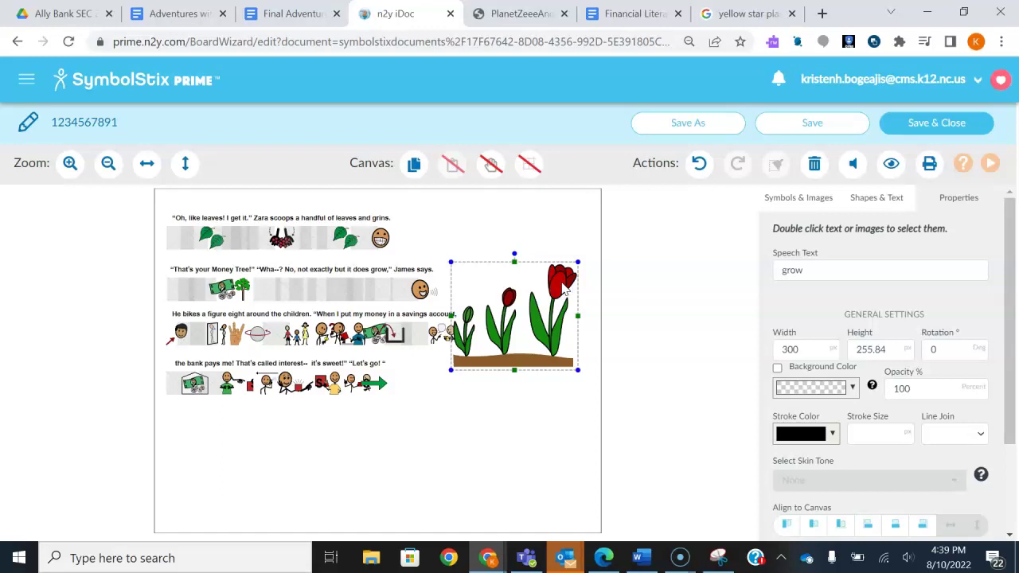
pyautogui.press('Delete')
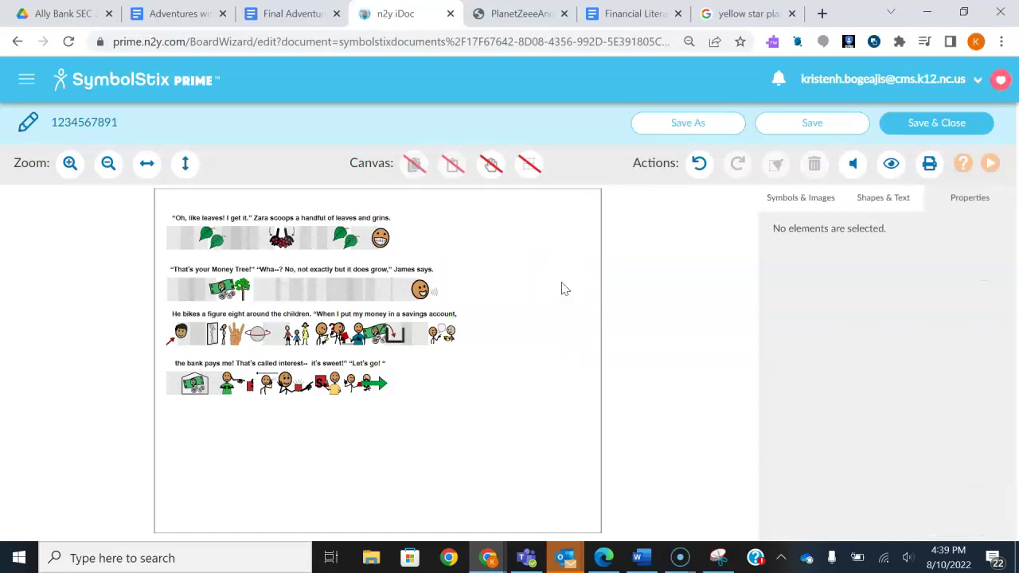
# Rerun the 'grow' search and drop the flower-growing symbol onto the Money Tree row
pyautogui.click(817, 197)
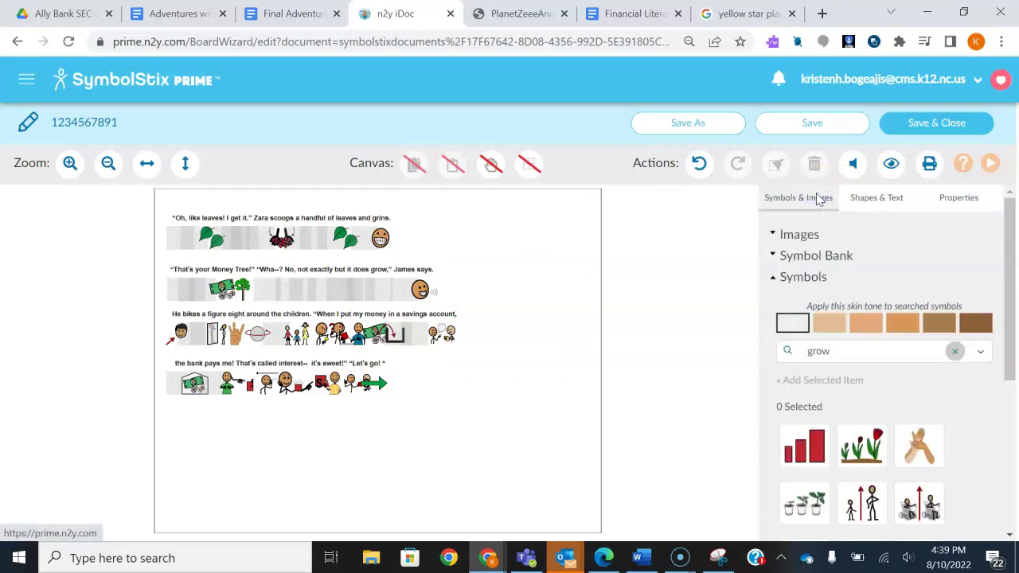
pyautogui.click(823, 171)
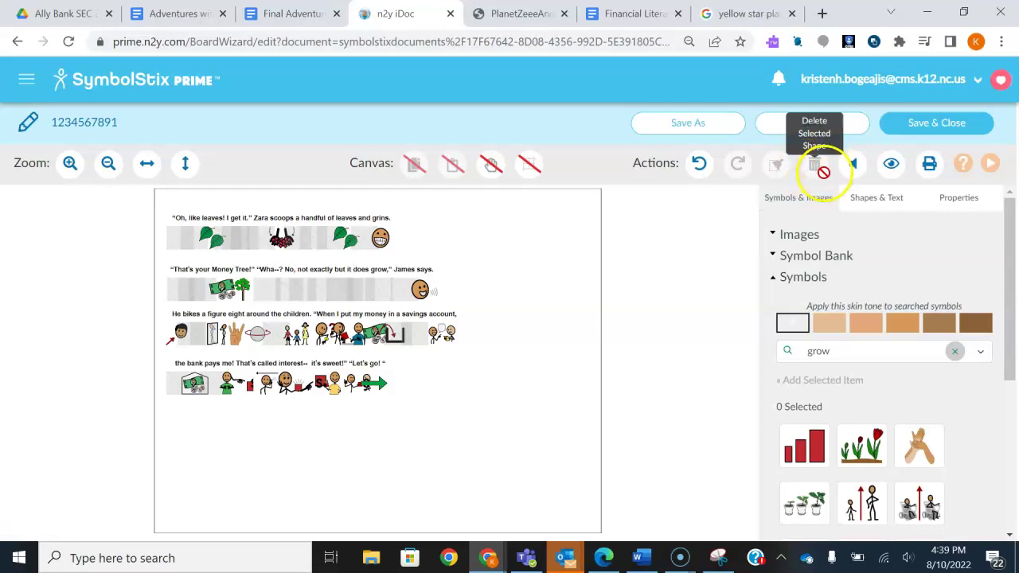
pyautogui.click(718, 240)
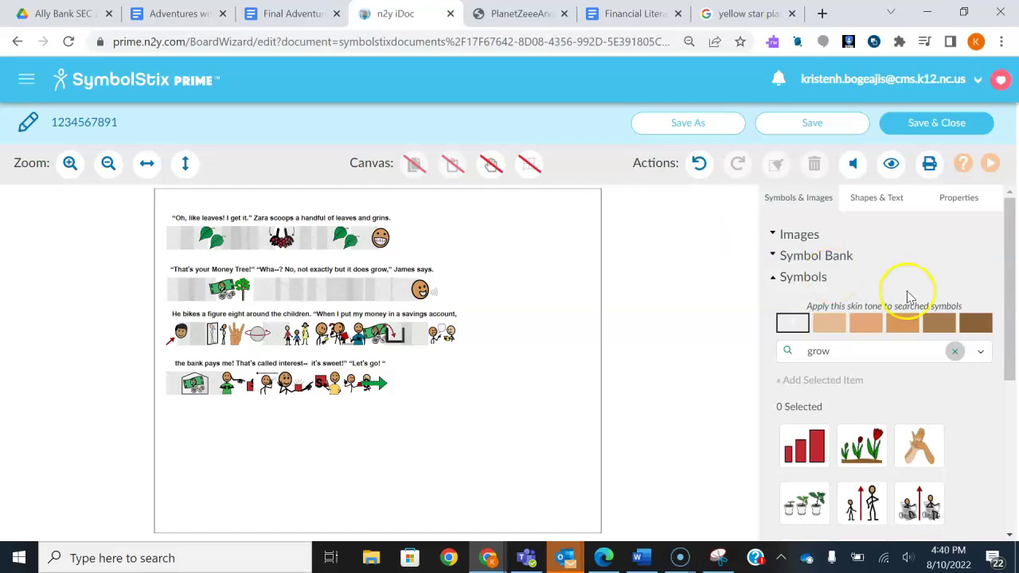
pyautogui.click(956, 351)
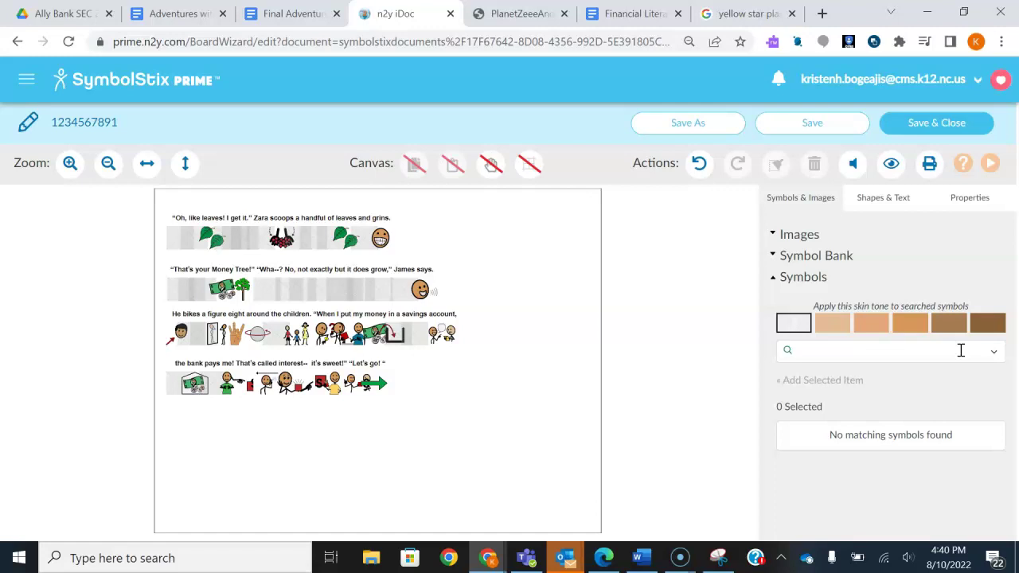
pyautogui.click(936, 353)
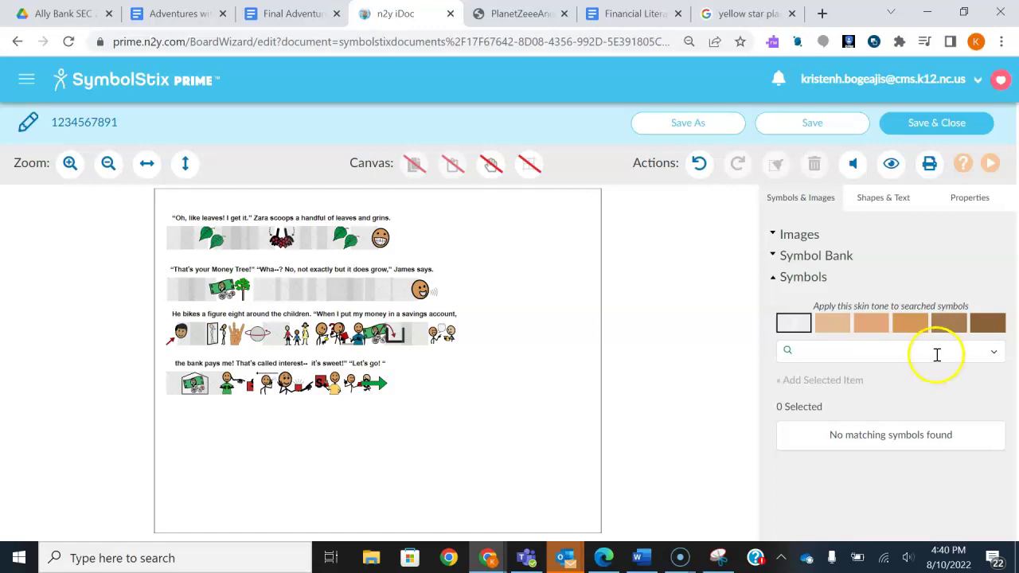
pyautogui.write('grow')
pyautogui.press('Return')
pyautogui.moveTo(861, 446); pyautogui.dragTo(384, 295)
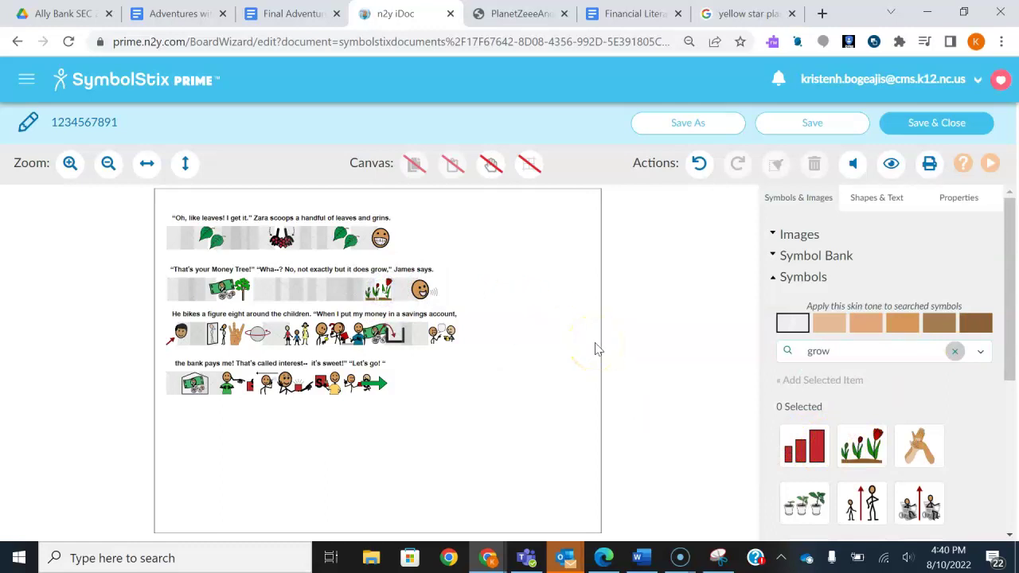
pyautogui.click(718, 365)
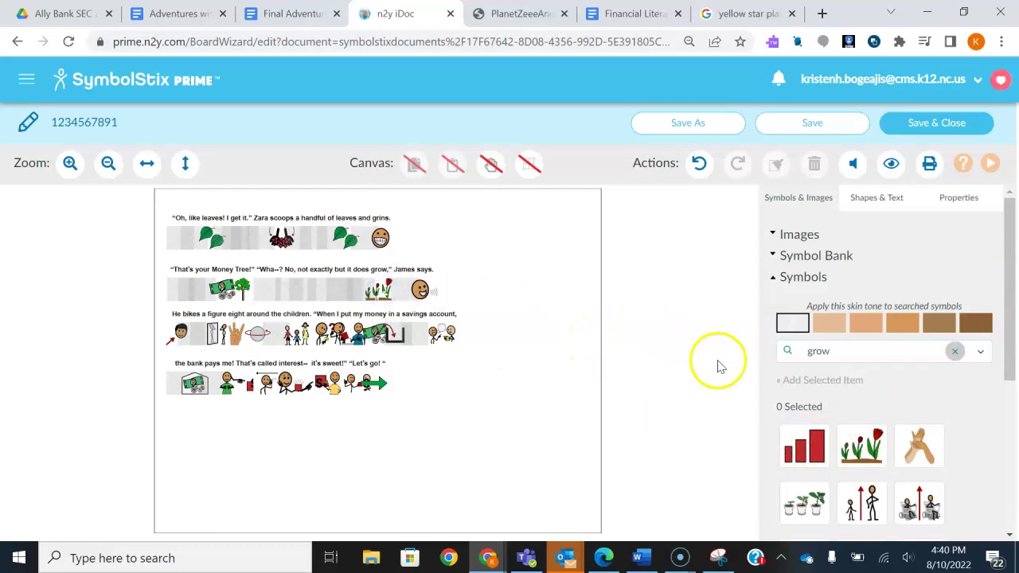
# Search 'exactly' and drag the result onto the Money Tree line
pyautogui.doubleClick(841, 353)
pyautogui.press('BackSpace')
pyautogui.write('exact')
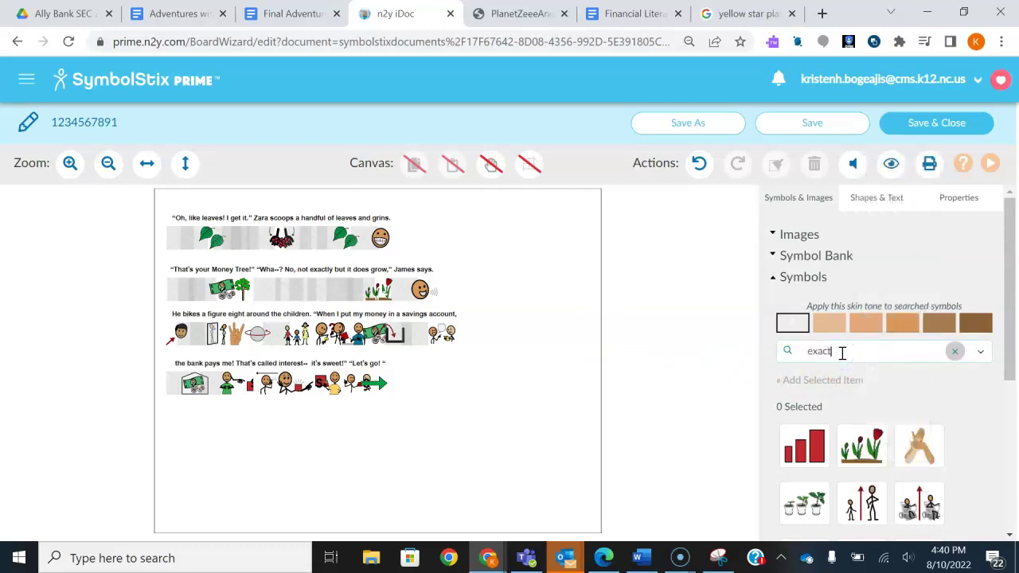
pyautogui.write('ly')
pyautogui.press('Return')
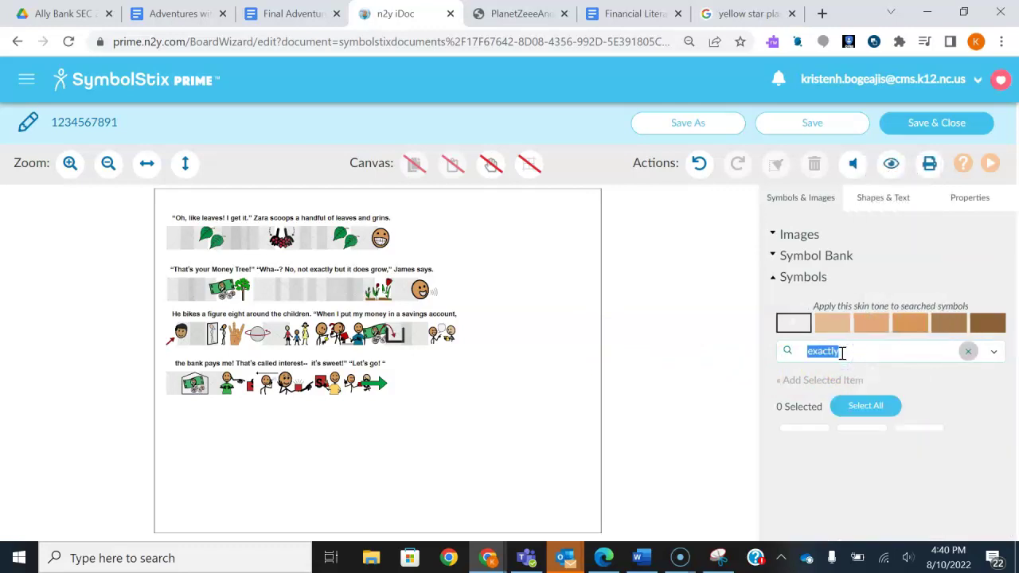
pyautogui.click(841, 352)
pyautogui.moveTo(805, 444); pyautogui.dragTo(329, 296)
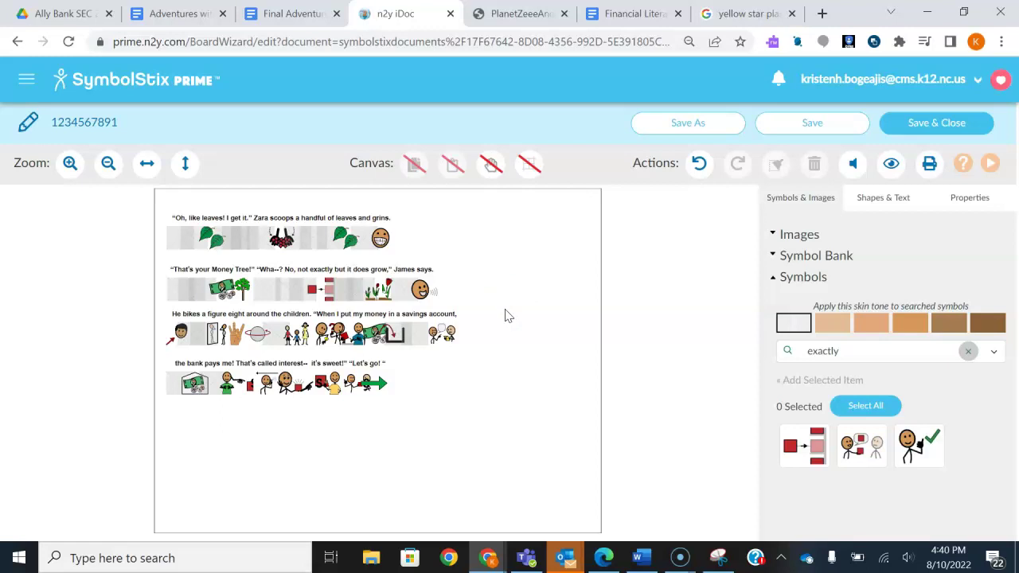
# Delete the boy-with-arrow symbol that starts the third line
pyautogui.moveTo(504, 315); pyautogui.dragTo(177, 337)
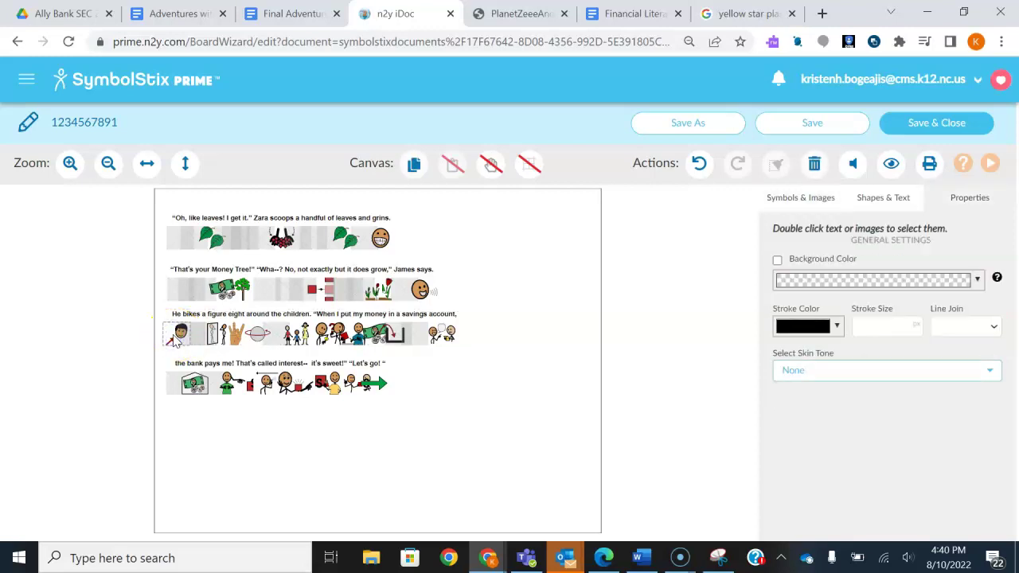
pyautogui.moveTo(305, 382); pyautogui.dragTo(307, 389)
pyautogui.press('Delete')
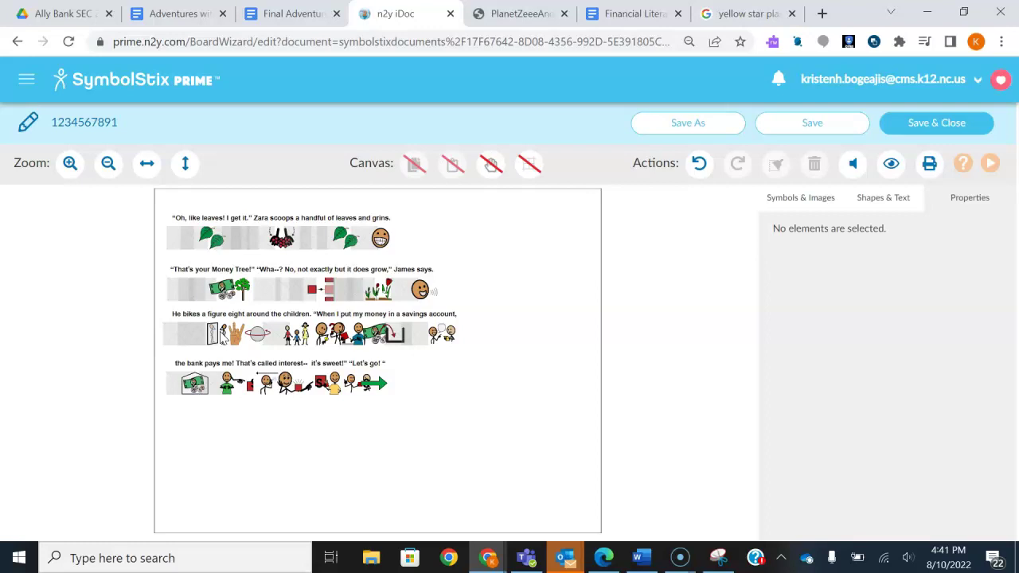
# Delete the hand and door symbols from the start of the third line
pyautogui.click(236, 337)
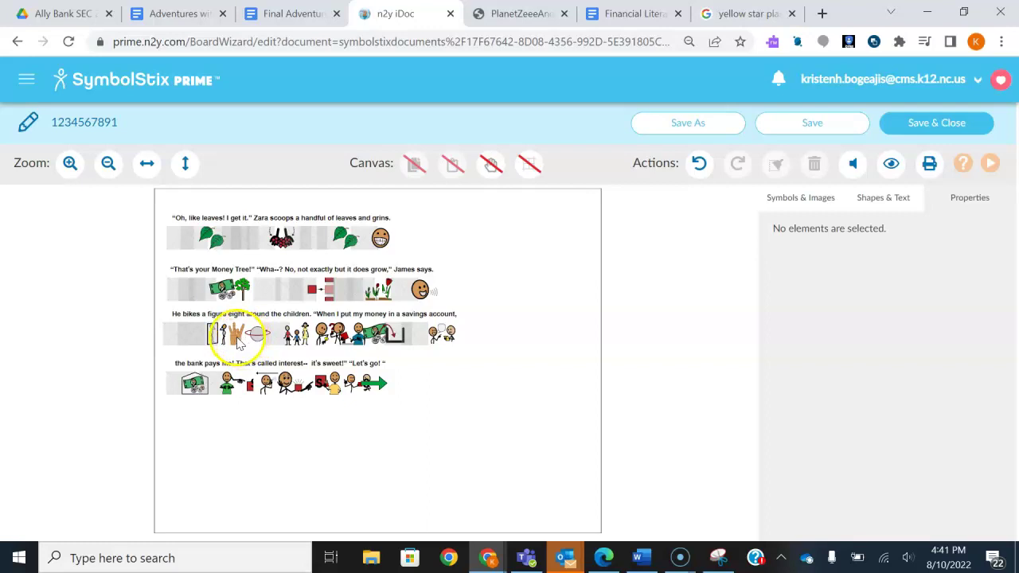
pyautogui.press('Delete')
pyautogui.click(212, 332)
pyautogui.click(257, 332)
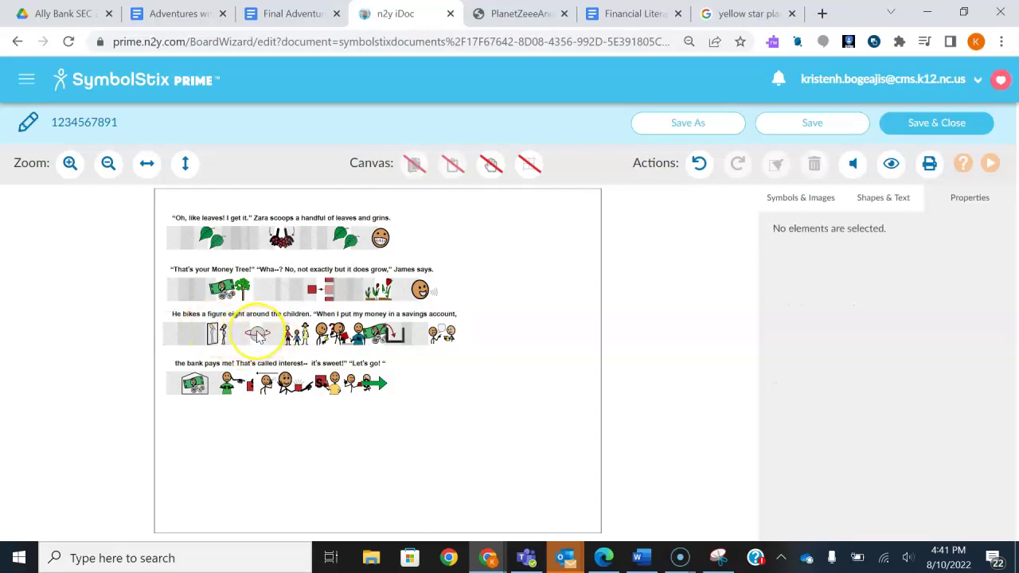
pyautogui.click(211, 333)
pyautogui.click(256, 334)
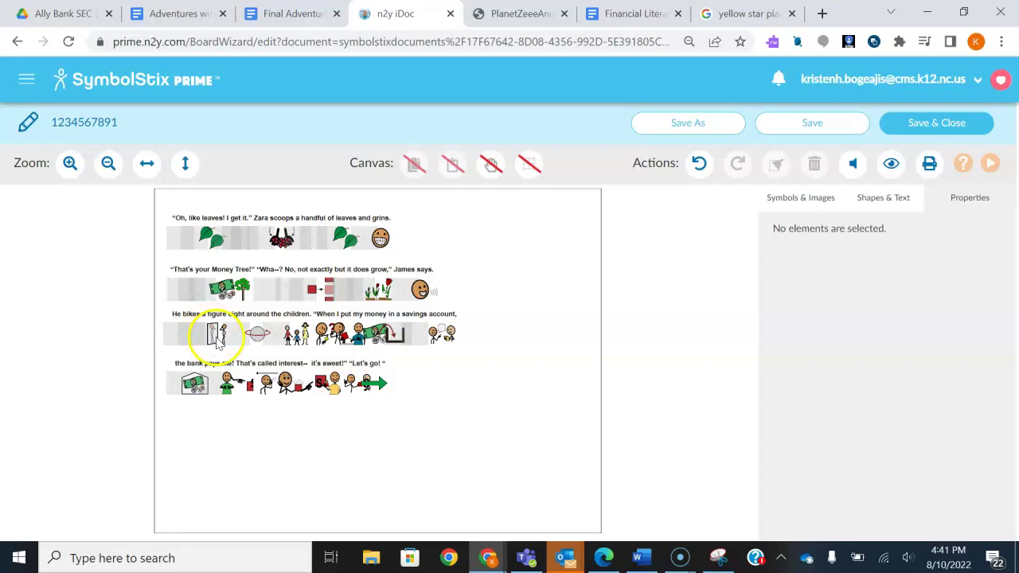
pyautogui.click(217, 335)
pyautogui.click(217, 335)
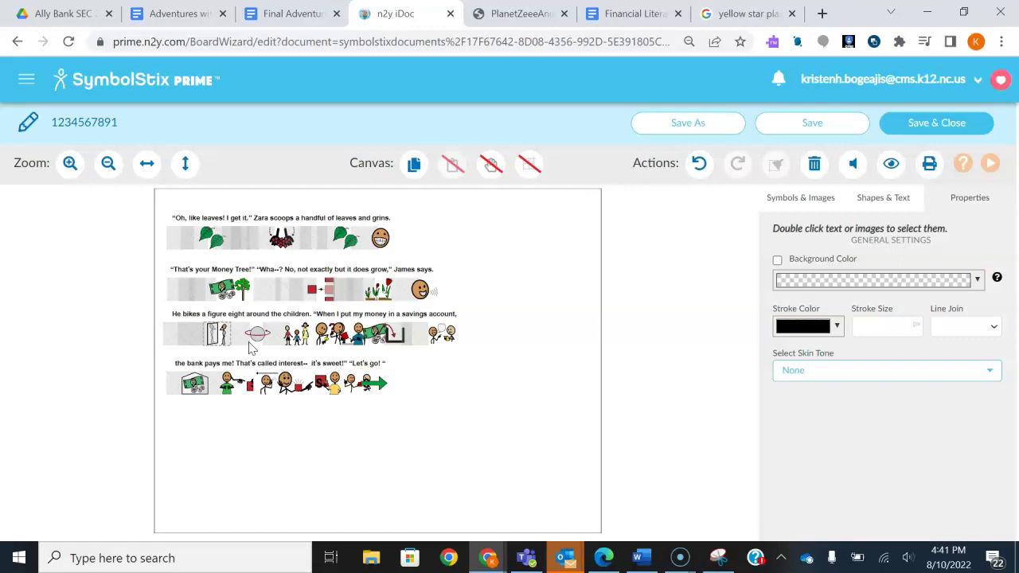
pyautogui.press('Delete')
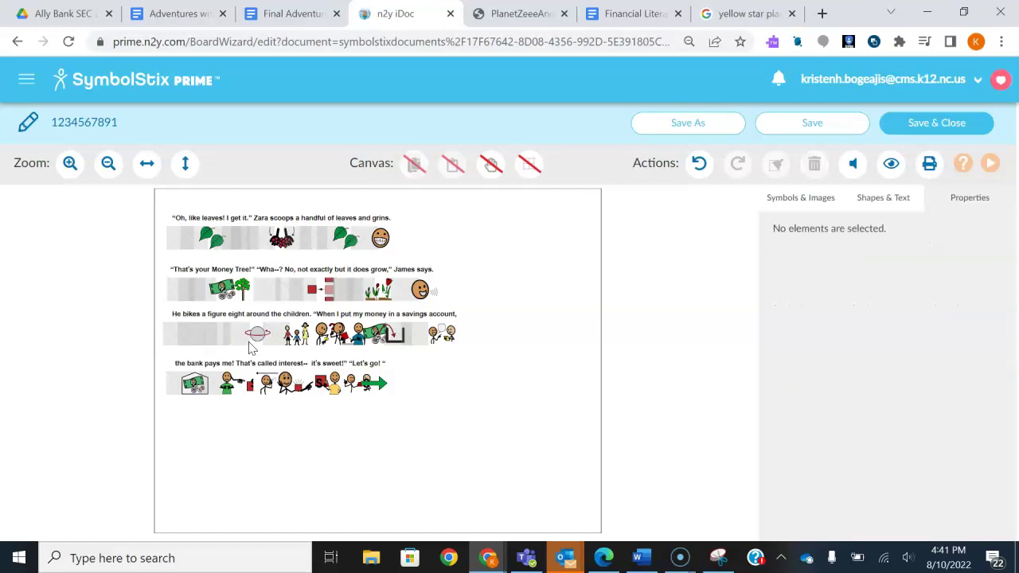
# Search 'fig' and place the figure-eight person symbol into line three
pyautogui.click(866, 209)
pyautogui.click(801, 198)
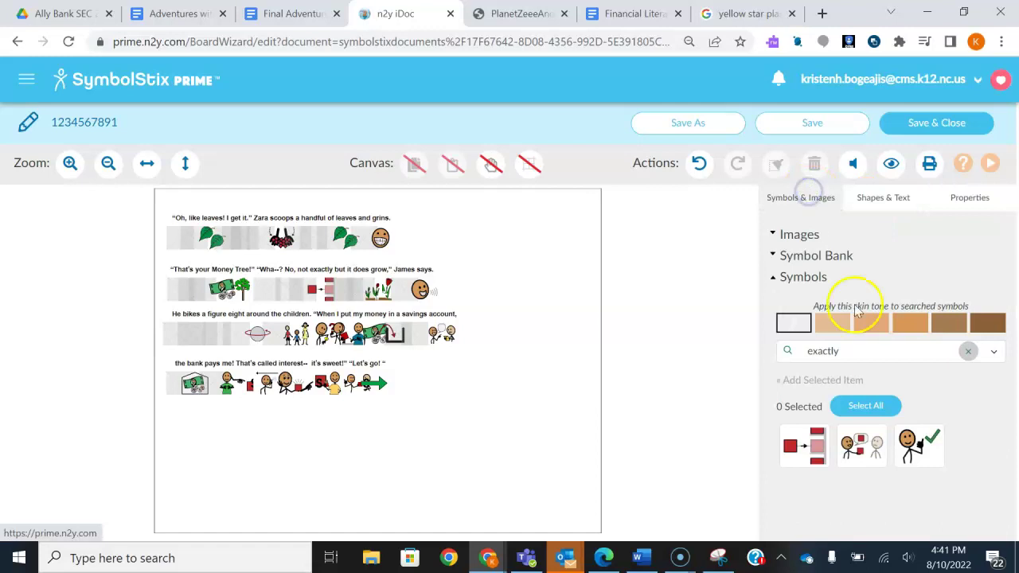
pyautogui.doubleClick(885, 346)
pyautogui.press('BackSpace')
pyautogui.write('figure eight')
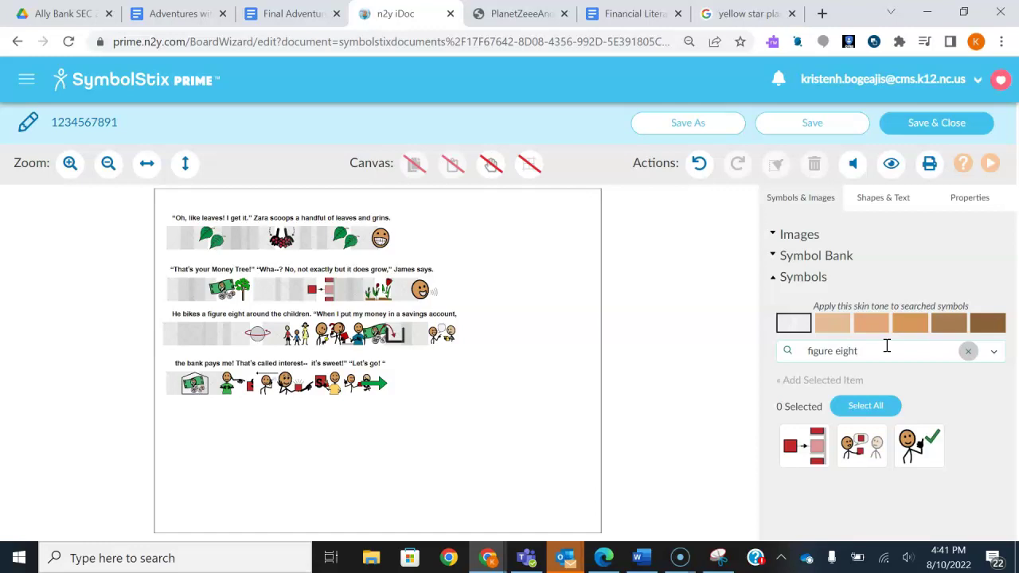
pyautogui.press('Return')
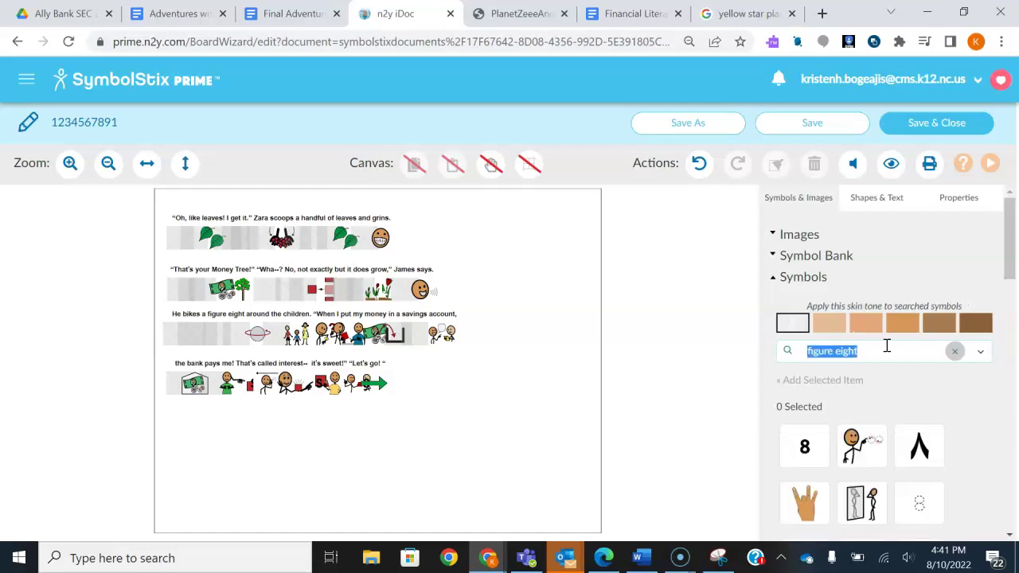
pyautogui.moveTo(861, 445); pyautogui.dragTo(229, 336)
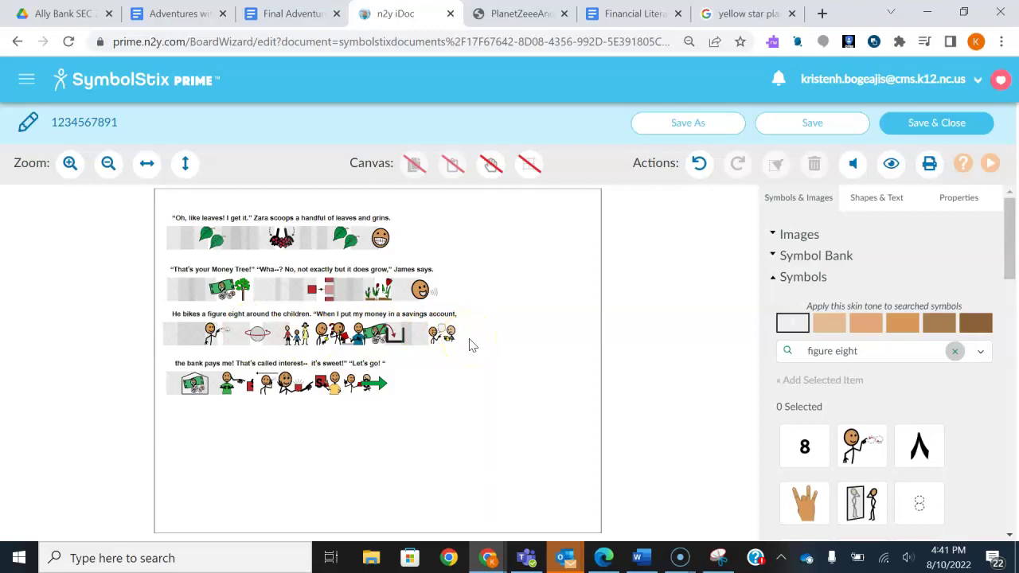
pyautogui.hotkey('ctrl', 'z')
pyautogui.moveTo(878, 441); pyautogui.dragTo(235, 342)
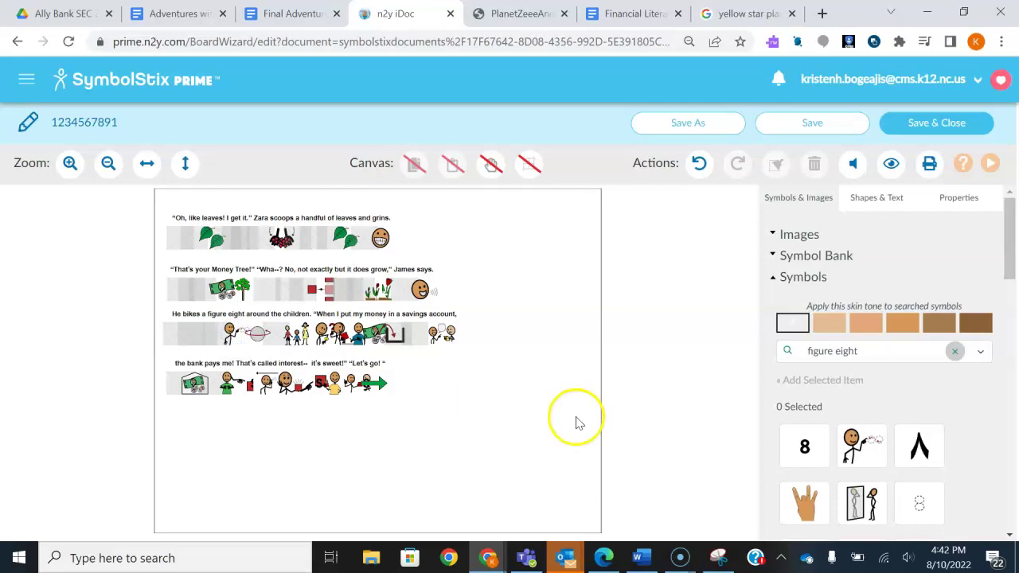
# Search 'bike' and place a bicycle symbol at the start of line three
pyautogui.press('BackSpace')
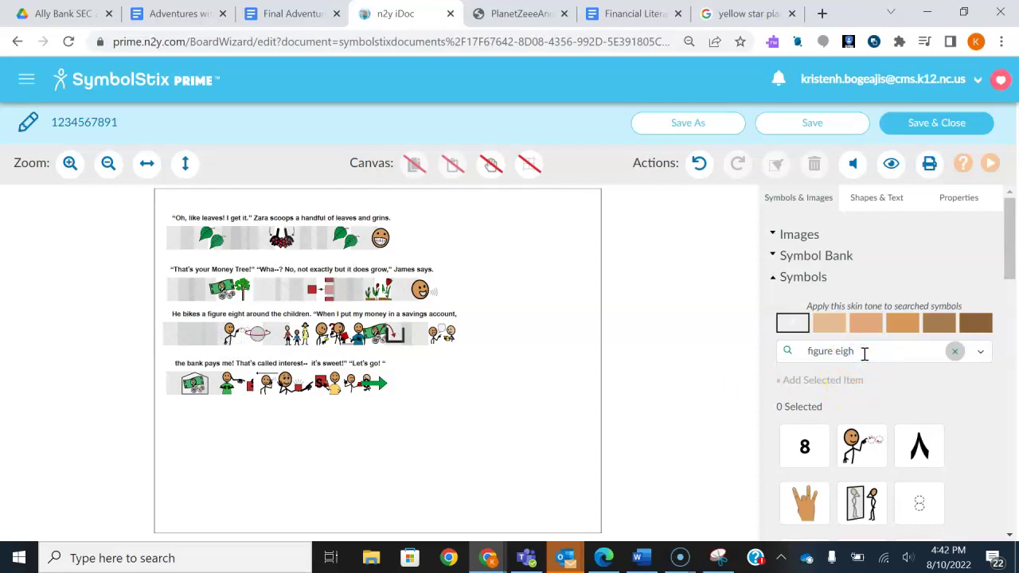
pyautogui.press('BackSpace')
pyautogui.press('BackSpace')
pyautogui.press('BackSpace')
pyautogui.press('BackSpace')
pyautogui.press('BackSpace')
pyautogui.write('bike')
pyautogui.press('Return')
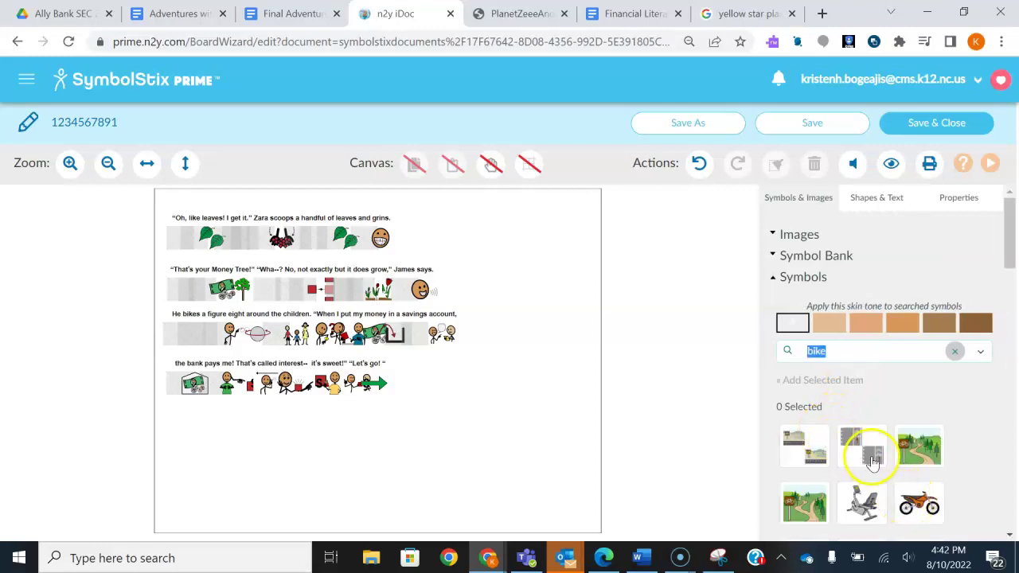
pyautogui.scroll(-2, 872, 458)
pyautogui.moveTo(864, 479); pyautogui.dragTo(168, 330)
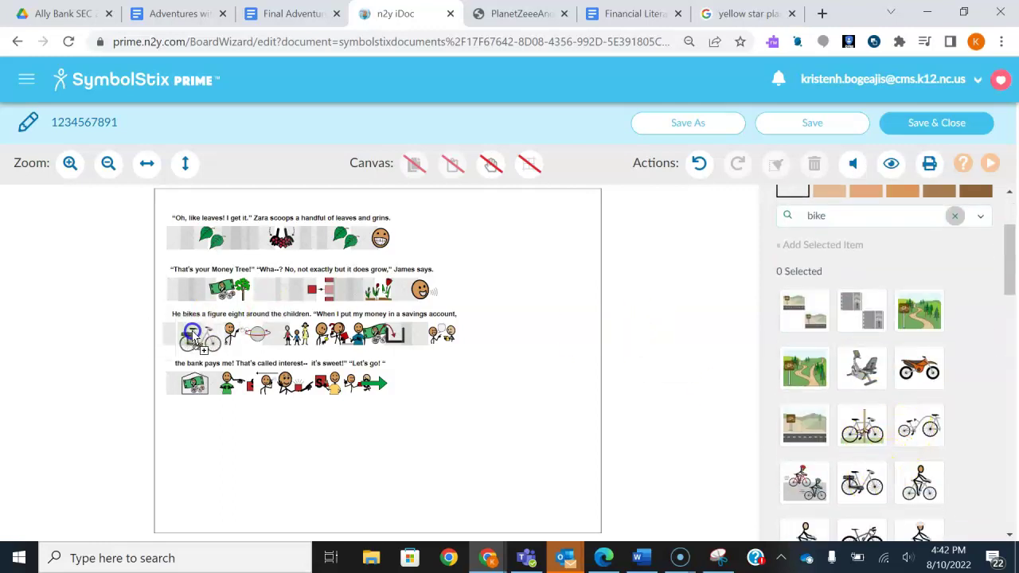
# Click through the symbols at the start of line three's savings-account half
pyautogui.click(318, 341)
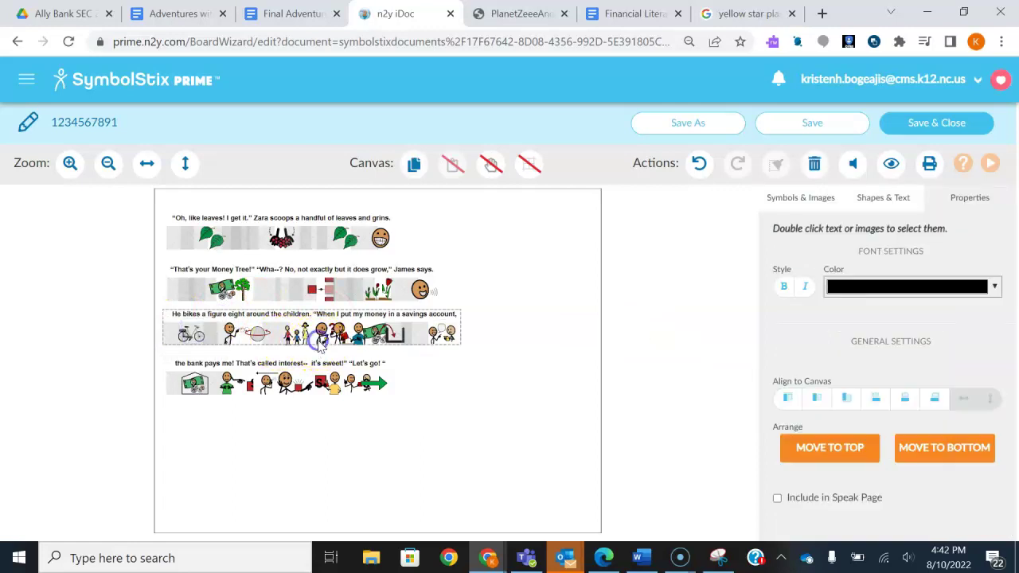
pyautogui.click(320, 341)
pyautogui.doubleClick(341, 334)
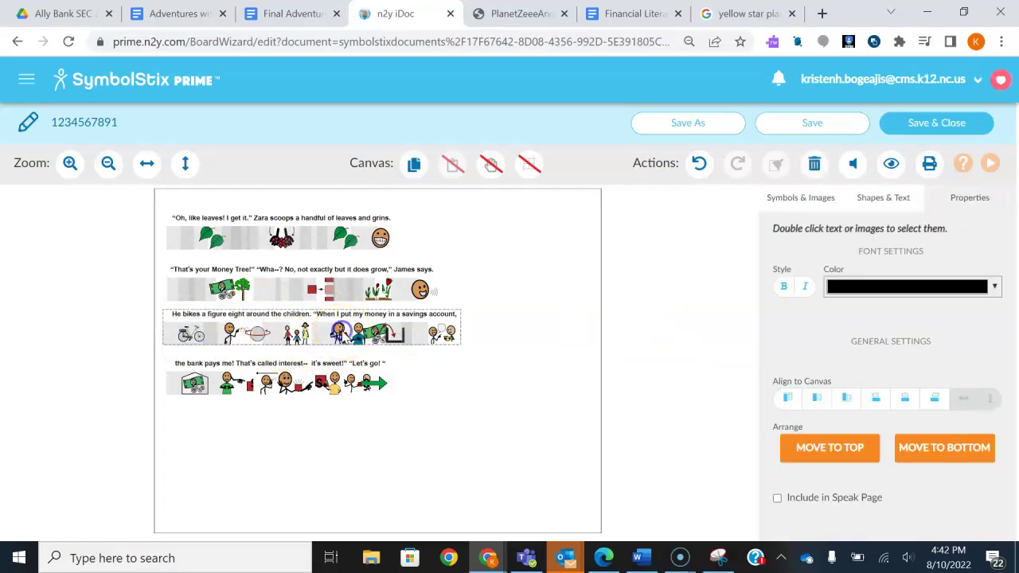
pyautogui.click(342, 334)
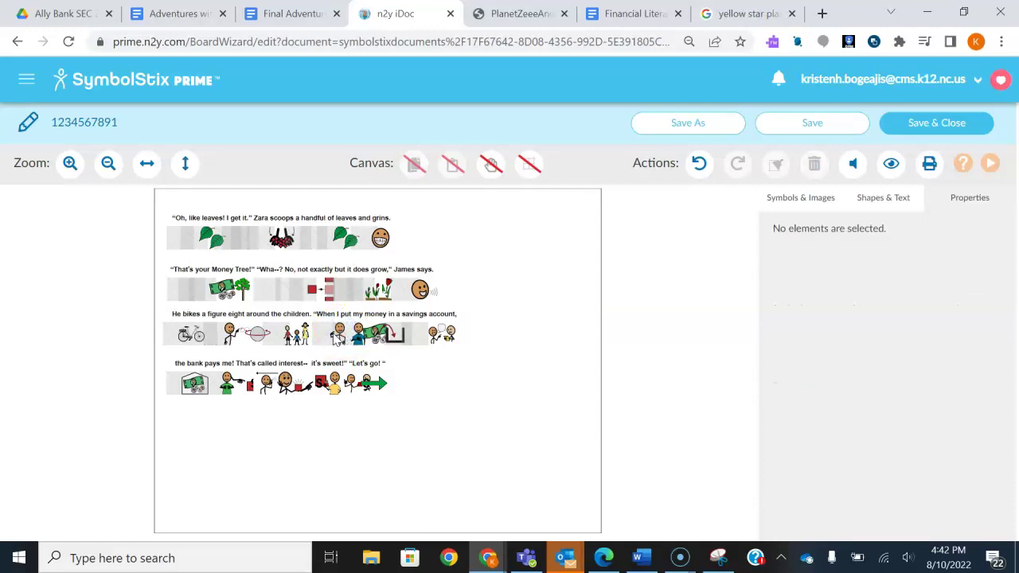
pyautogui.click(338, 337)
pyautogui.doubleClick(337, 337)
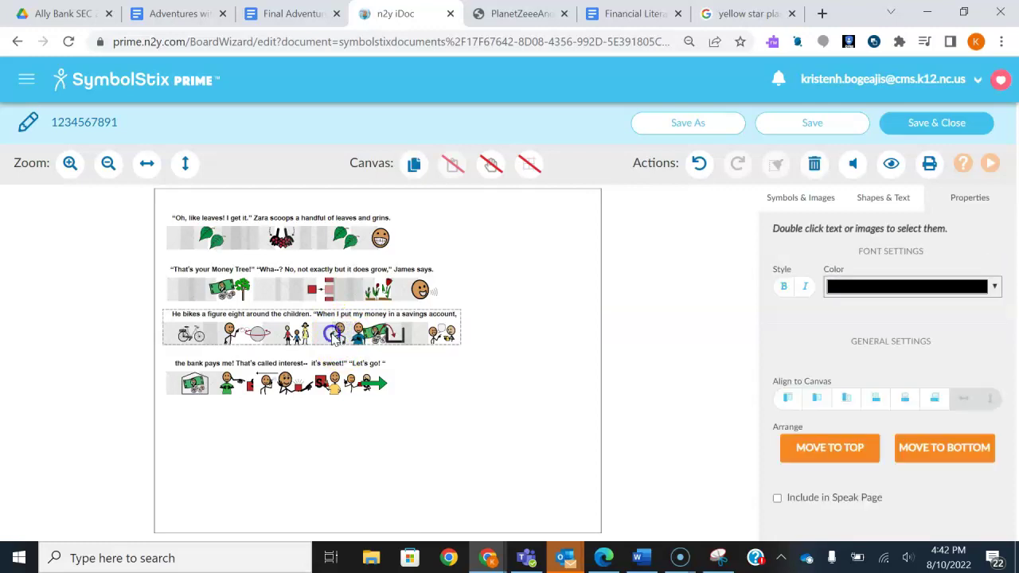
pyautogui.click(338, 337)
pyautogui.click(338, 340)
pyautogui.click(364, 335)
pyautogui.click(374, 337)
# Select the symbols further along line three, including the money symbol
pyautogui.click(397, 340)
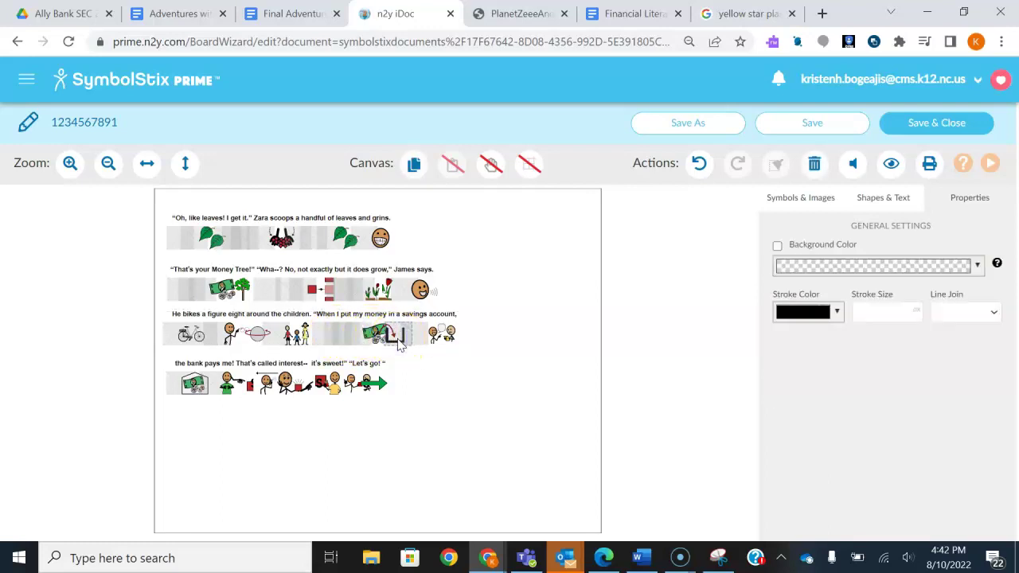
pyautogui.click(399, 342)
pyautogui.click(390, 344)
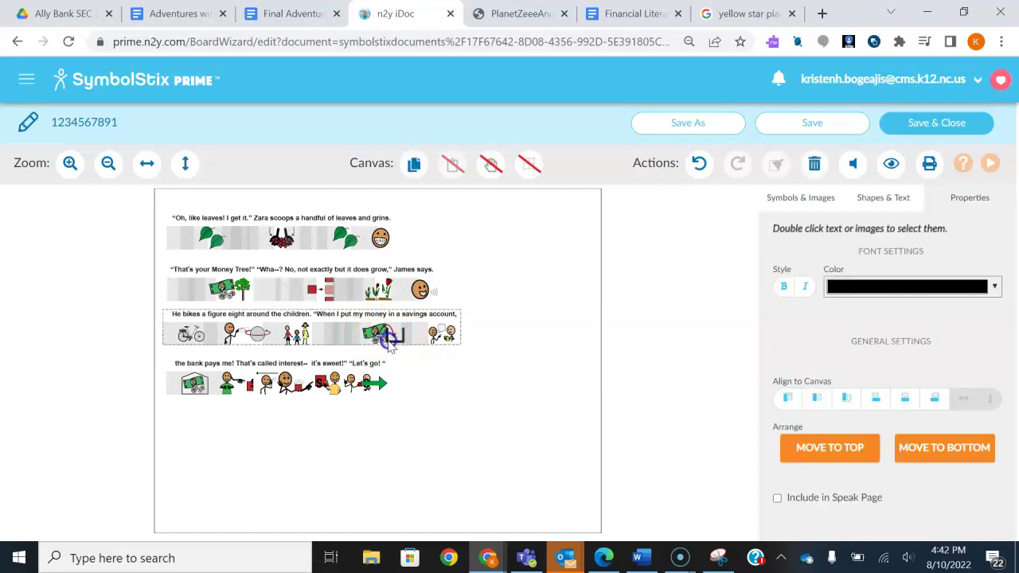
pyautogui.click(389, 344)
pyautogui.click(390, 345)
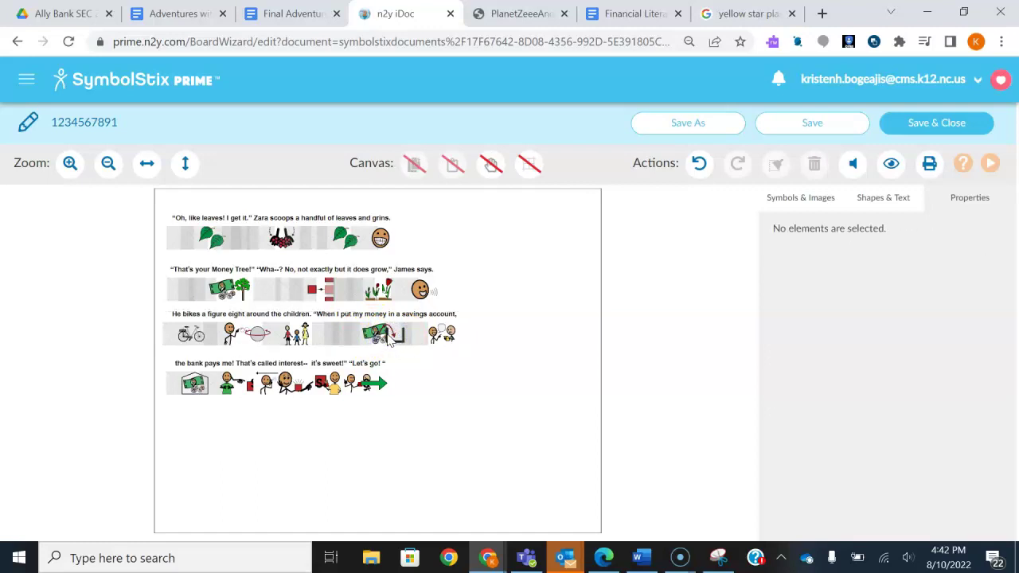
pyautogui.click(387, 338)
pyautogui.click(388, 339)
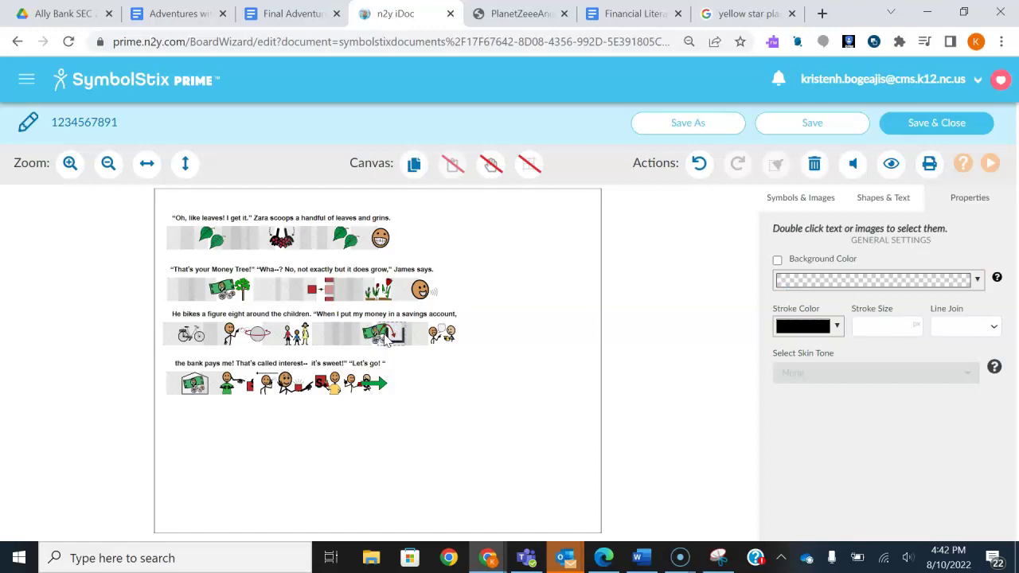
# Delete the people symbol ending line three, leaving the money symbol last
pyautogui.click(516, 369)
pyautogui.click(516, 372)
pyautogui.click(441, 335)
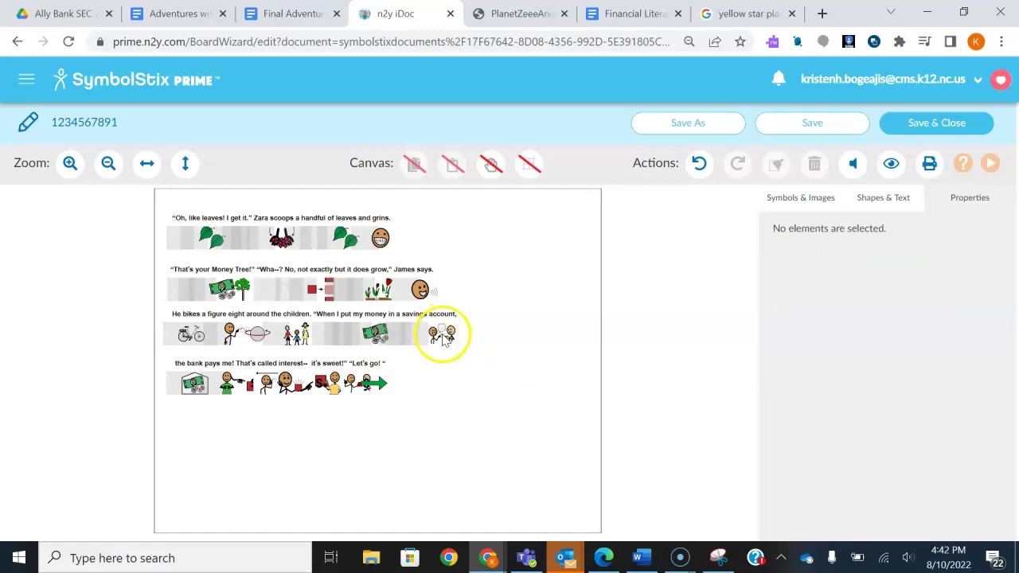
pyautogui.press('Delete')
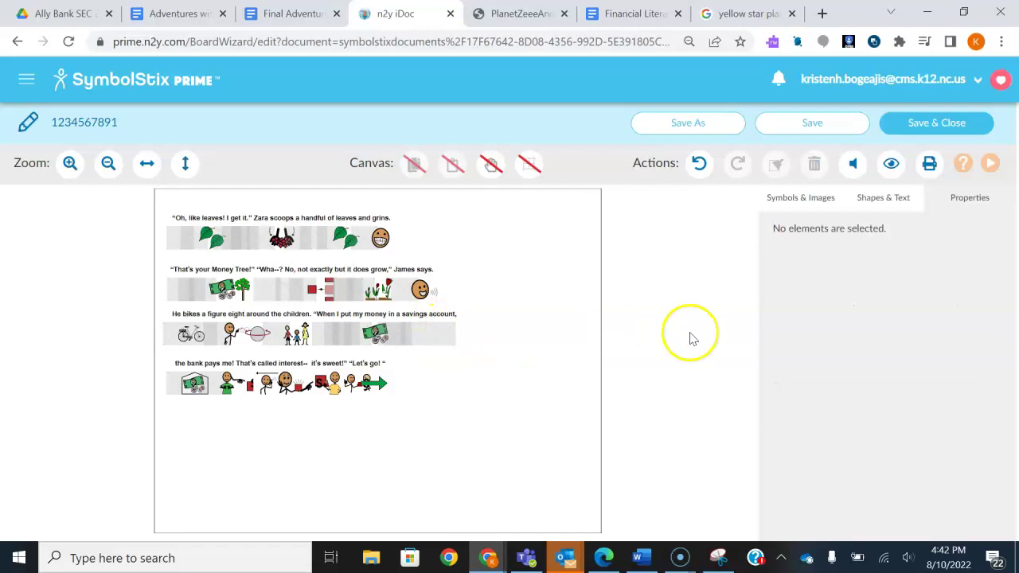
pyautogui.click(828, 199)
# Search Symbols for 'savings' and drag the piggy-bank symbol to the end of the savings-account line
pyautogui.click(839, 356)
pyautogui.press('BackSpace')
pyautogui.press('BackSpace')
pyautogui.press('BackSpace')
pyautogui.press('BackSpace')
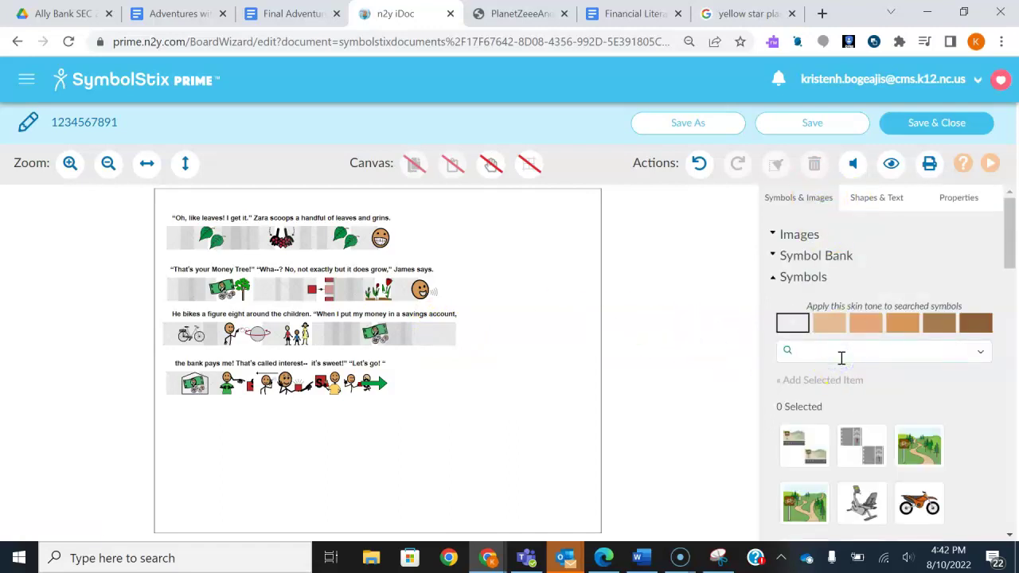
pyautogui.write('saving')
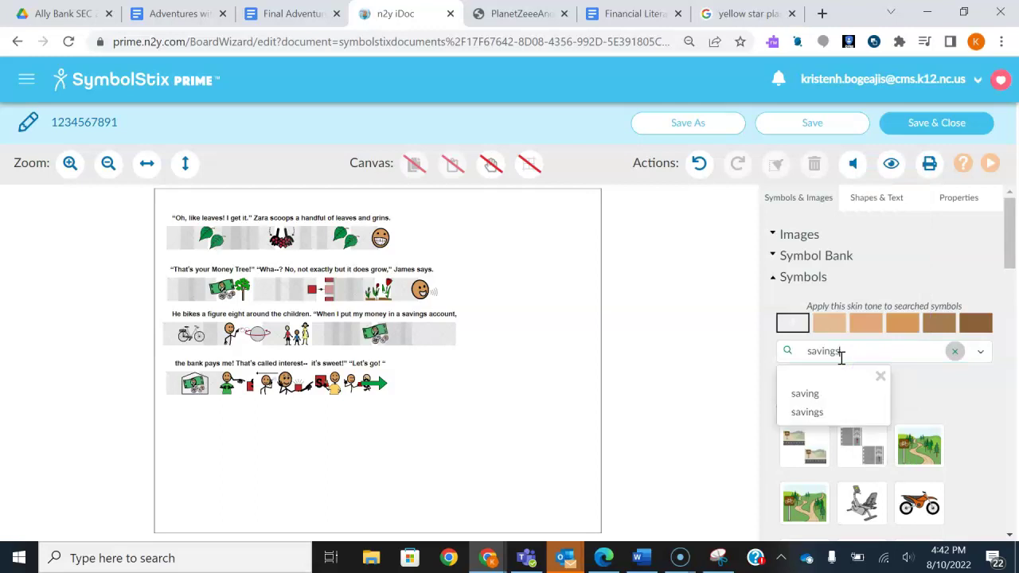
pyautogui.write('s')
pyautogui.press('Return')
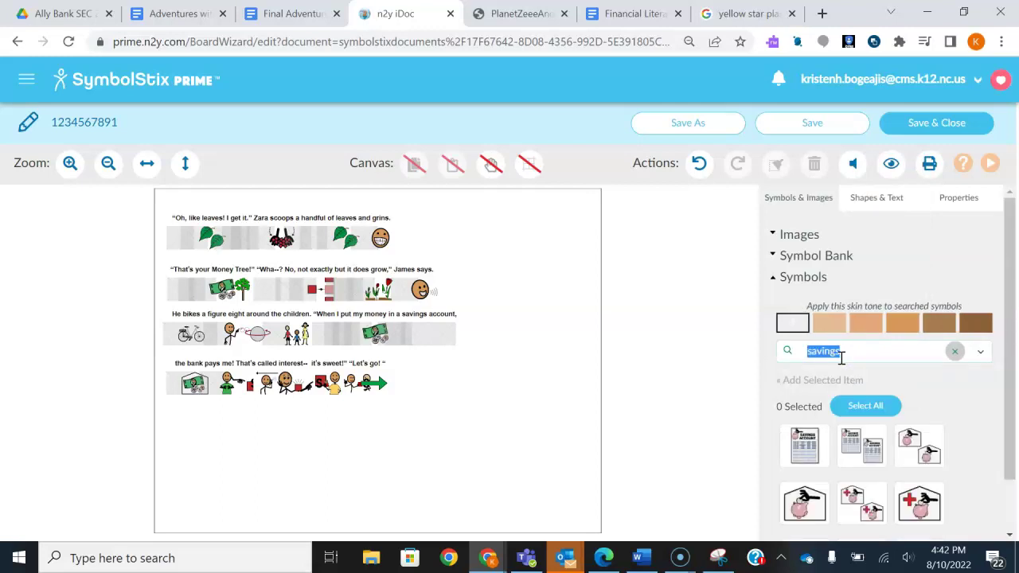
pyautogui.click(934, 393)
pyautogui.scroll(-1, 927, 393)
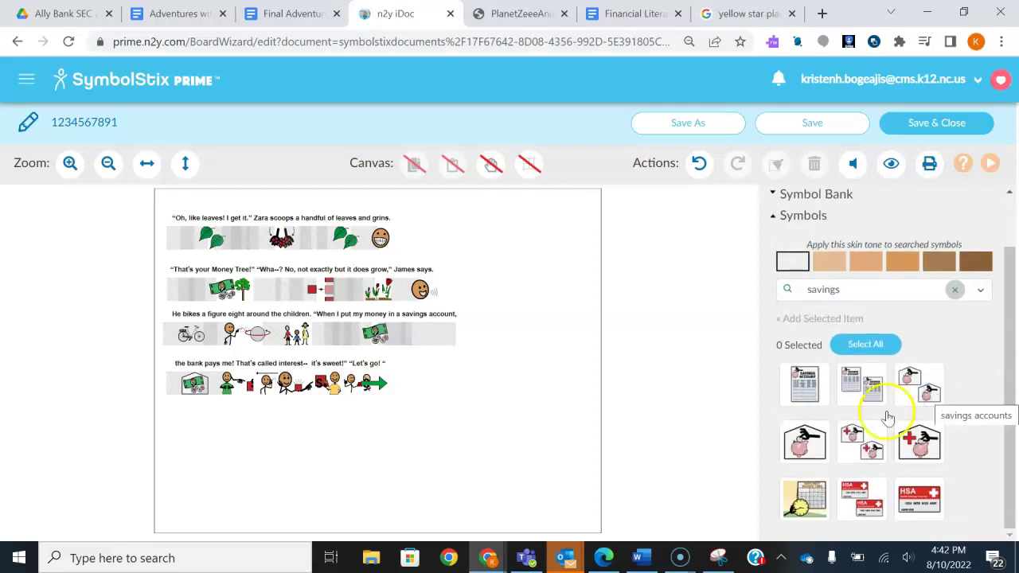
pyautogui.moveTo(800, 432); pyautogui.dragTo(430, 331)
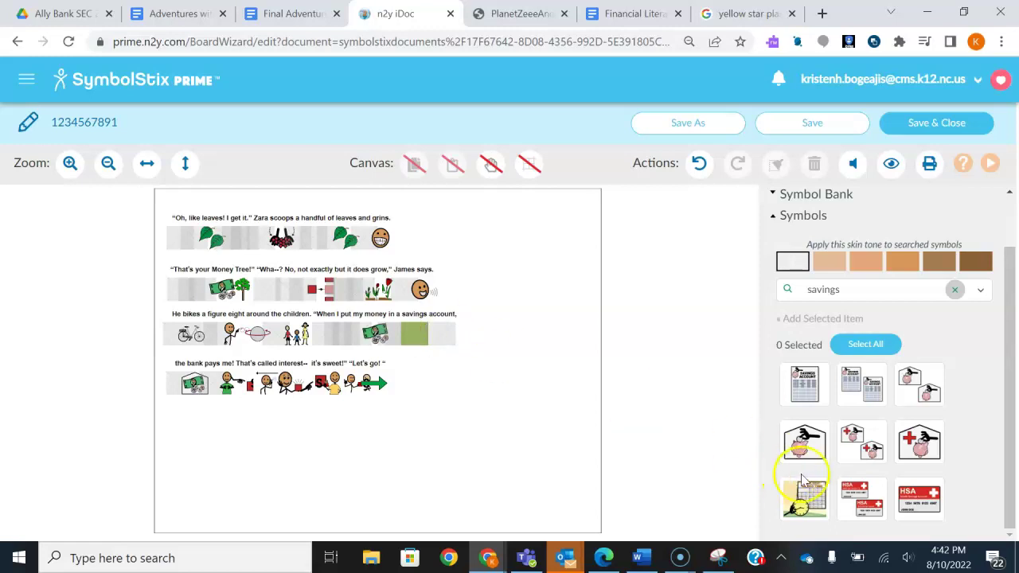
pyautogui.moveTo(803, 436); pyautogui.dragTo(442, 323)
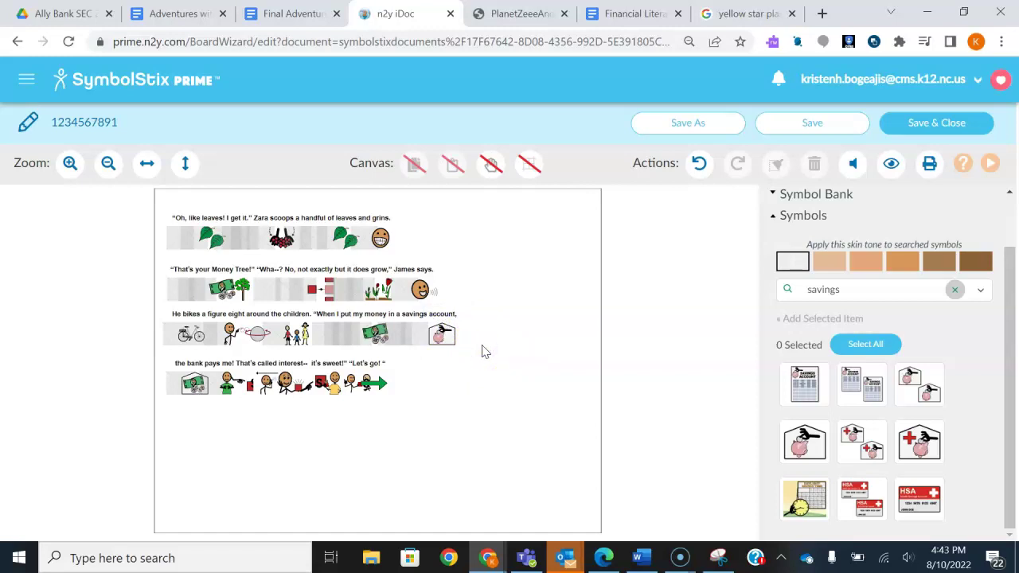
# Move the hand symbol out of its slot and select the neighbouring symbols on the last line
pyautogui.click(225, 396)
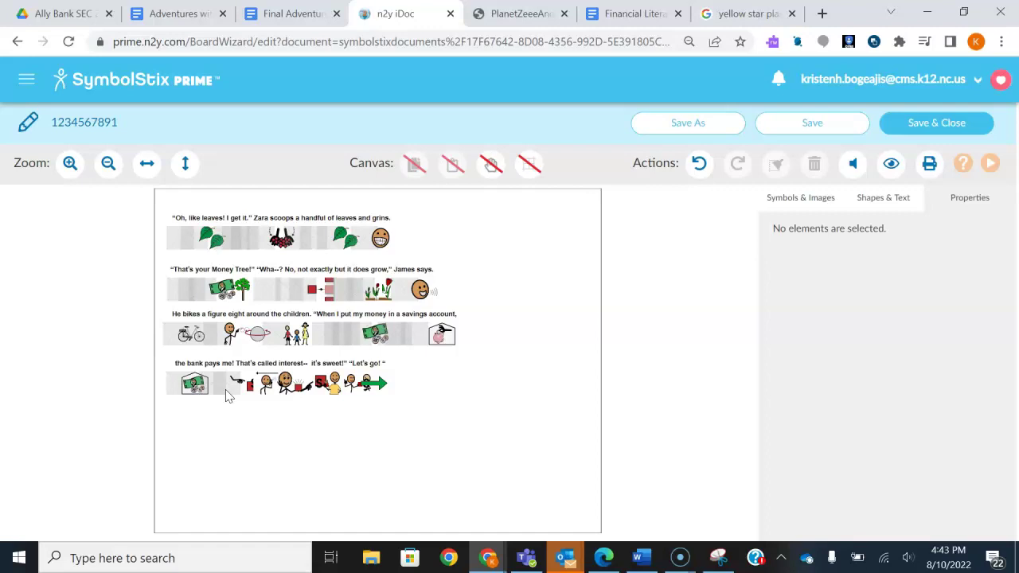
pyautogui.click(231, 395)
pyautogui.moveTo(239, 387); pyautogui.dragTo(270, 396)
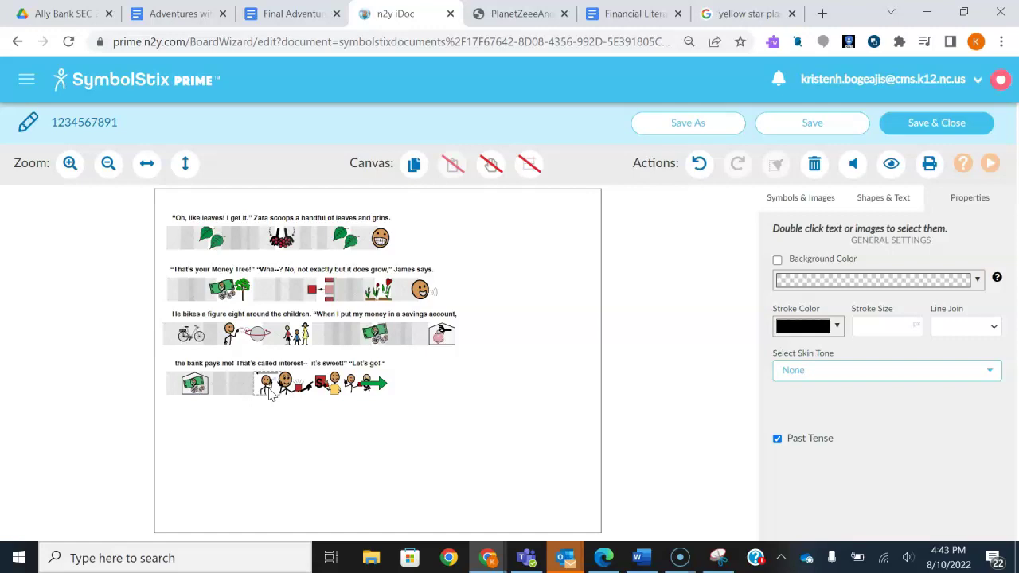
pyautogui.click(271, 395)
pyautogui.doubleClick(277, 387)
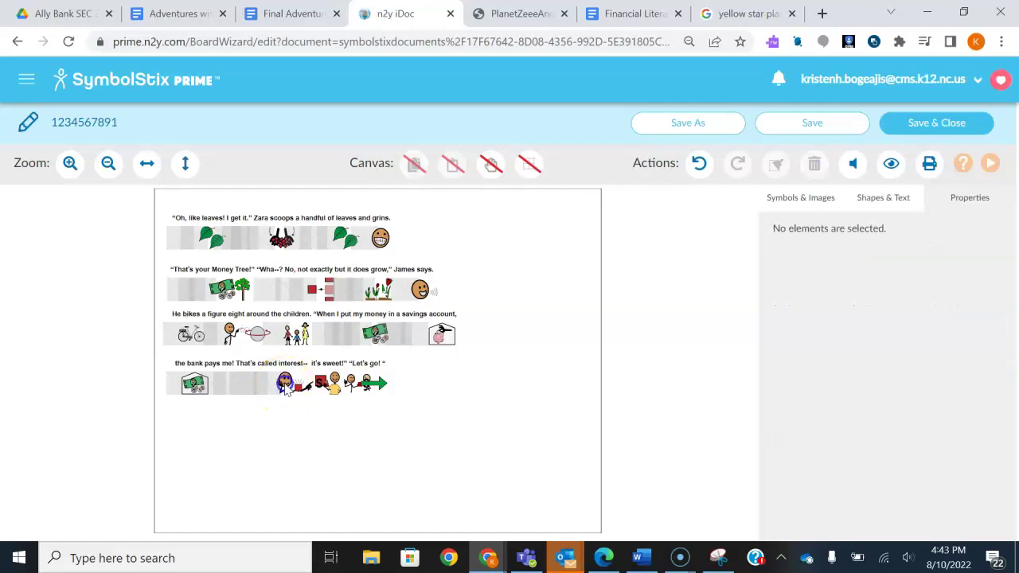
pyautogui.click(285, 388)
pyautogui.doubleClick(307, 387)
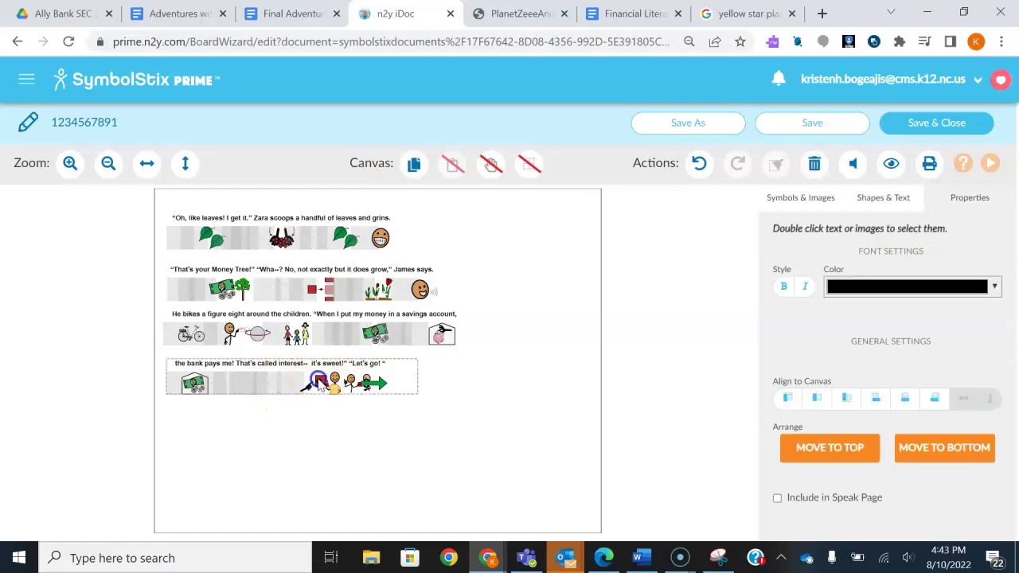
pyautogui.click(319, 386)
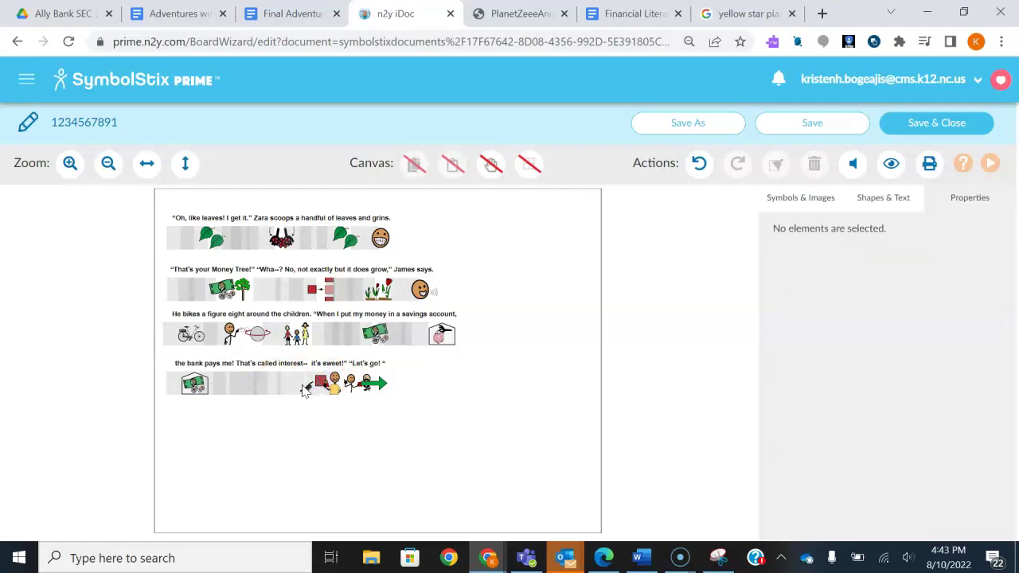
pyautogui.doubleClick(306, 396)
pyautogui.click(303, 389)
pyautogui.moveTo(303, 388); pyautogui.dragTo(342, 387)
# Delete the red and stick-figure symbols from the last line, undoing an accidental row deletion
pyautogui.doubleClick(342, 388)
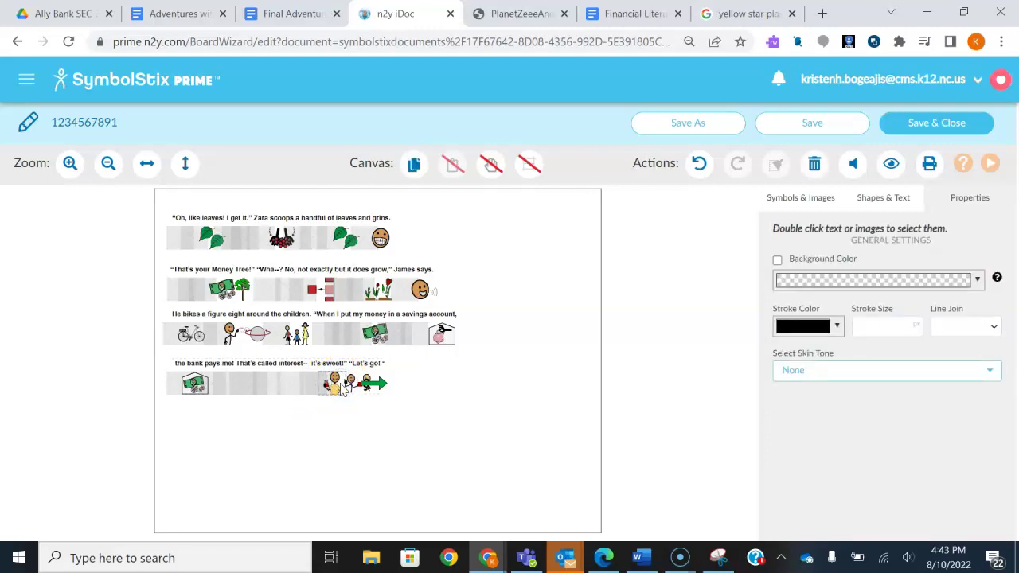
pyautogui.press('Delete')
pyautogui.click(364, 387)
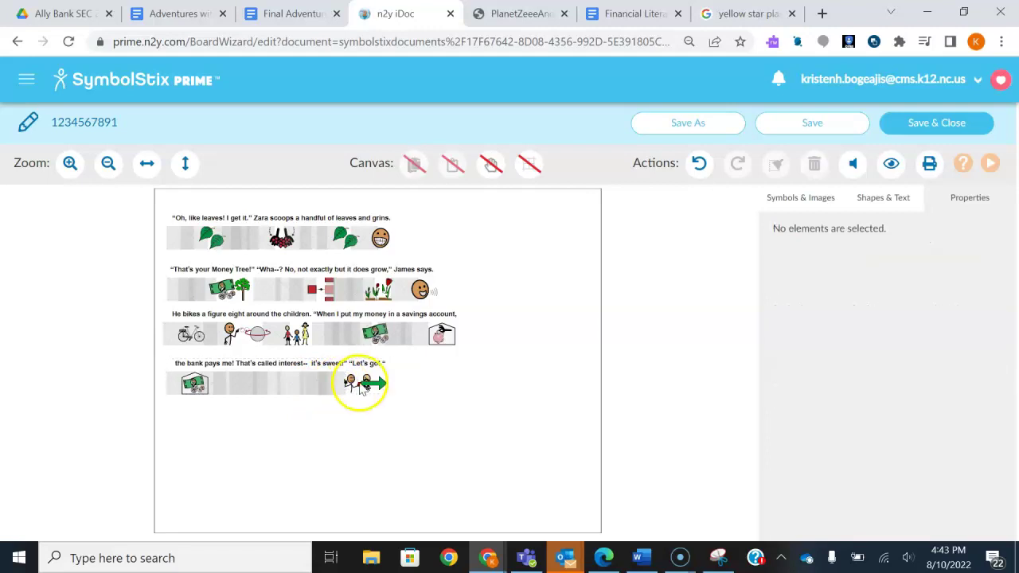
pyautogui.click(353, 383)
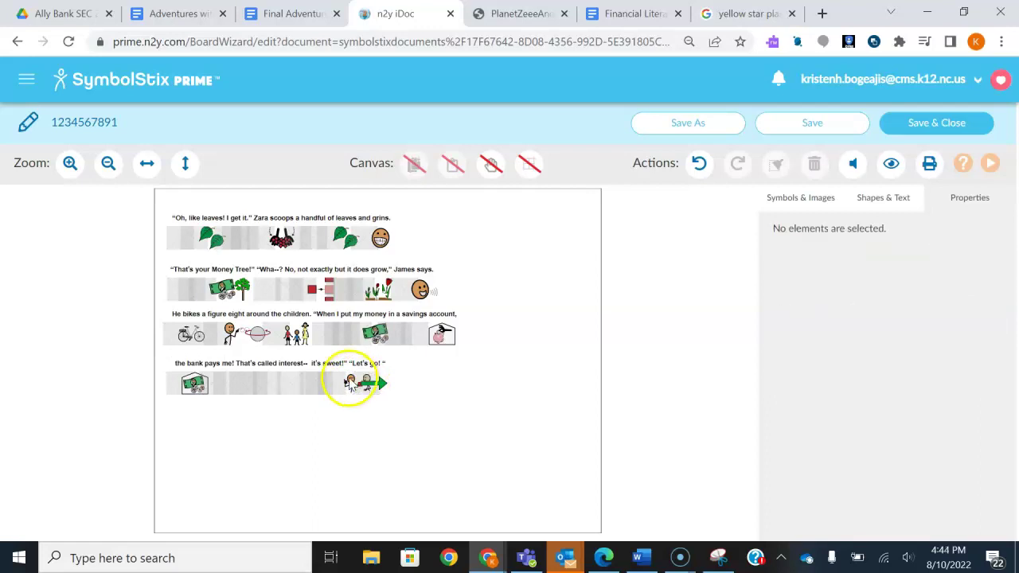
pyautogui.press('Delete')
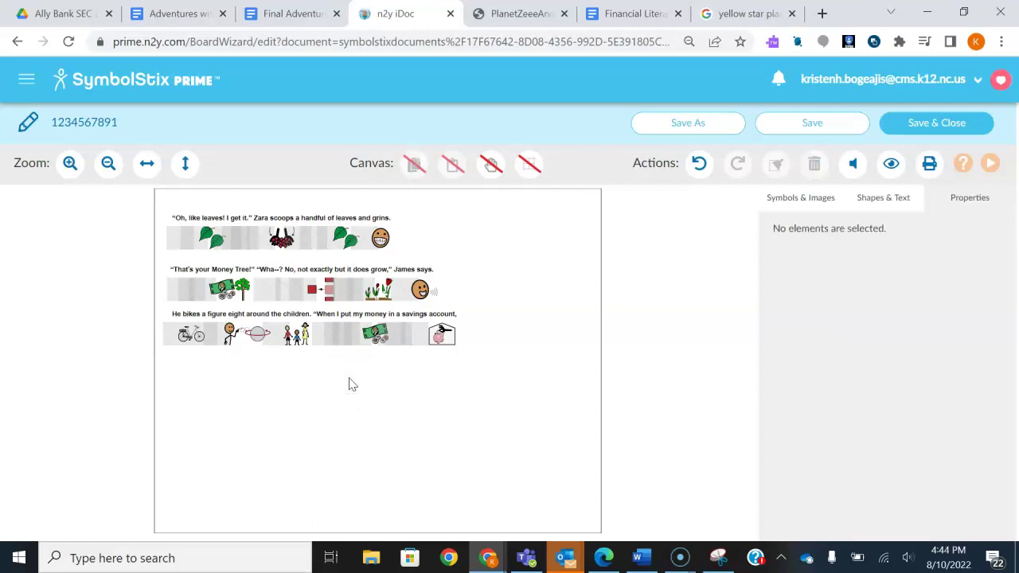
pyautogui.hotkey('ctrl', 'z')
pyautogui.click(352, 388)
pyautogui.doubleClick(352, 387)
pyautogui.press('Delete')
# Delete the green arrow and $ symbols from the last line
pyautogui.click(366, 386)
pyautogui.doubleClick(374, 387)
pyautogui.press('Delete')
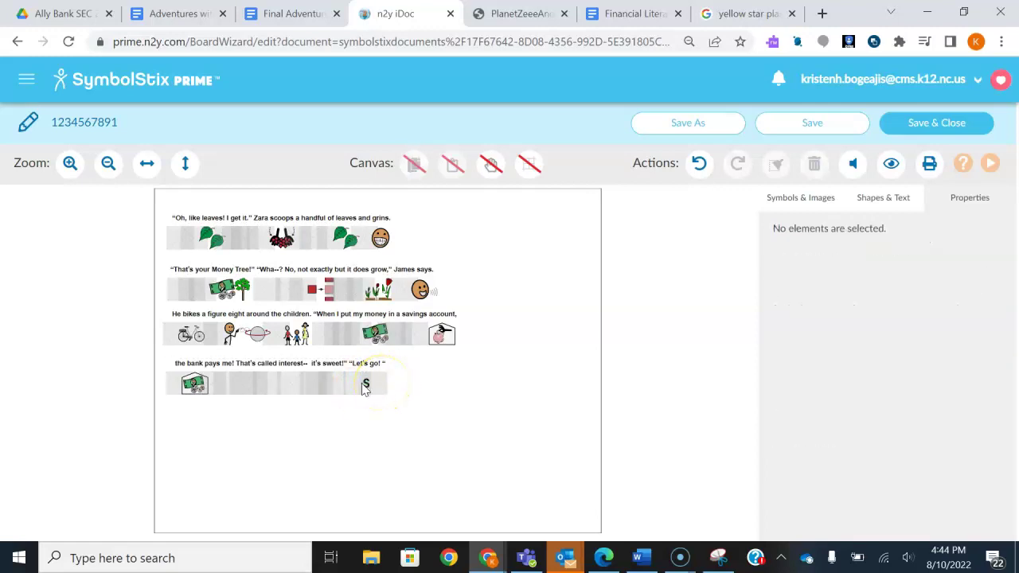
pyautogui.click(364, 388)
pyautogui.click(365, 387)
pyautogui.click(363, 387)
pyautogui.click(362, 388)
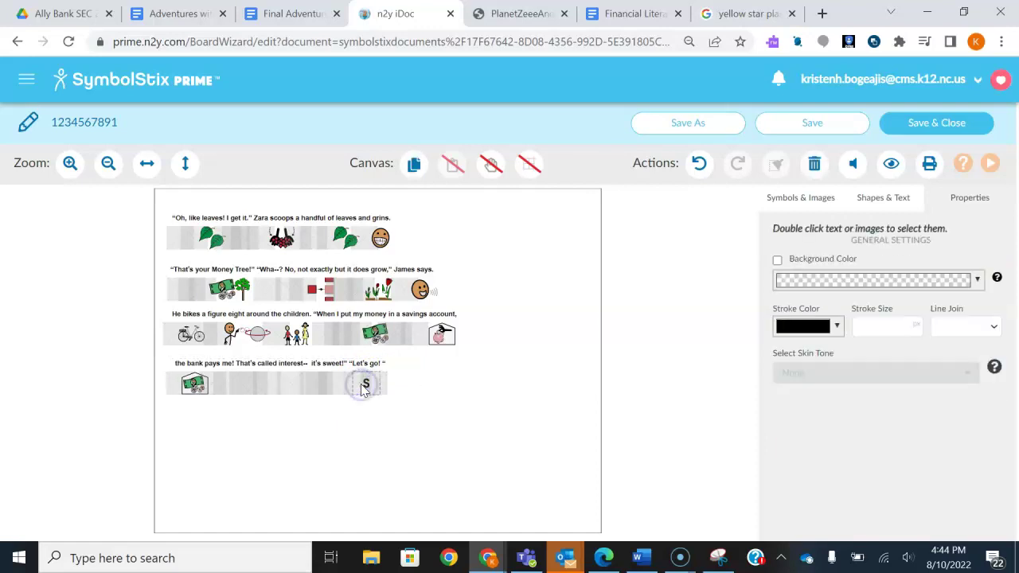
pyautogui.press('Delete')
pyautogui.click(456, 414)
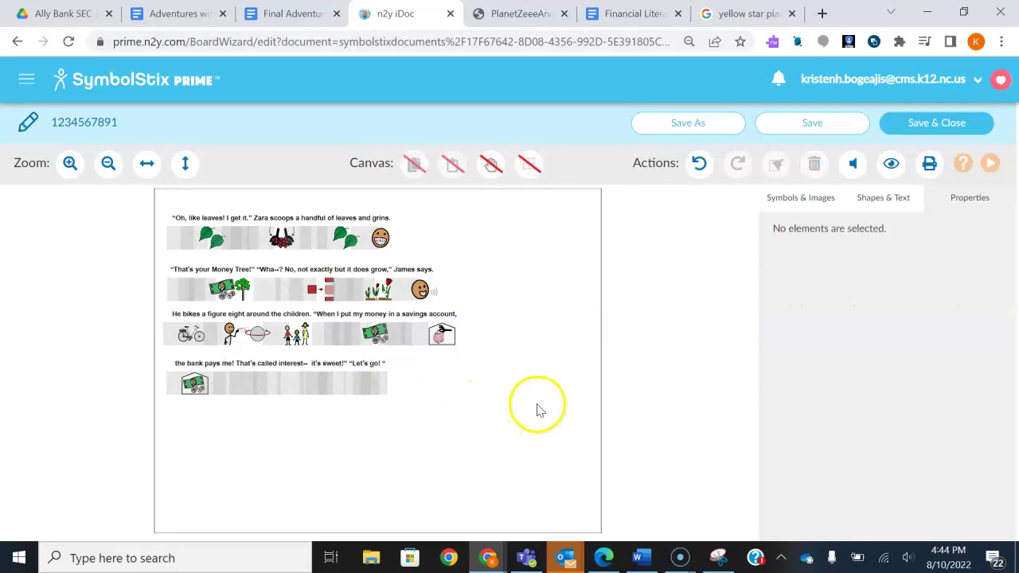
# Search Symbols for 'interest' and place the rising-percent symbol after 'interest--'
pyautogui.click(826, 199)
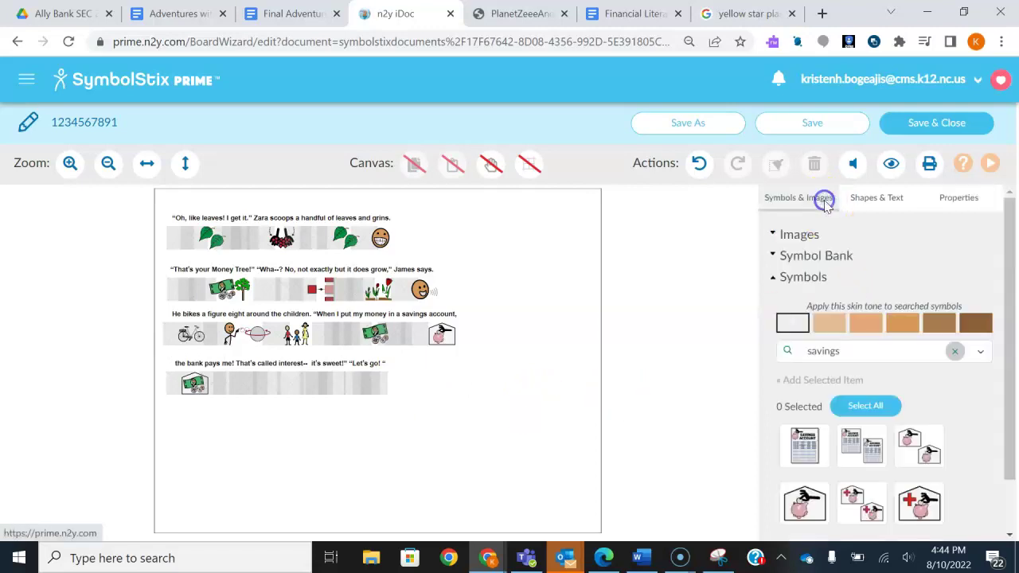
pyautogui.click(857, 350)
pyautogui.doubleClick(859, 350)
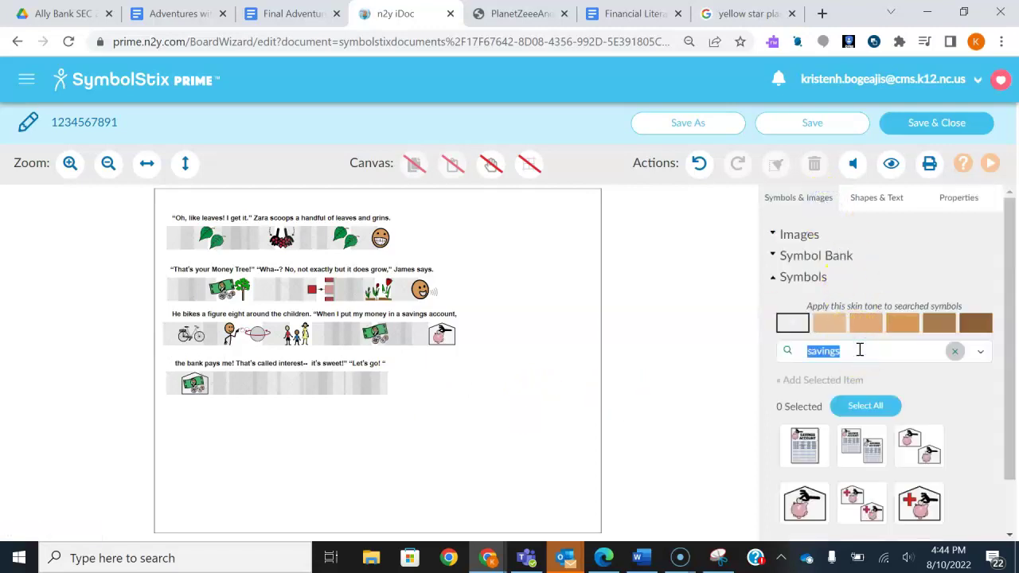
pyautogui.write('interest')
pyautogui.press('Return')
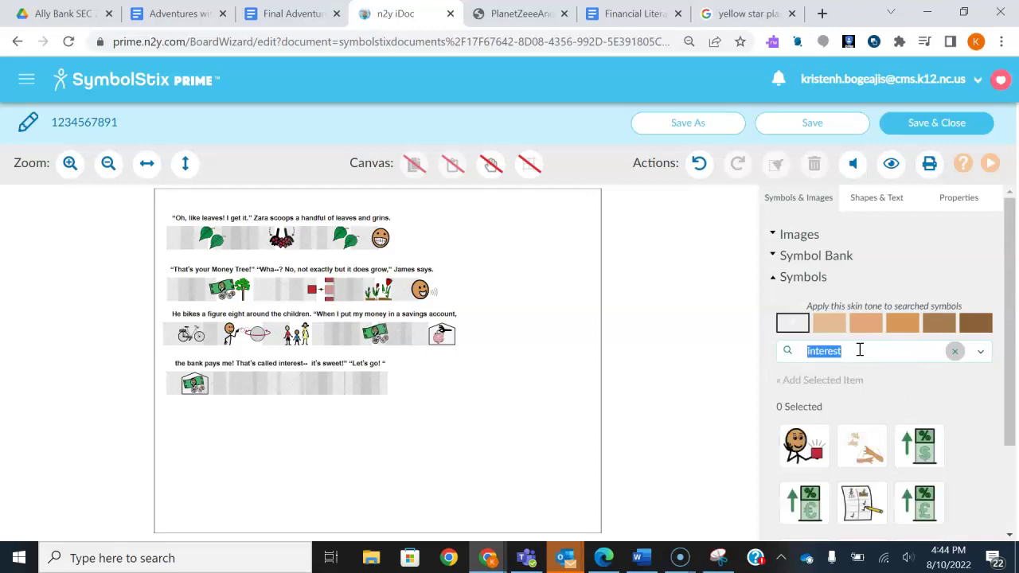
pyautogui.scroll(-1, 853, 410)
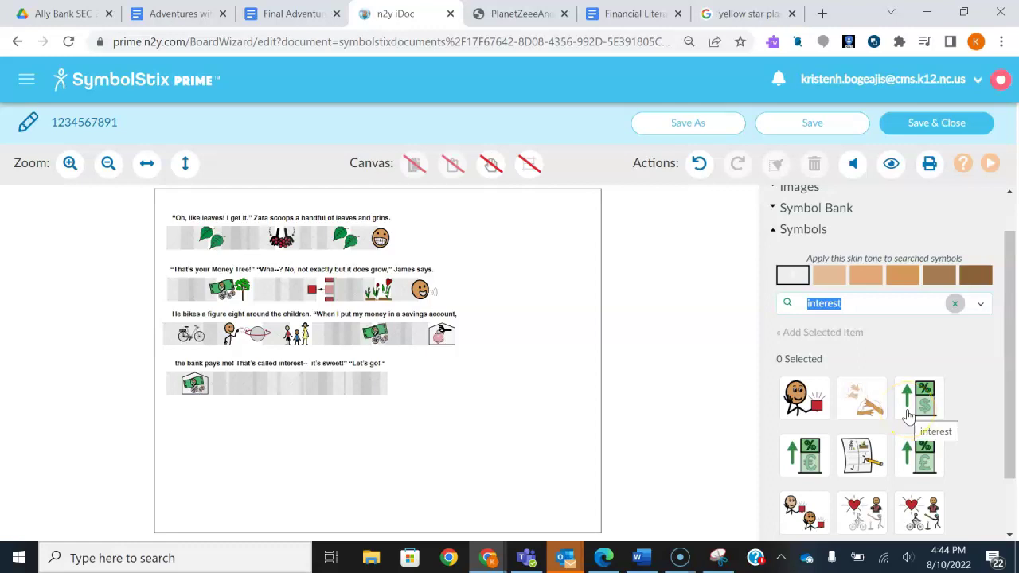
pyautogui.scroll(-1, 908, 413)
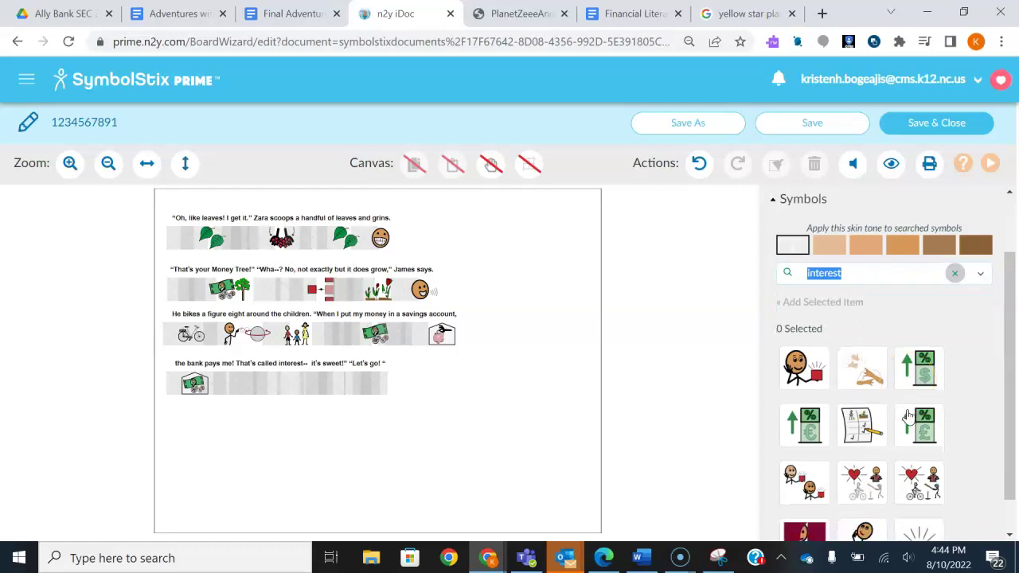
pyautogui.scroll(1, 908, 414)
pyautogui.moveTo(919, 371); pyautogui.dragTo(293, 384)
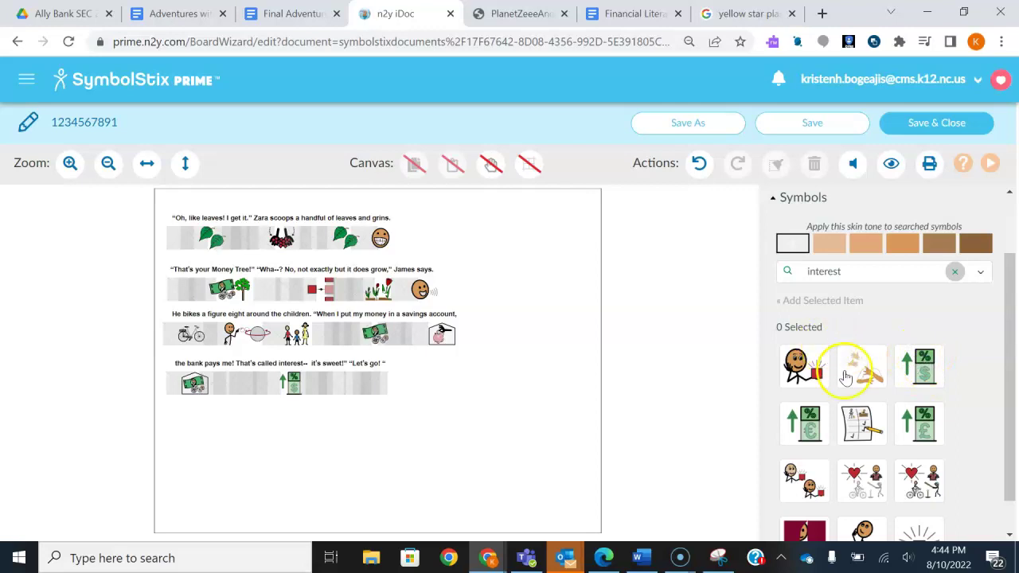
pyautogui.scroll(-1, 873, 376)
pyautogui.scroll(1, 874, 374)
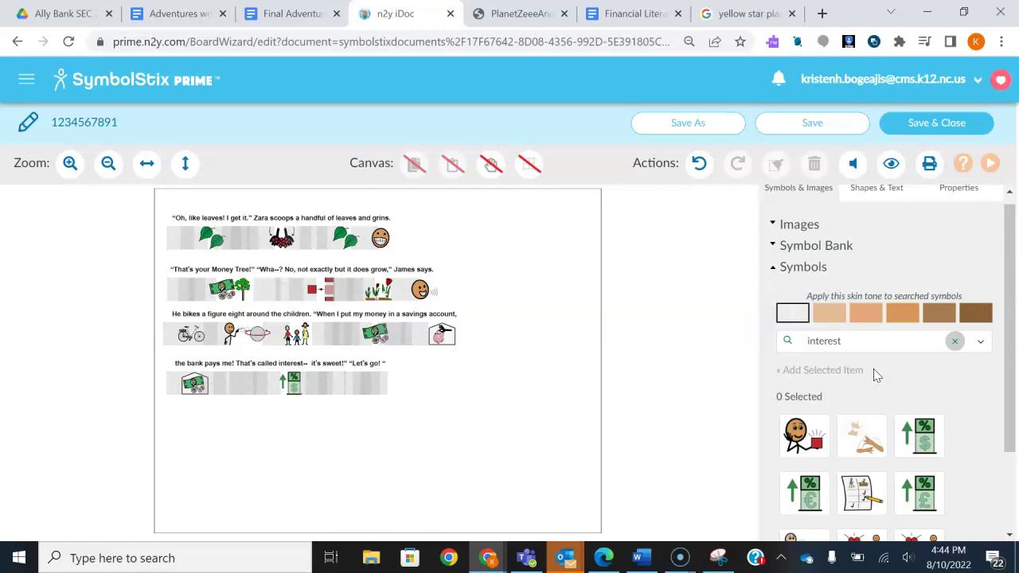
# Search Symbols for 'awesome' and drag the cheering figure above "it's sweet!" on the last line
pyautogui.doubleClick(860, 332)
pyautogui.click(860, 334)
pyautogui.press('BackSpace')
pyautogui.press('BackSpace')
pyautogui.press('BackSpace')
pyautogui.press('BackSpace')
pyautogui.press('BackSpace')
pyautogui.press('BackSpace')
pyautogui.press('BackSpace')
pyautogui.press('BackSpace')
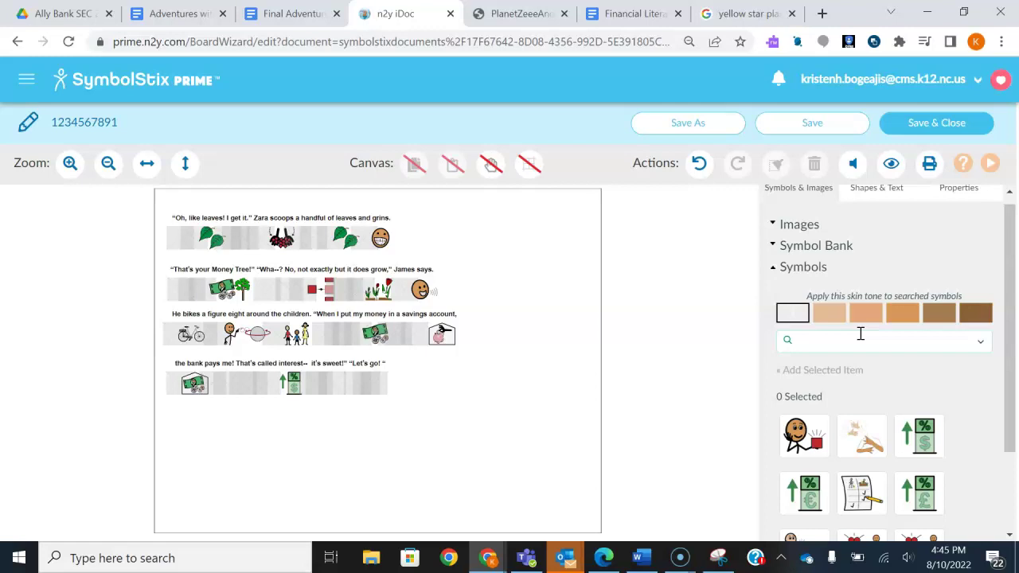
pyautogui.write('swee')
pyautogui.press('Escape')
pyautogui.write('awesome')
pyautogui.press('Return')
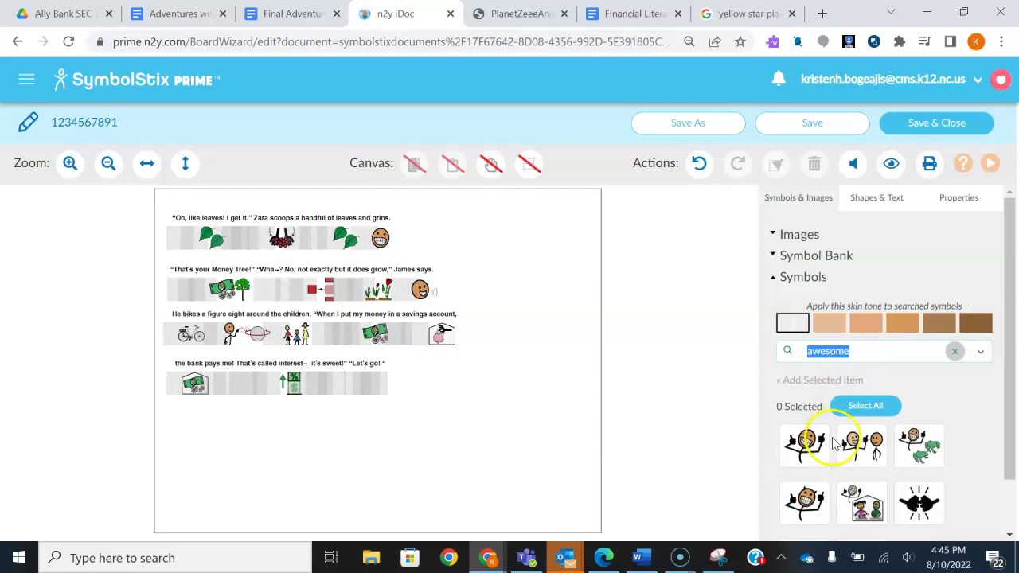
pyautogui.moveTo(806, 444); pyautogui.dragTo(334, 384)
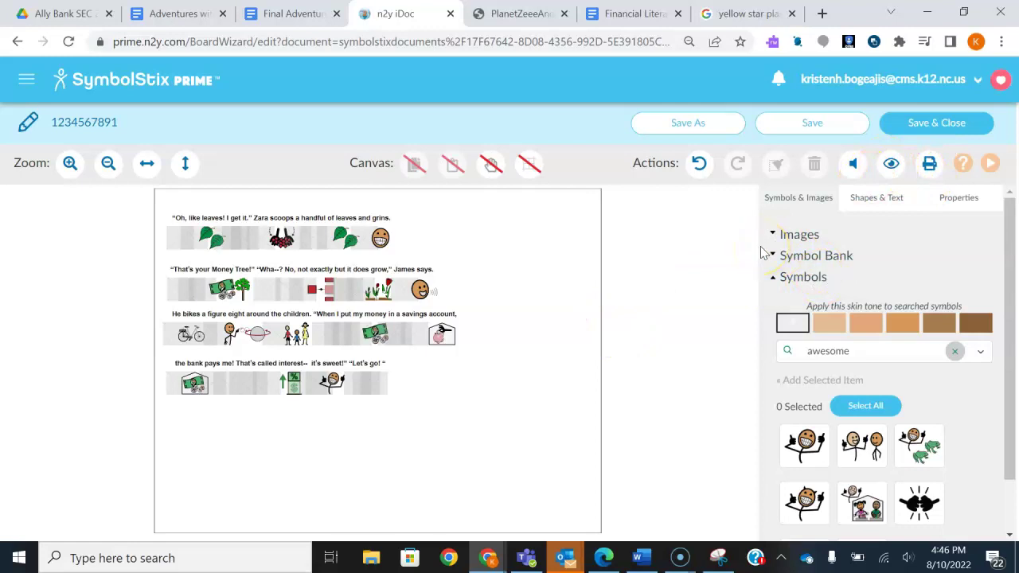
pyautogui.click(887, 172)
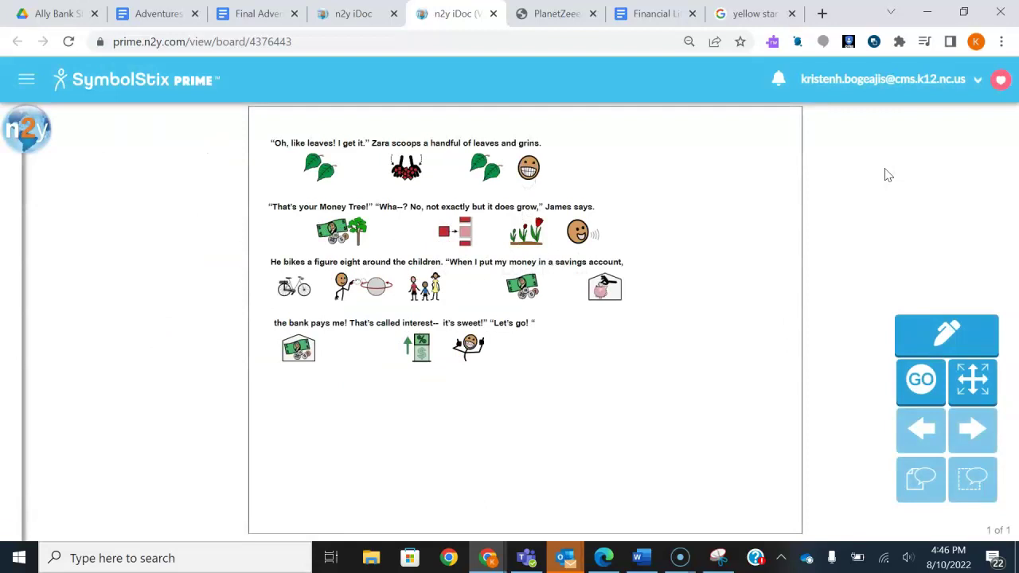
pyautogui.click(971, 380)
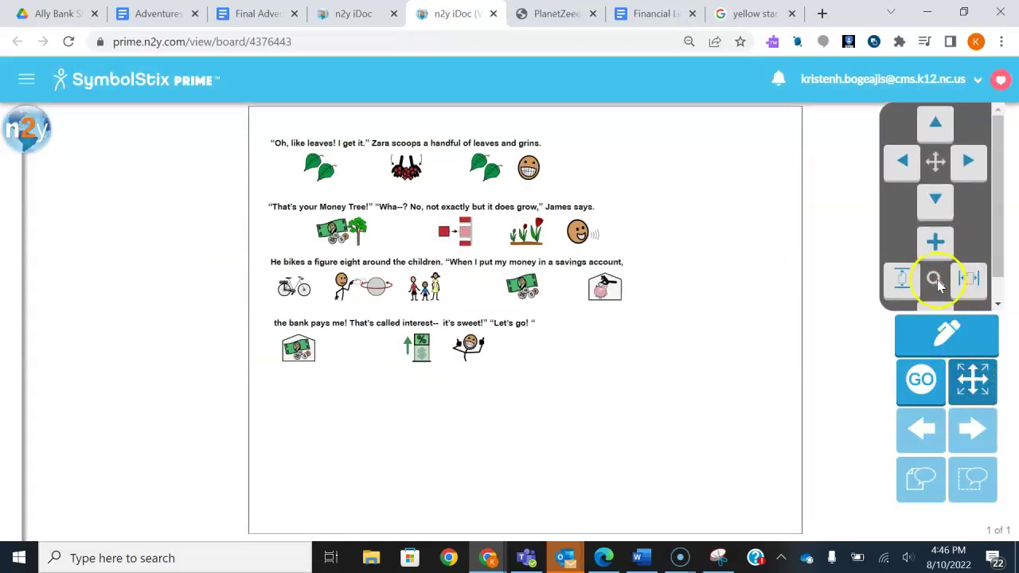
pyautogui.click(936, 244)
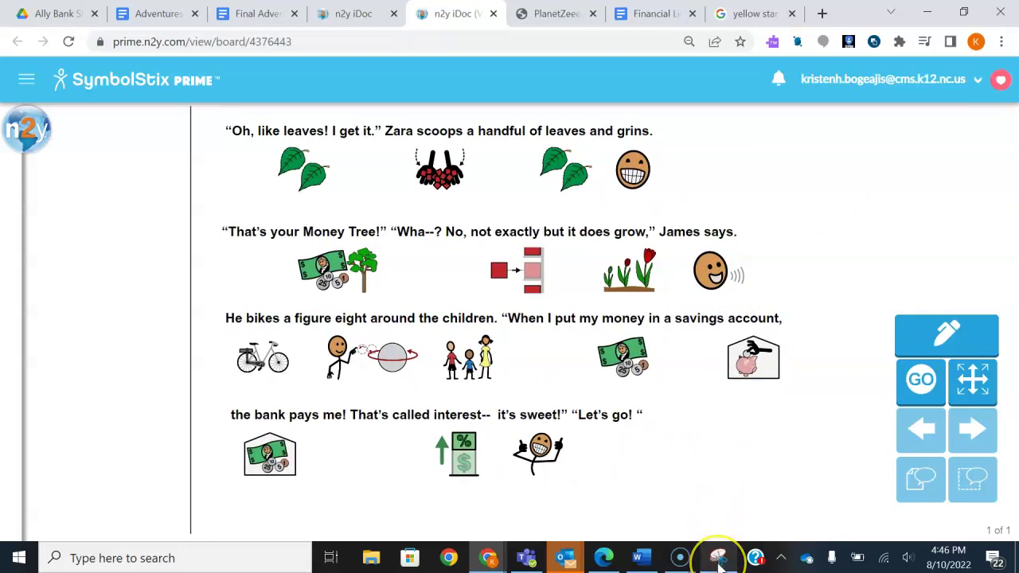
pyautogui.moveTo(719, 560)
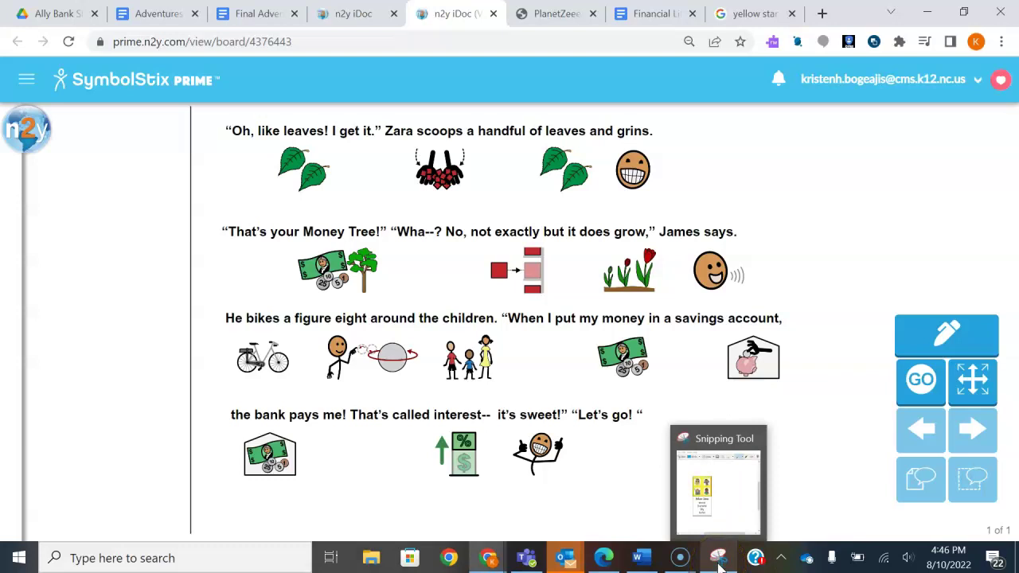
# Open Snipping Tool from a Start search for 'snip'
pyautogui.click(107, 558)
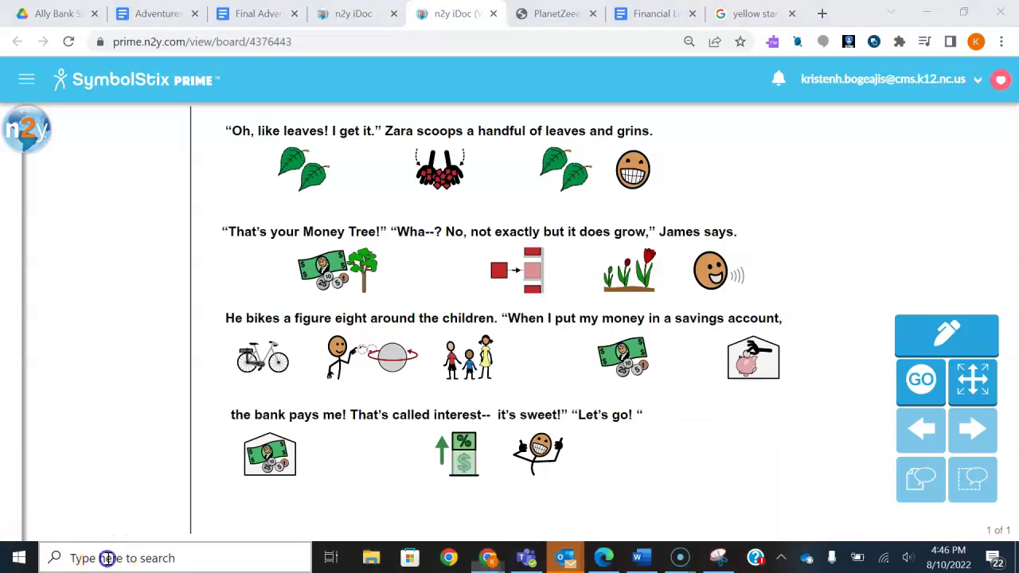
pyautogui.write('snip')
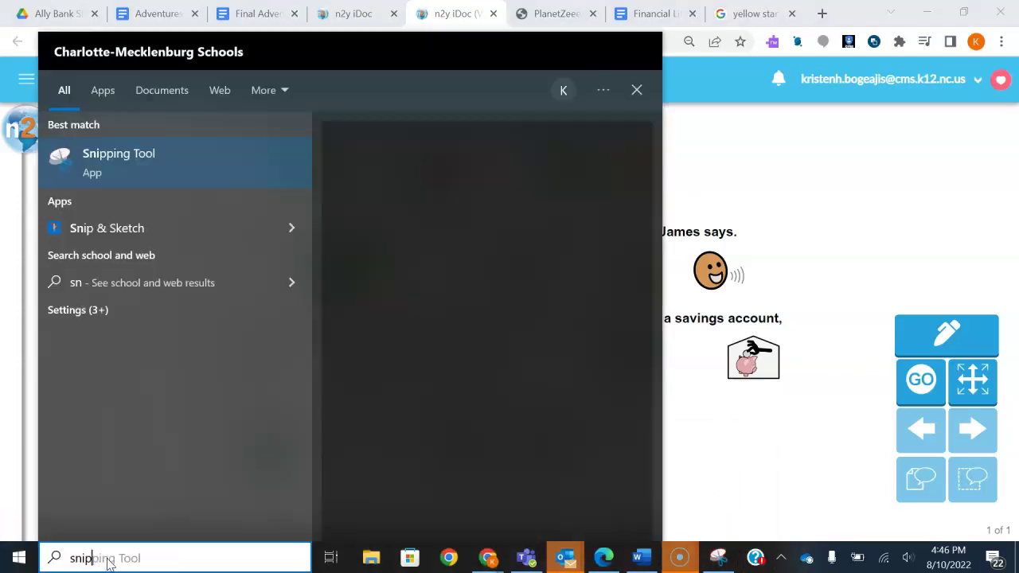
pyautogui.click(127, 157)
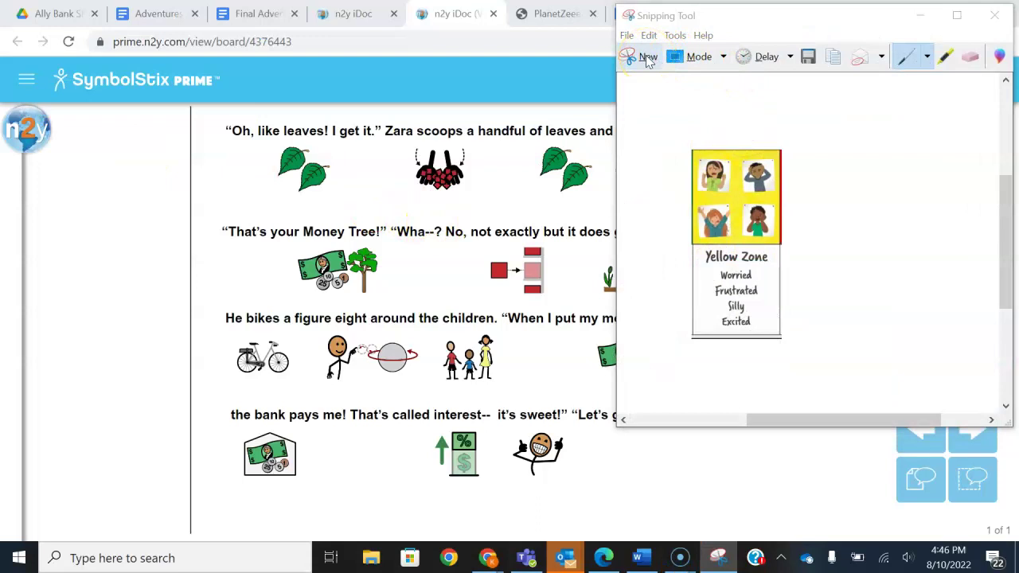
pyautogui.click(646, 58)
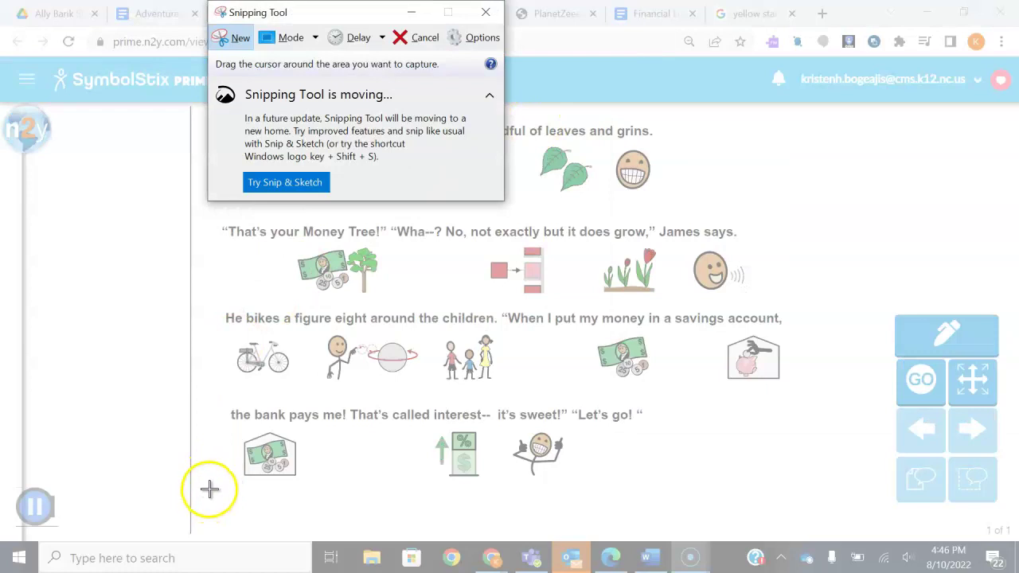
pyautogui.press('Escape')
pyautogui.click(288, 197)
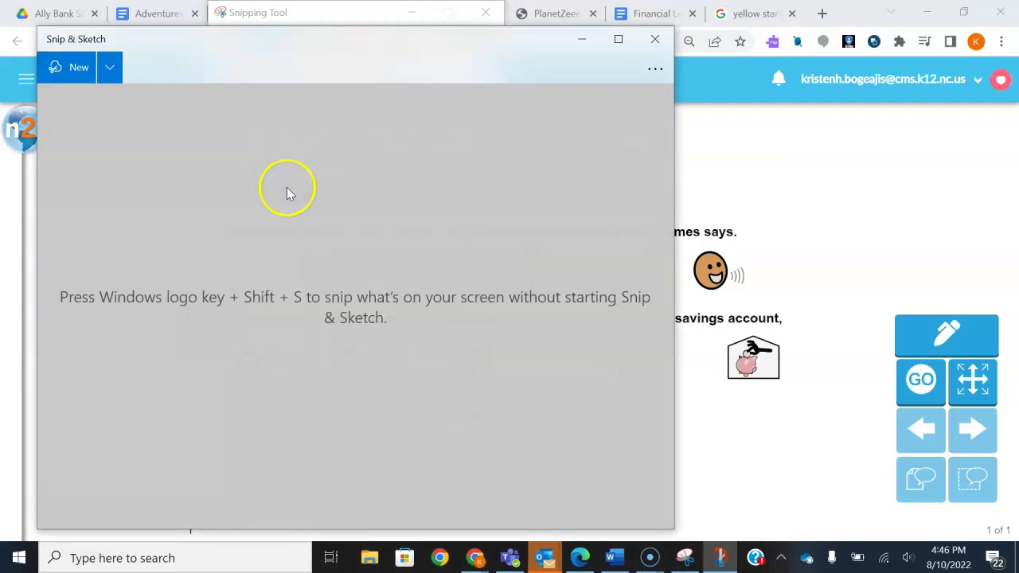
pyautogui.click(654, 39)
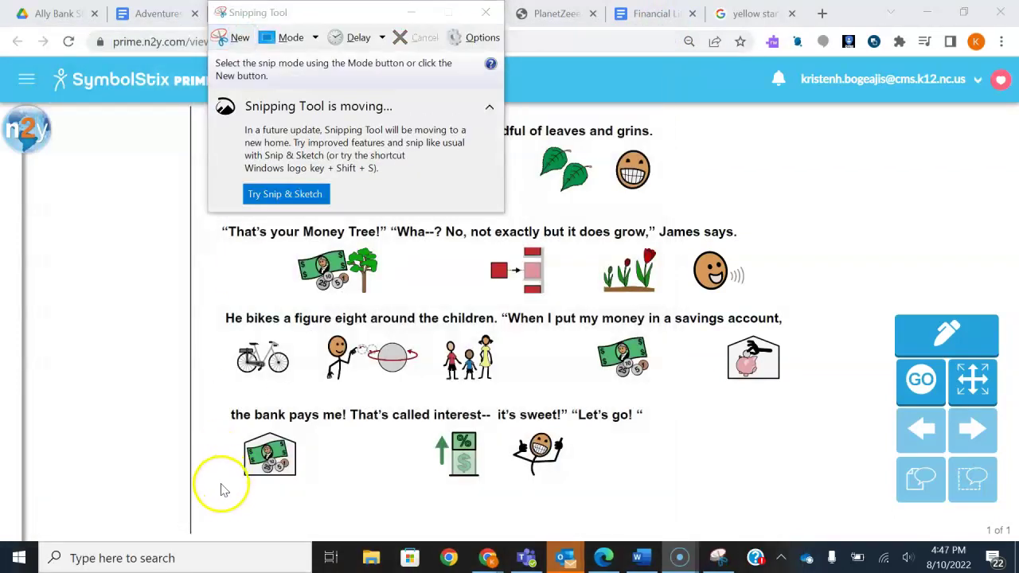
# Snip the symbolized story page and copy the capture
pyautogui.click(235, 37)
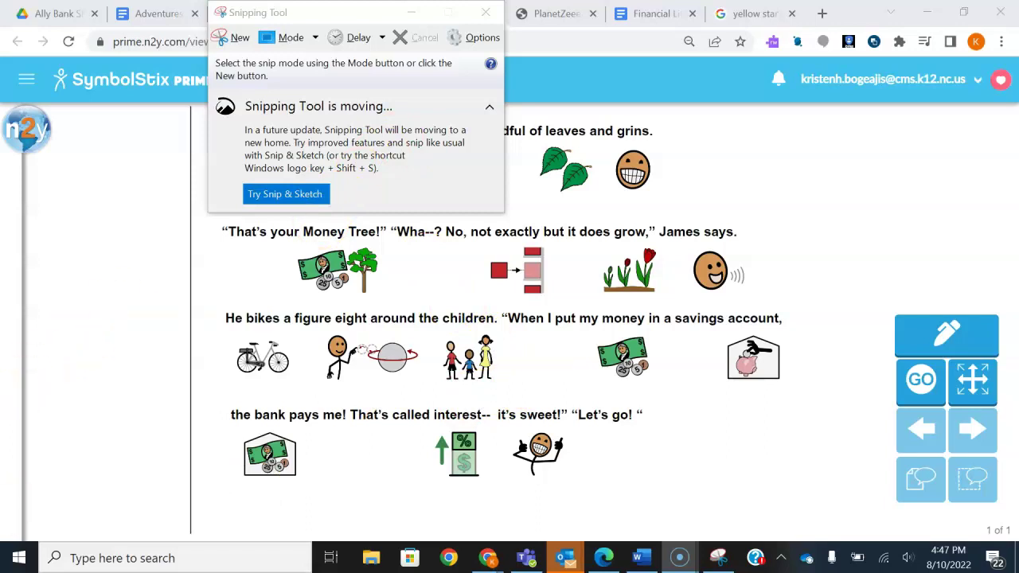
pyautogui.click(64, 517)
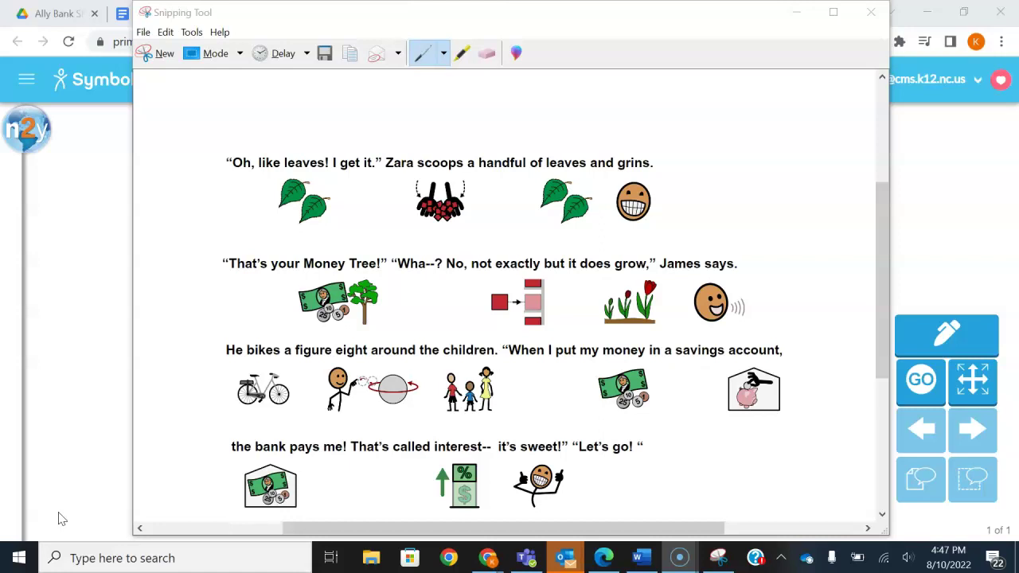
pyautogui.click(352, 53)
pyautogui.click(114, 154)
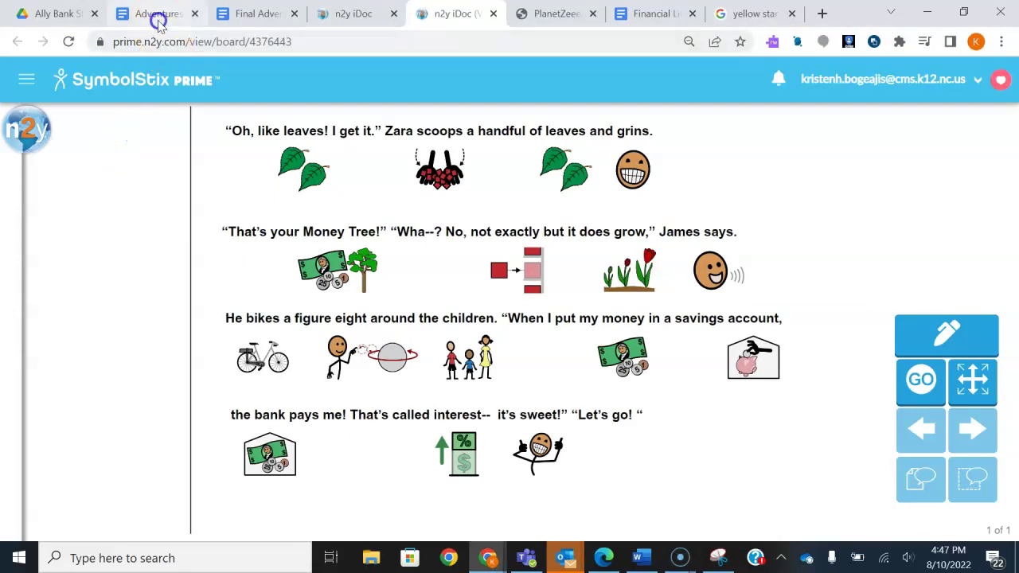
# Open the Final Adventures document and scroll to the Money Tree illustration
pyautogui.click(154, 16)
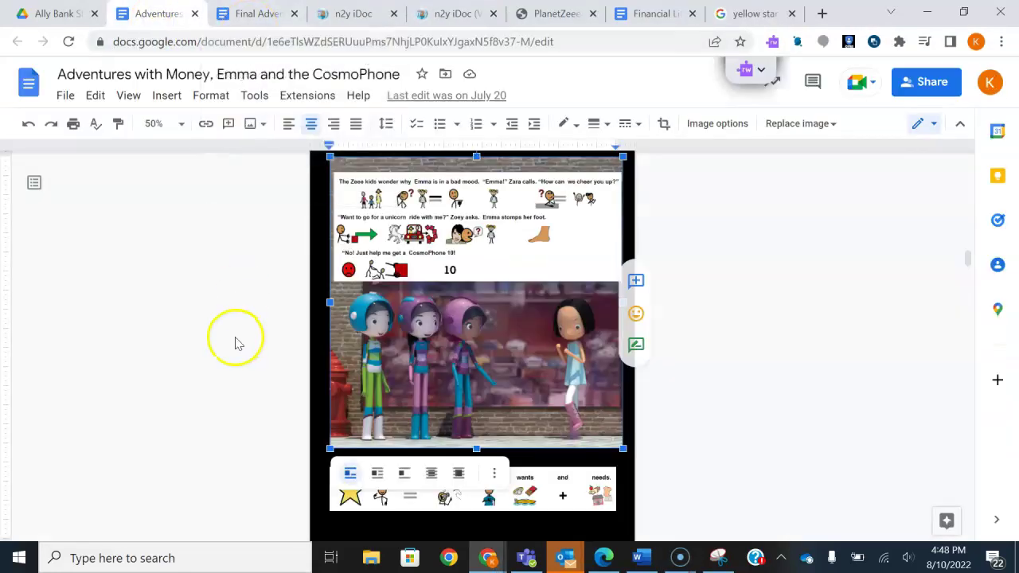
pyautogui.scroll(-2, 236, 341)
pyautogui.click(241, 16)
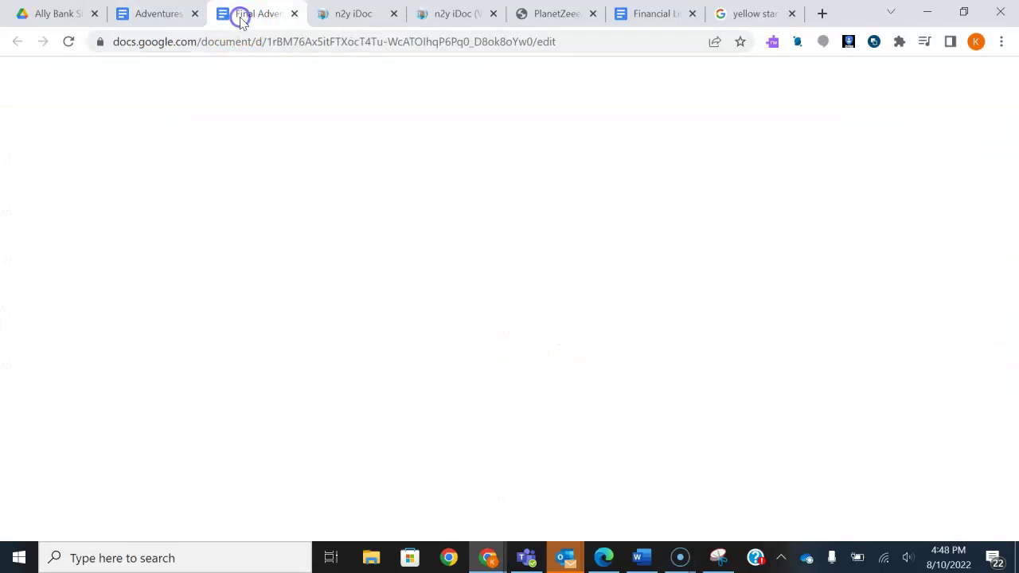
pyautogui.scroll(2, 291, 271)
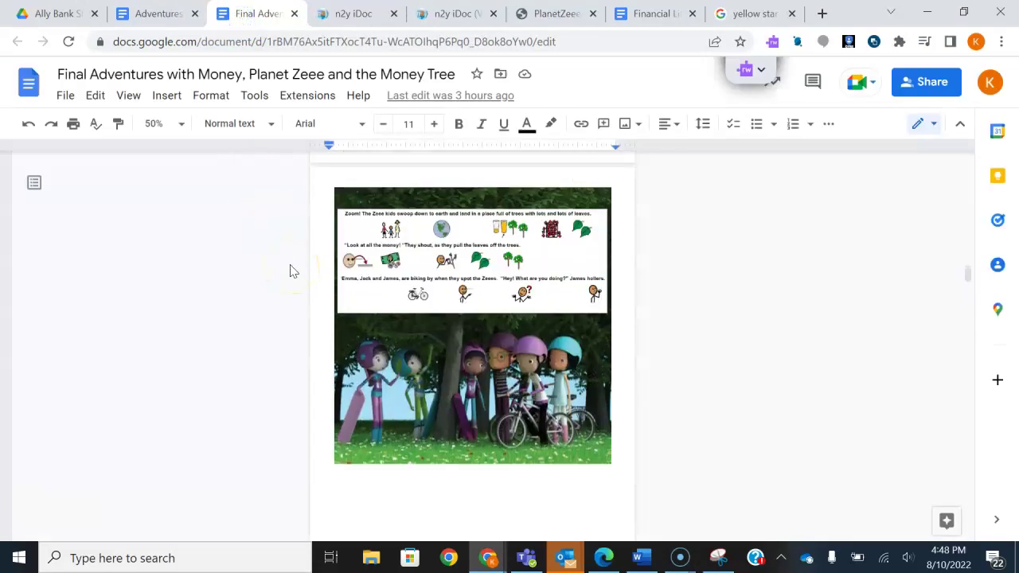
pyautogui.scroll(-3, 290, 271)
pyautogui.scroll(-10, 290, 271)
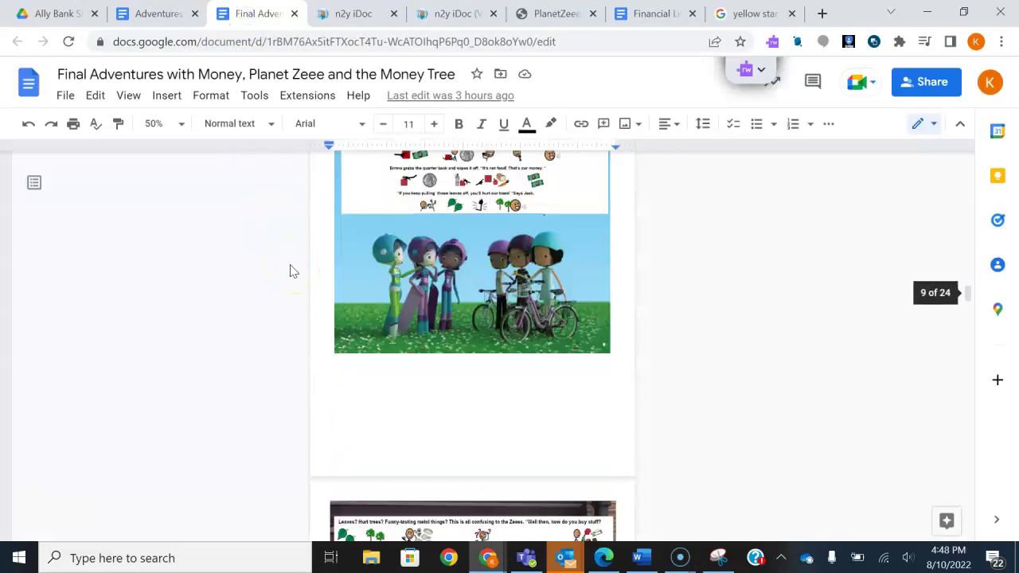
pyautogui.scroll(-12, 290, 270)
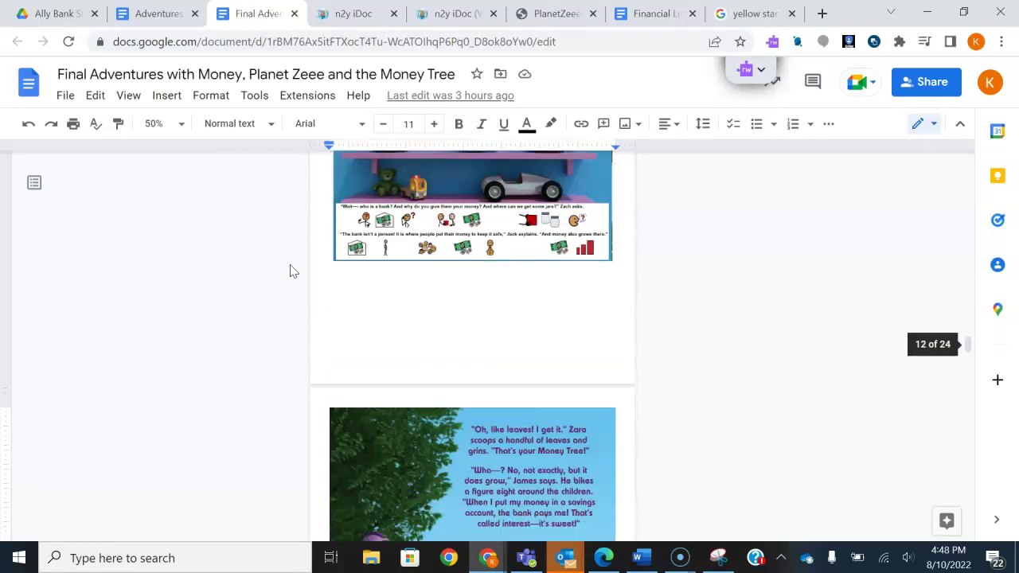
pyautogui.scroll(-1, 291, 270)
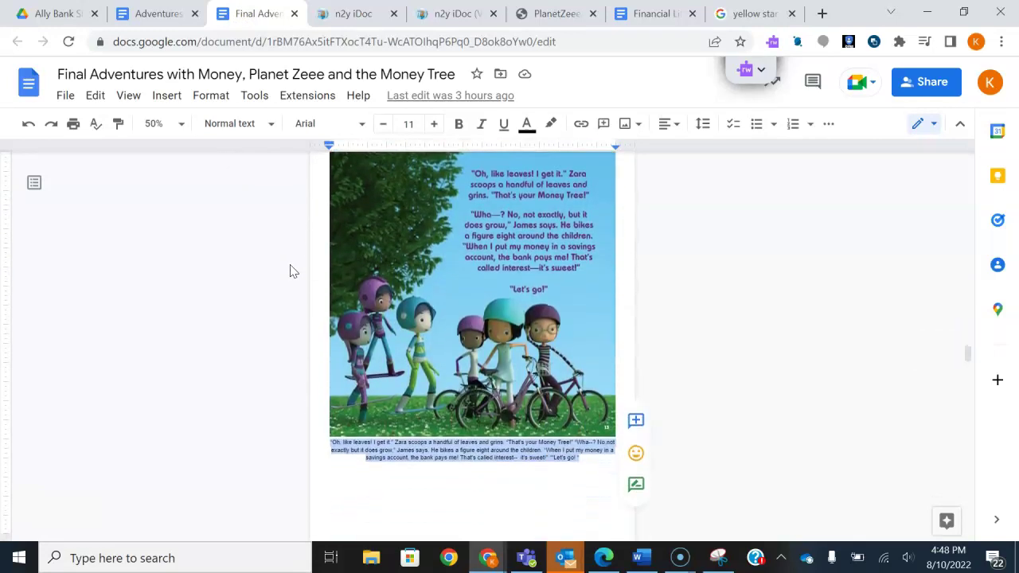
# Delete the caption under the illustration and select the pasted symbol snip
pyautogui.click(584, 459)
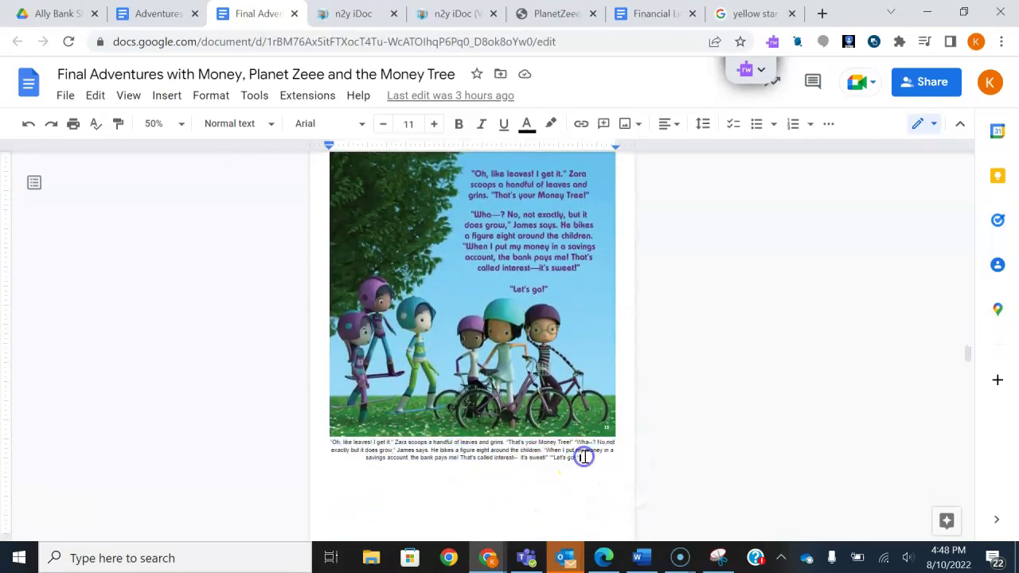
pyautogui.moveTo(582, 457); pyautogui.dragTo(336, 446)
pyautogui.press('BackSpace')
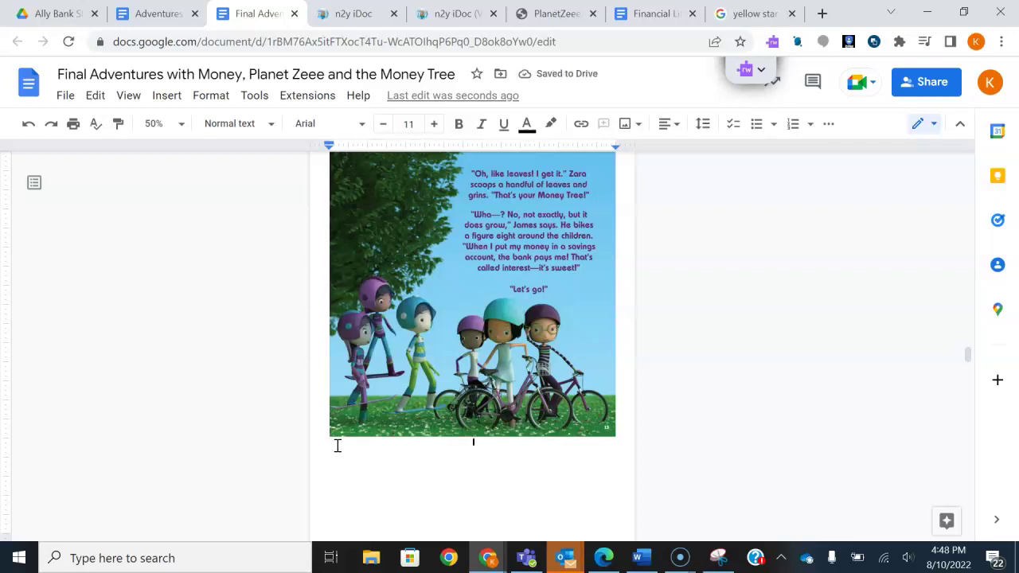
pyautogui.scroll(-4, 337, 446)
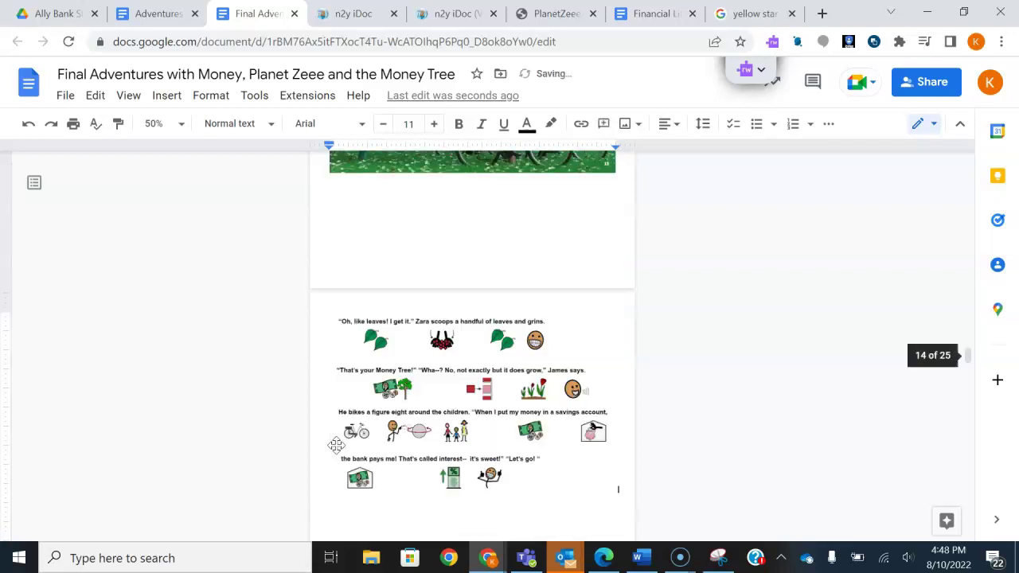
pyautogui.click(446, 399)
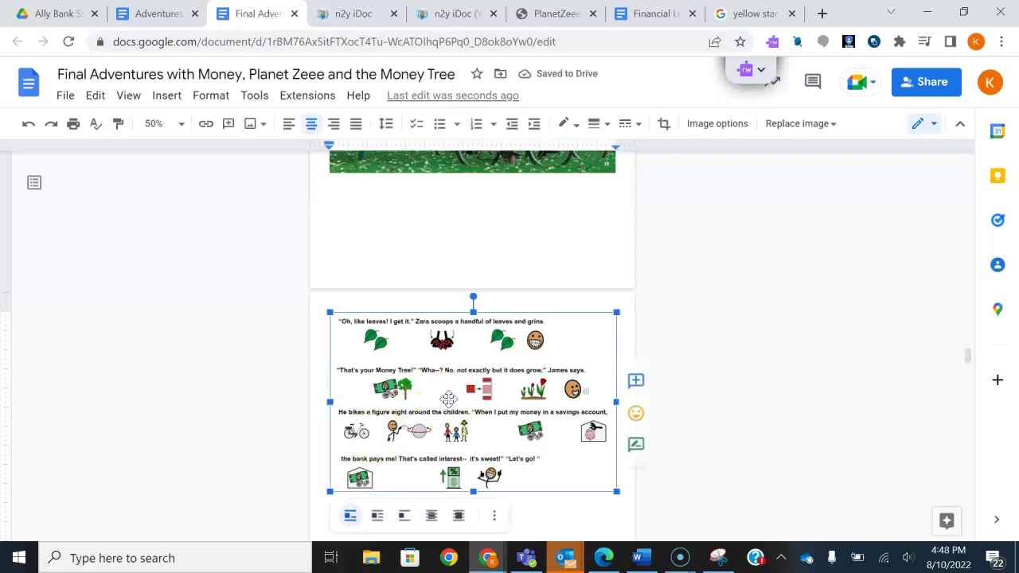
# Set the snip to In front of text and resize it over the illustration's upper right
pyautogui.click(457, 517)
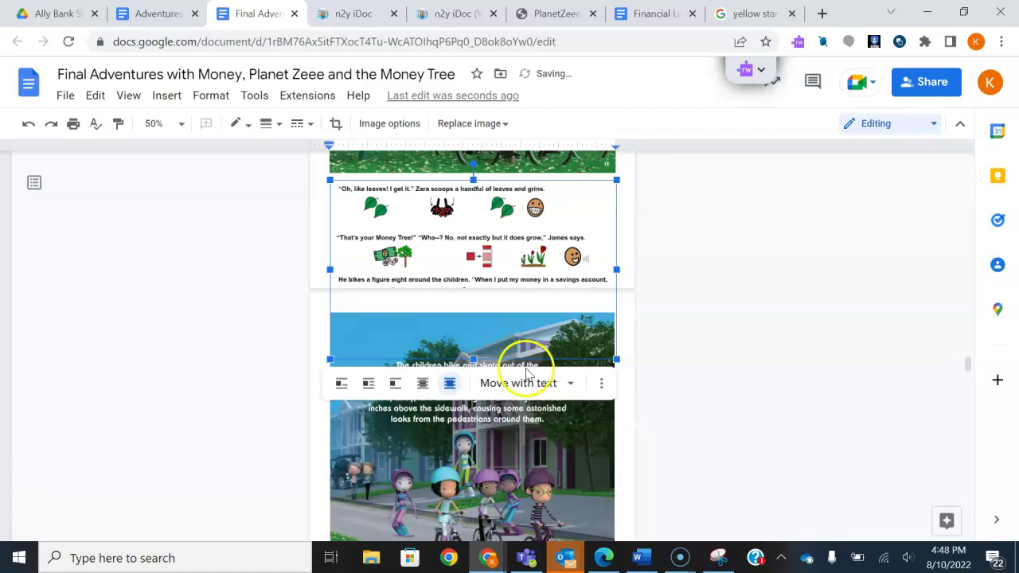
pyautogui.scroll(3, 573, 299)
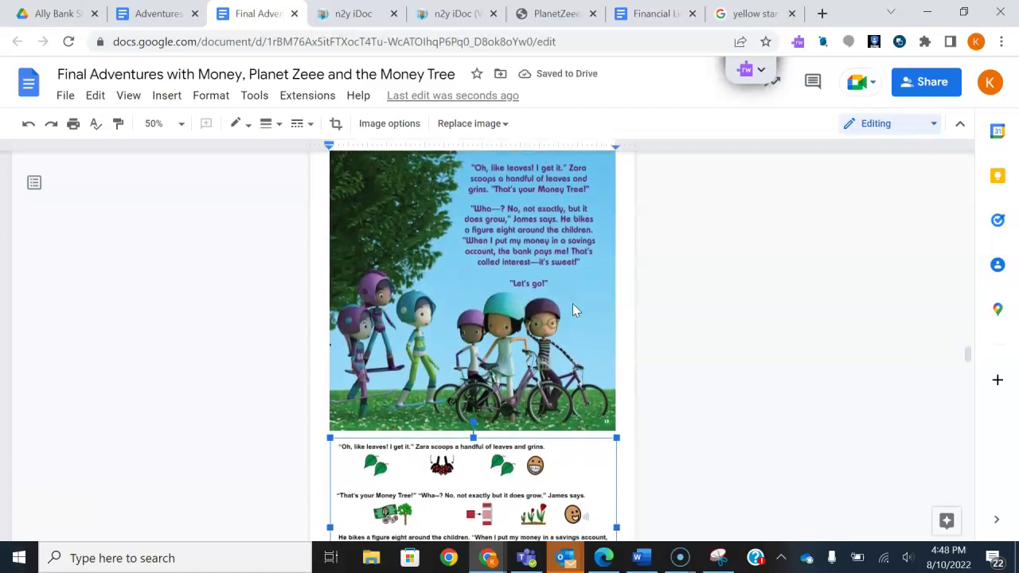
pyautogui.scroll(-1, 509, 474)
pyautogui.moveTo(508, 493); pyautogui.dragTo(502, 312)
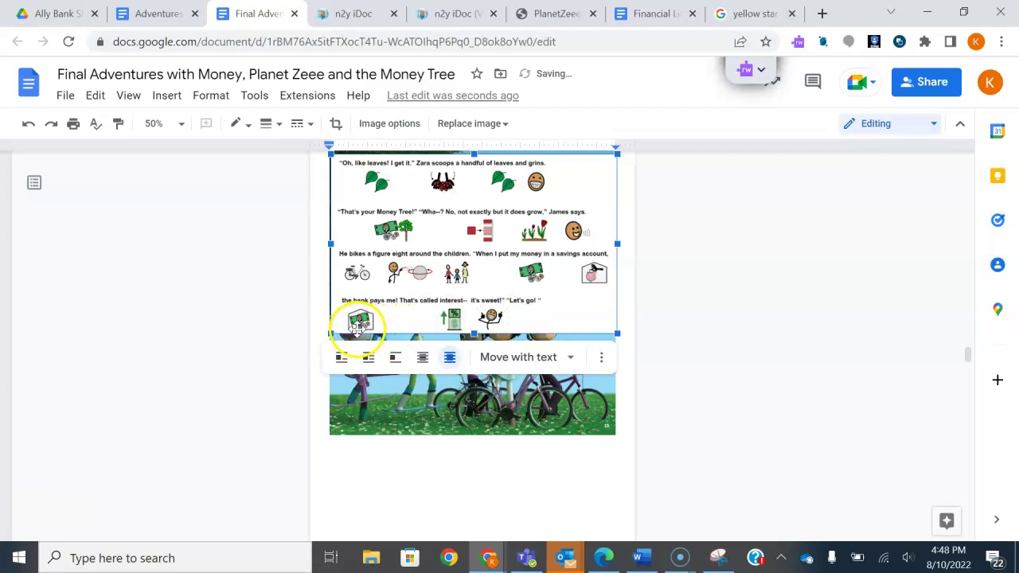
pyautogui.moveTo(331, 333); pyautogui.dragTo(404, 286)
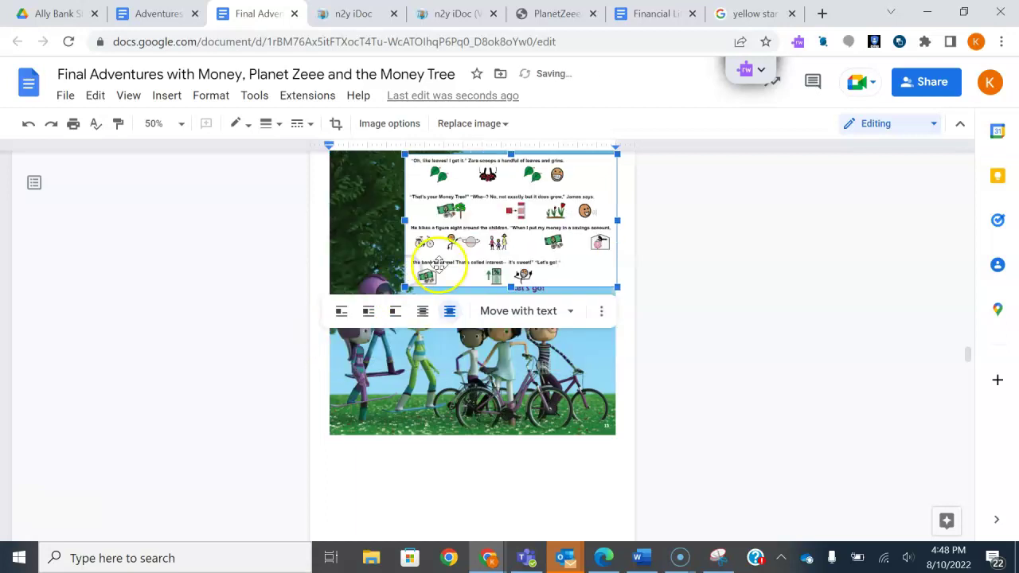
pyautogui.click(439, 265)
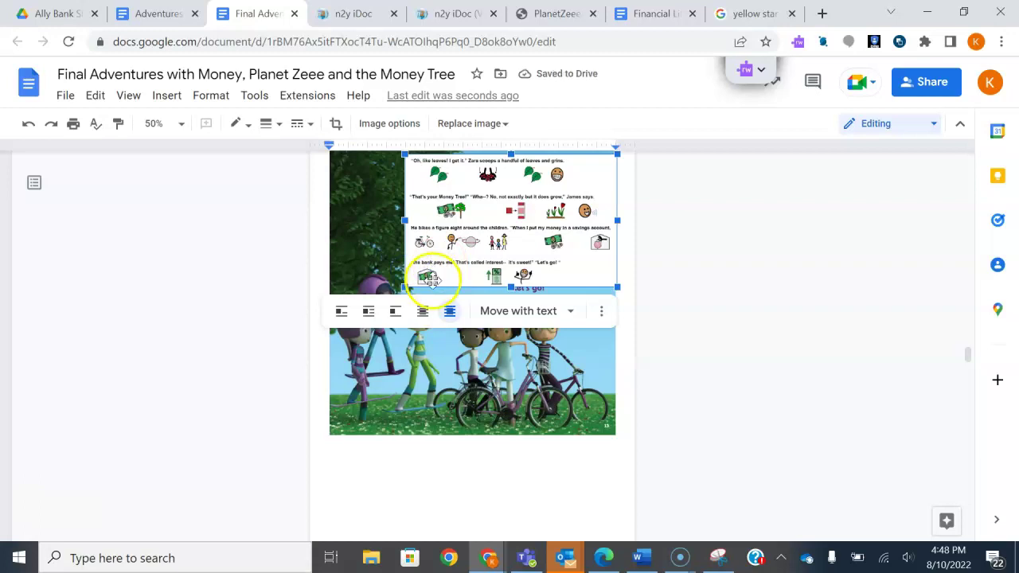
pyautogui.moveTo(407, 286); pyautogui.dragTo(396, 292)
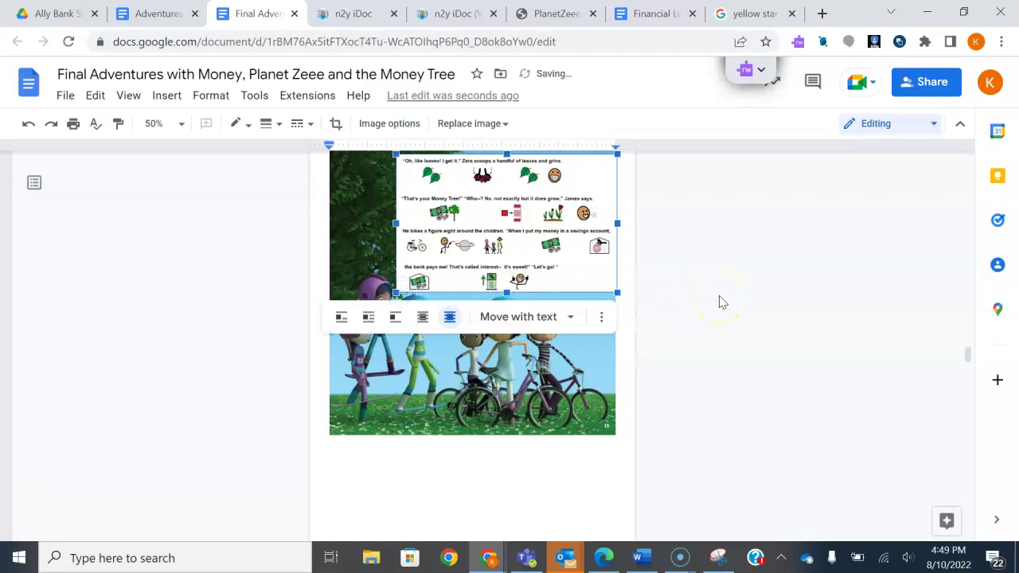
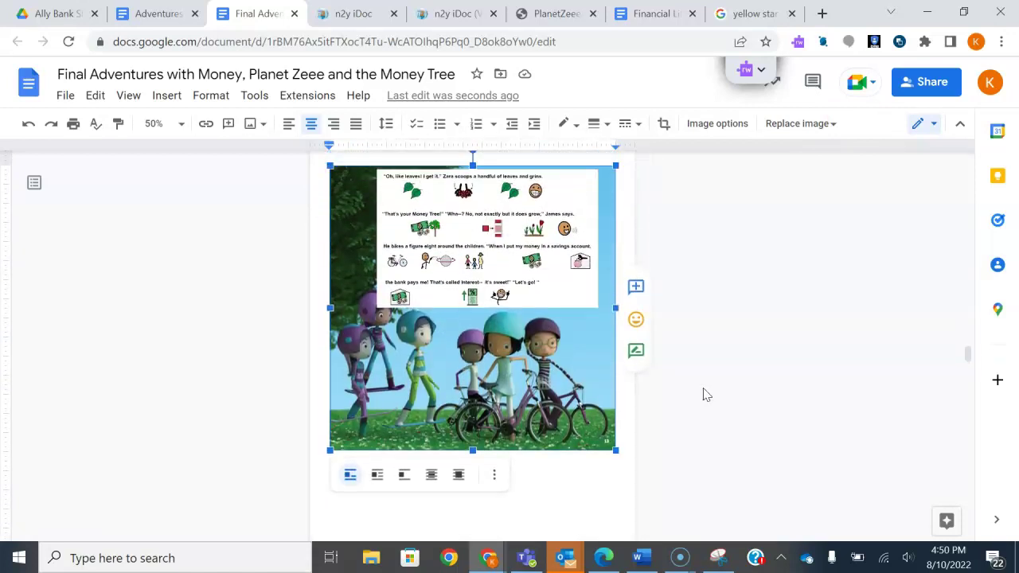
pyautogui.scroll(1, 703, 395)
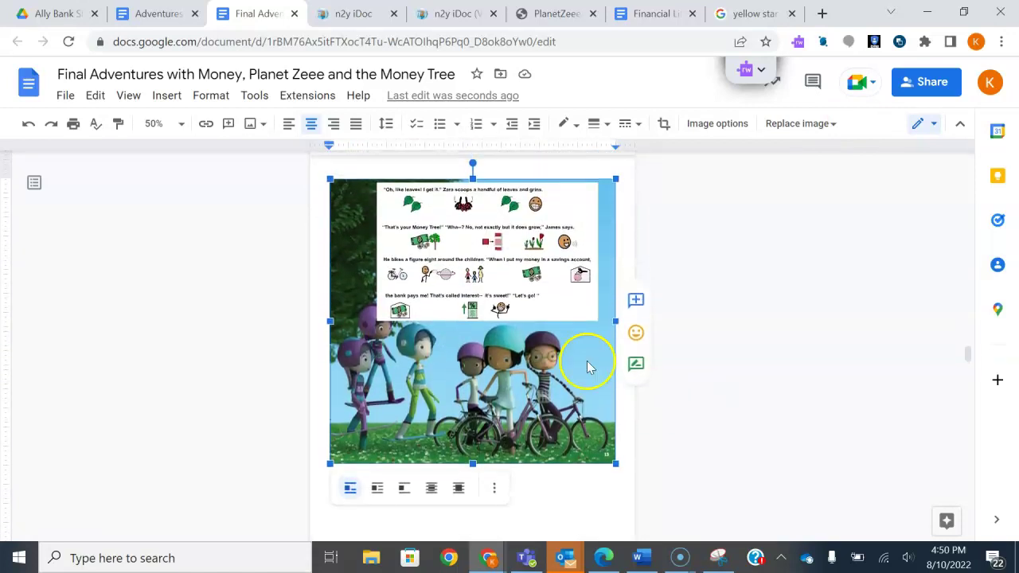
# Show the finished page 13 full screen without the editor, then bring up the Snipping Tool
pyautogui.click(624, 468)
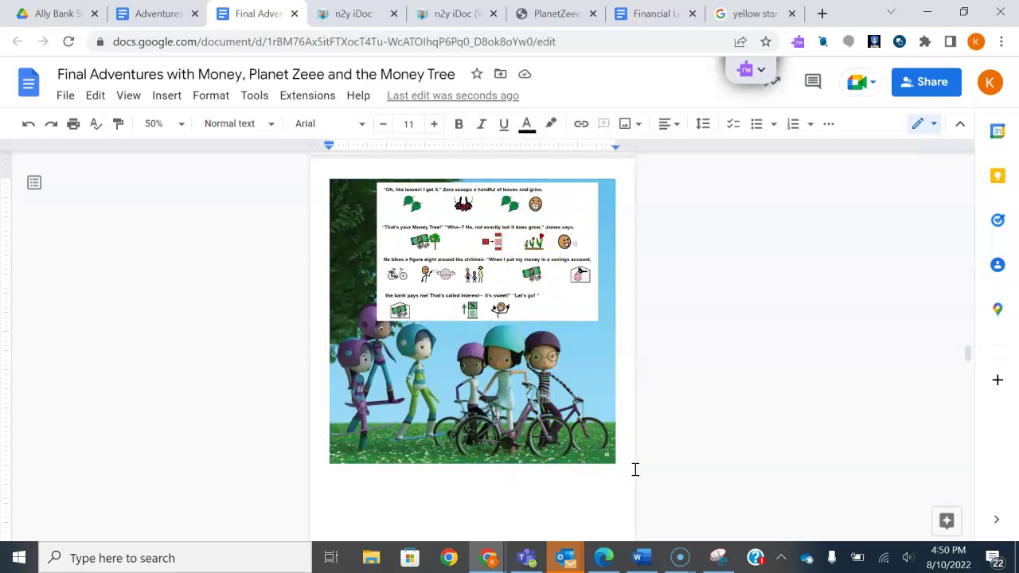
pyautogui.hotkey('ctrl', 'shift', 'f')
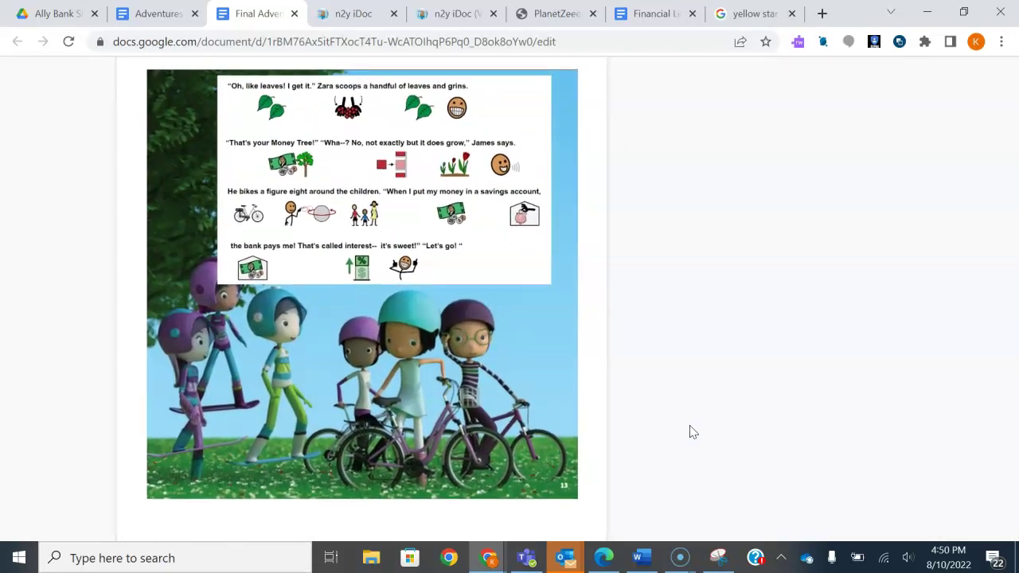
pyautogui.click(727, 562)
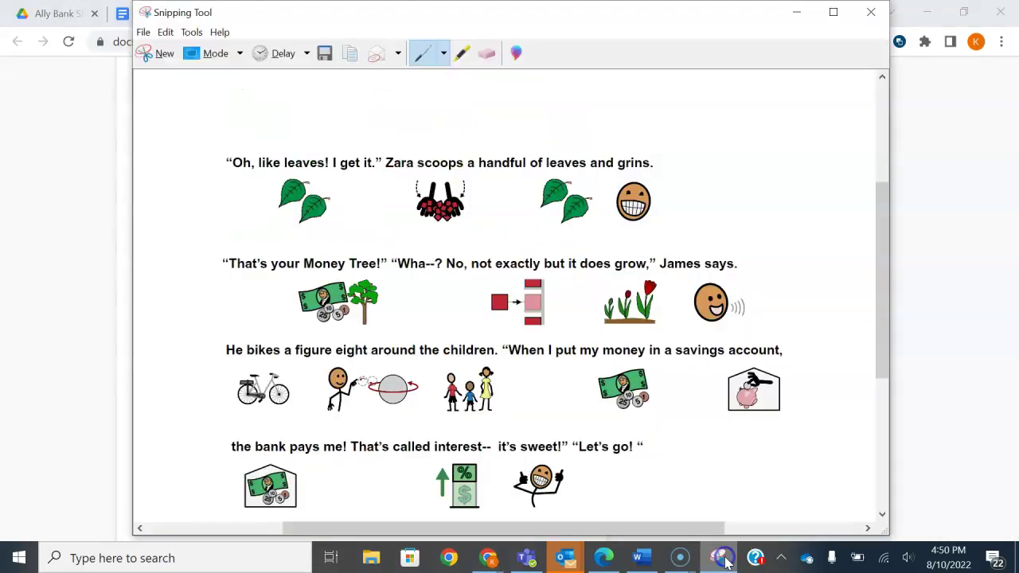
# Snip page 13 with its symbol panel, then select that picture back in the storybook document
pyautogui.click(154, 62)
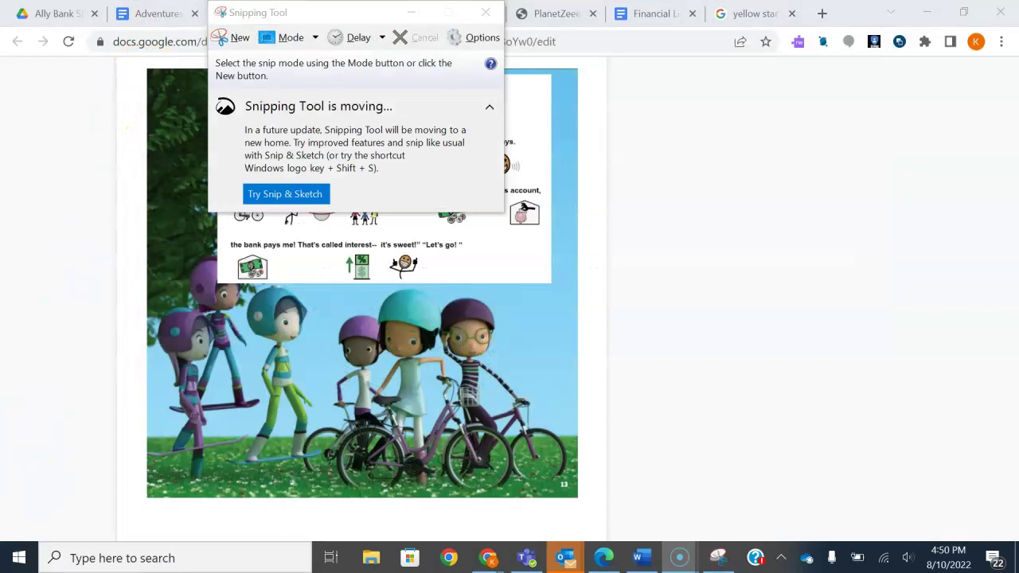
pyautogui.click(61, 507)
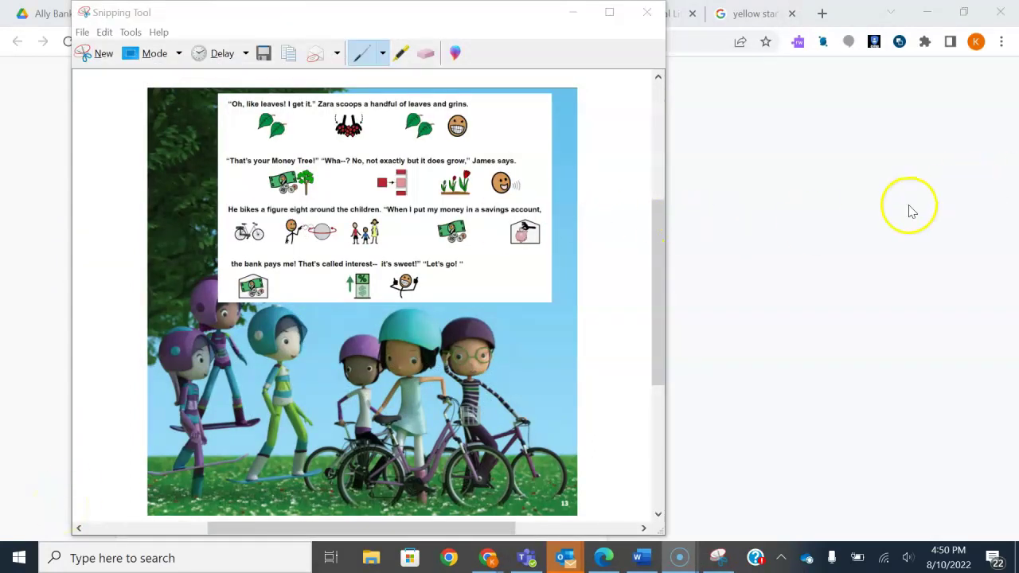
pyautogui.click(911, 211)
pyautogui.click(520, 168)
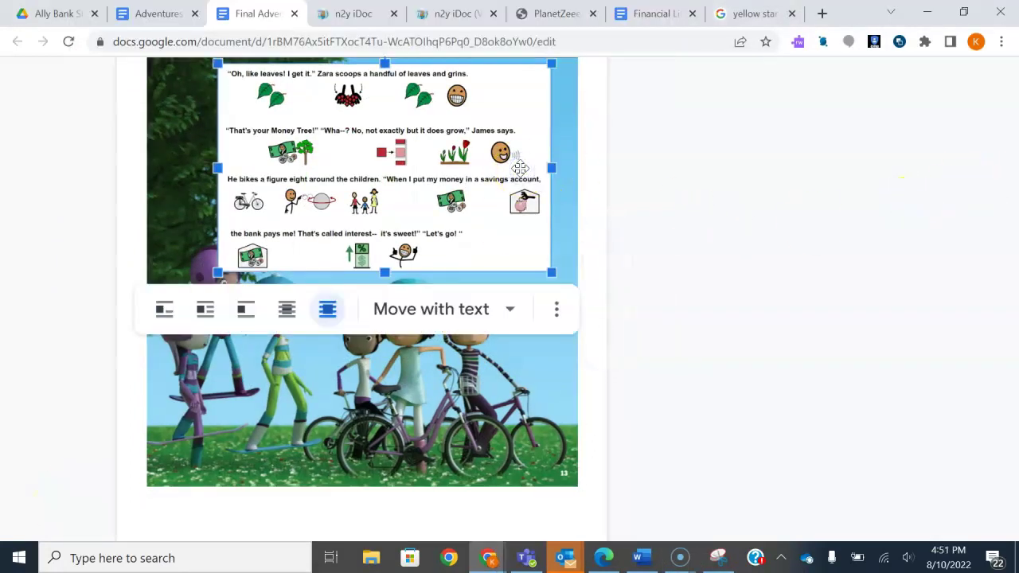
# Delete the separate symbol panel and the original page 13 illustration, keeping the combined picture
pyautogui.press('Delete')
pyautogui.scroll(10, 520, 168)
pyautogui.scroll(-10, 520, 168)
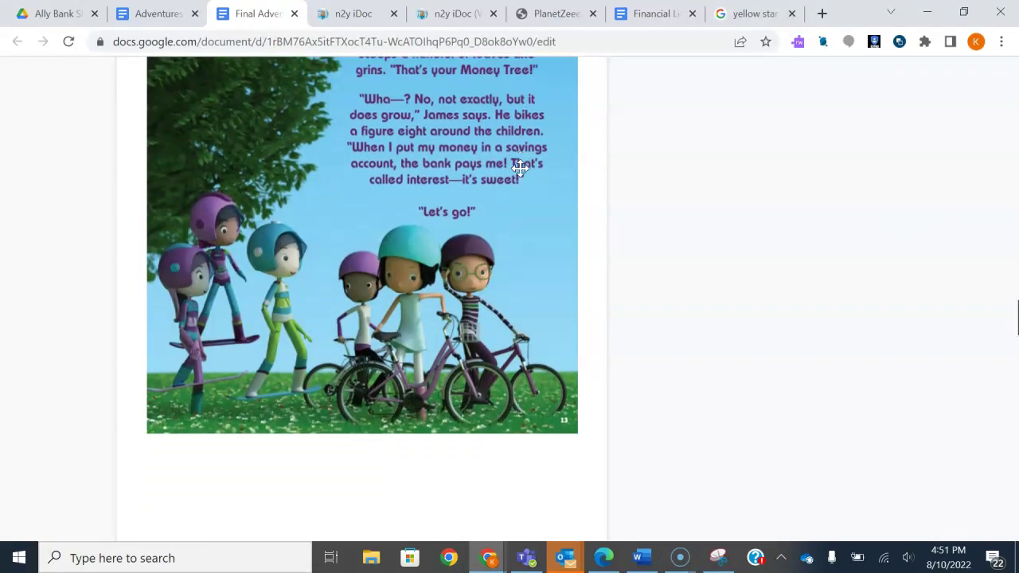
pyautogui.scroll(1, 520, 167)
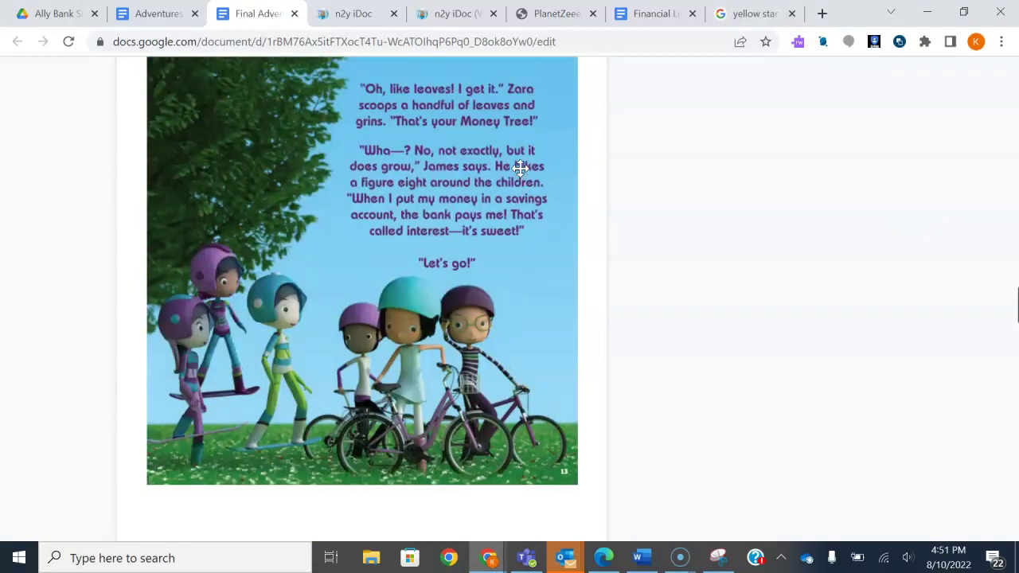
pyautogui.hotkey('ctrl', 'v')
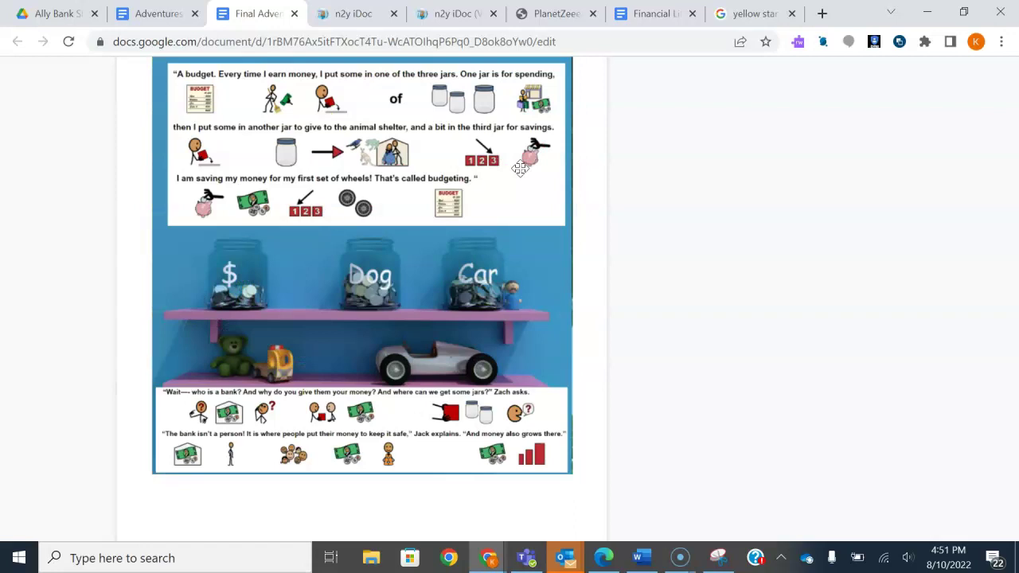
pyautogui.scroll(-7, 519, 168)
pyautogui.click(448, 211)
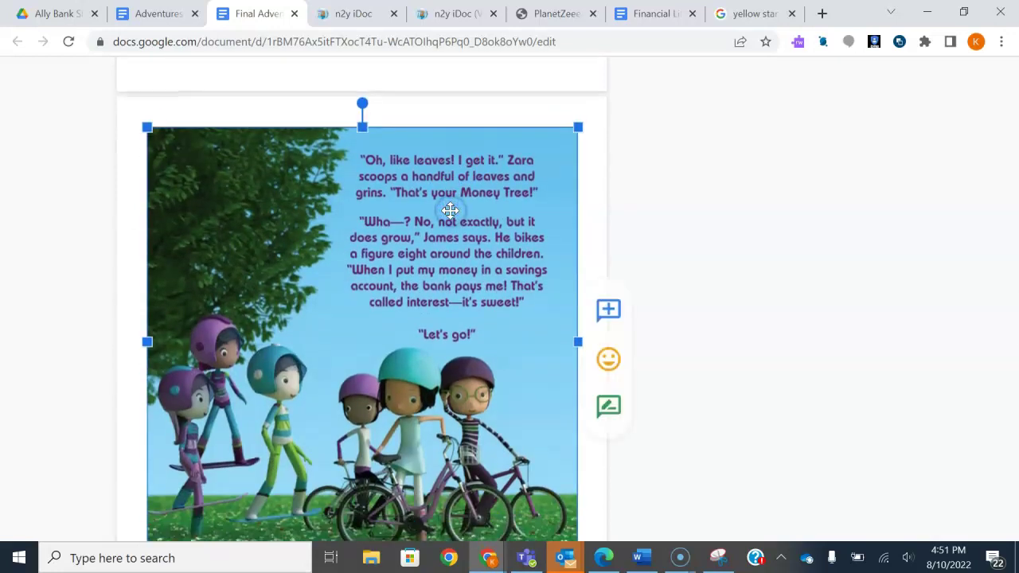
pyautogui.hotkey('ctrl', 'v')
# Check the pages and leave full-screen view
pyautogui.scroll(-5, 450, 210)
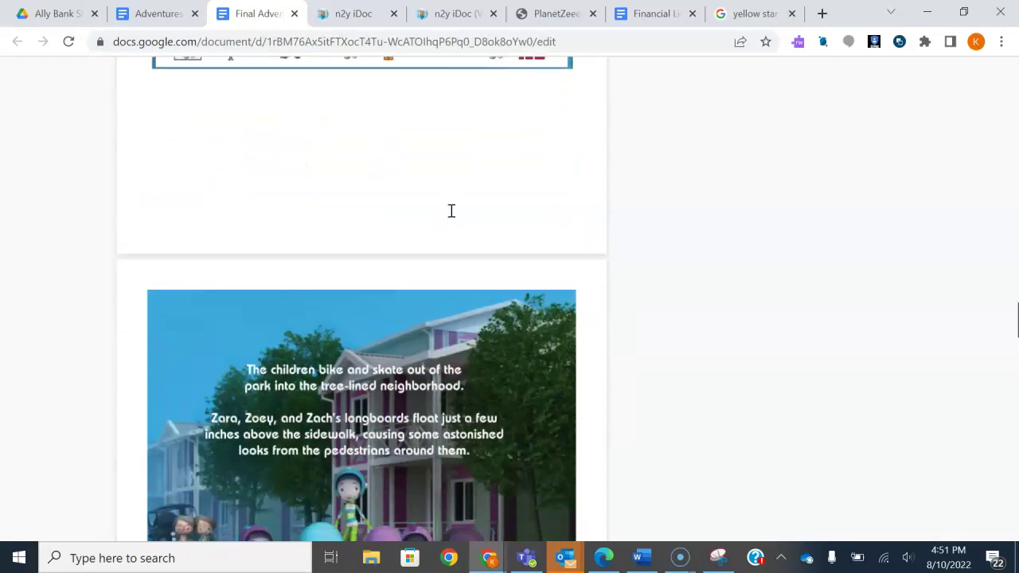
pyautogui.scroll(2, 451, 210)
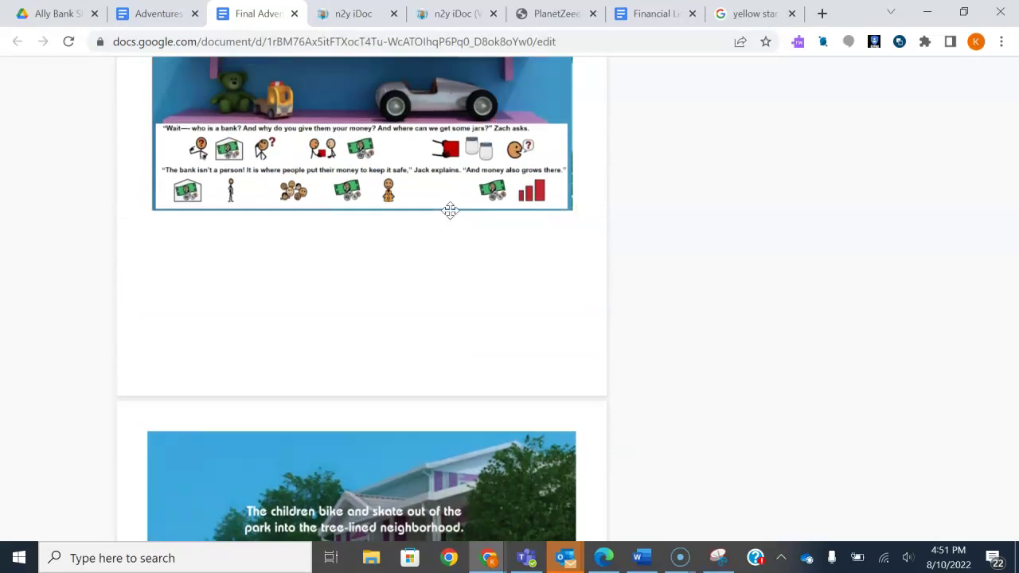
pyautogui.scroll(-5, 450, 209)
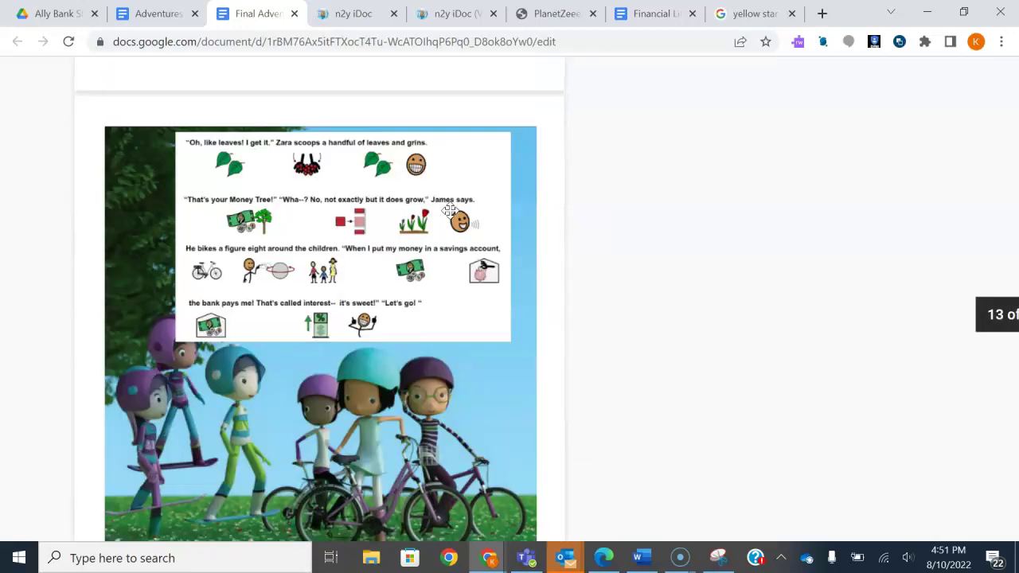
pyautogui.scroll(-2, 450, 210)
pyautogui.scroll(1, 450, 209)
pyautogui.scroll(-1, 450, 210)
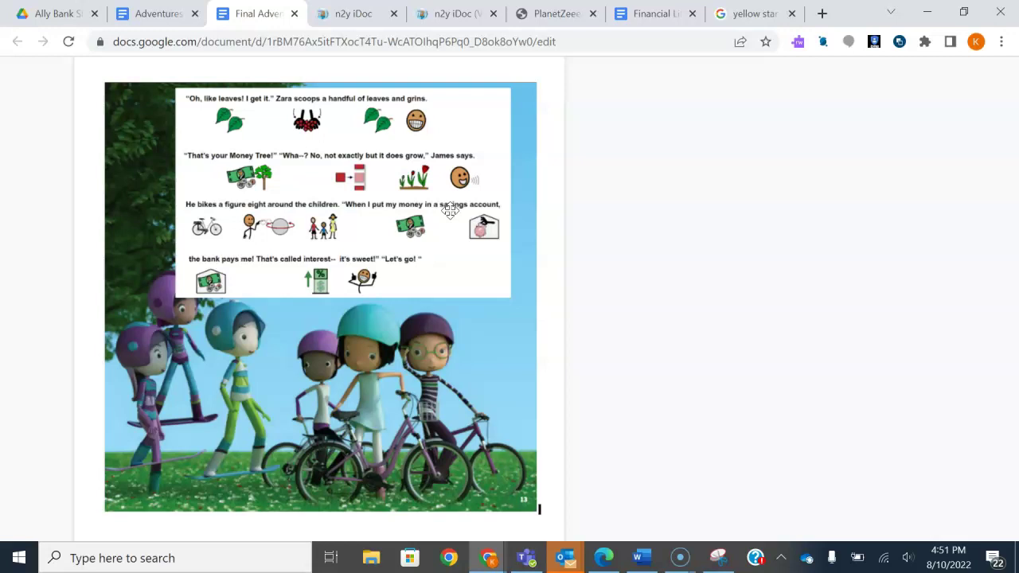
pyautogui.press('Escape')
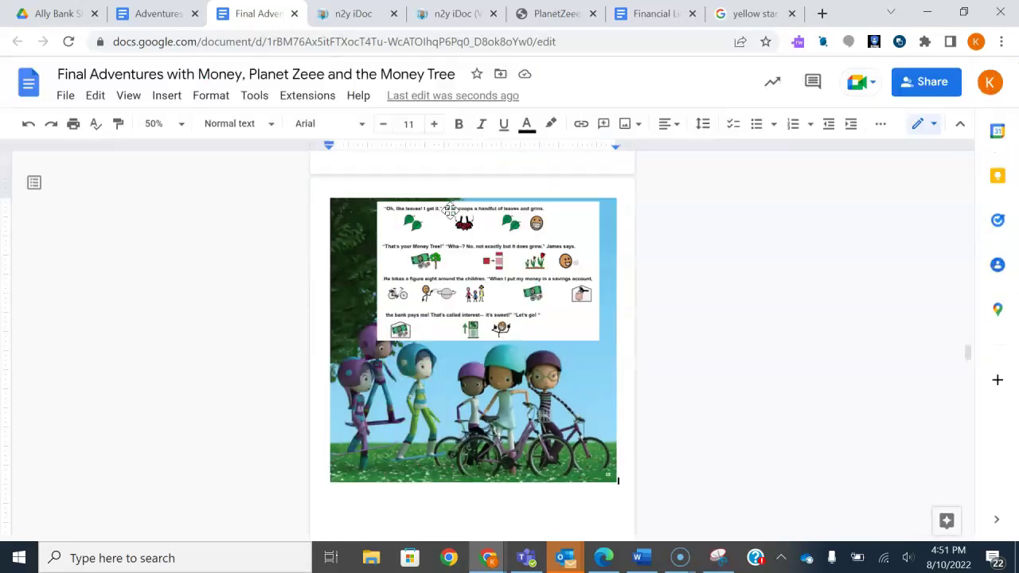
pyautogui.click(720, 226)
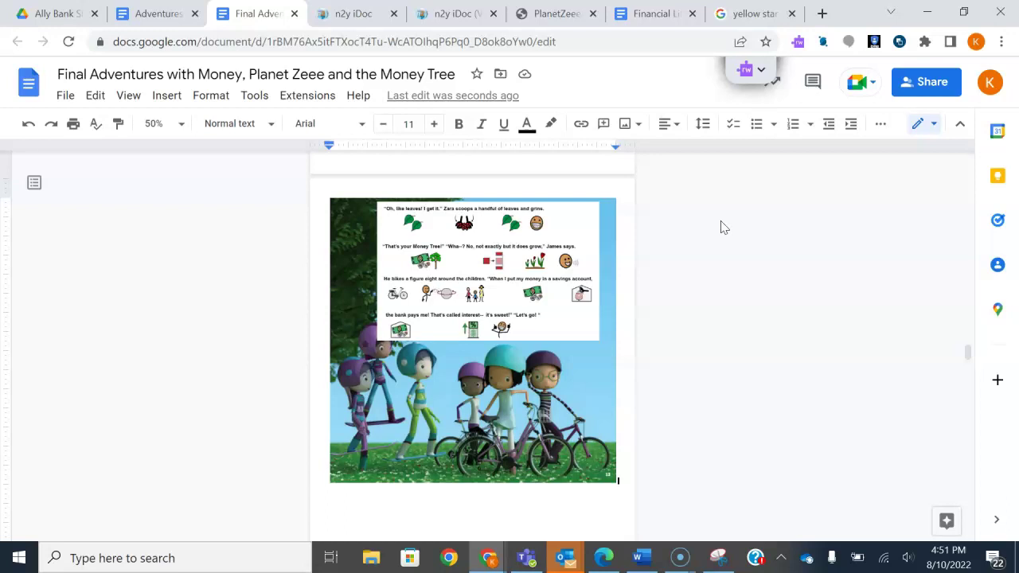
pyautogui.scroll(4, 720, 228)
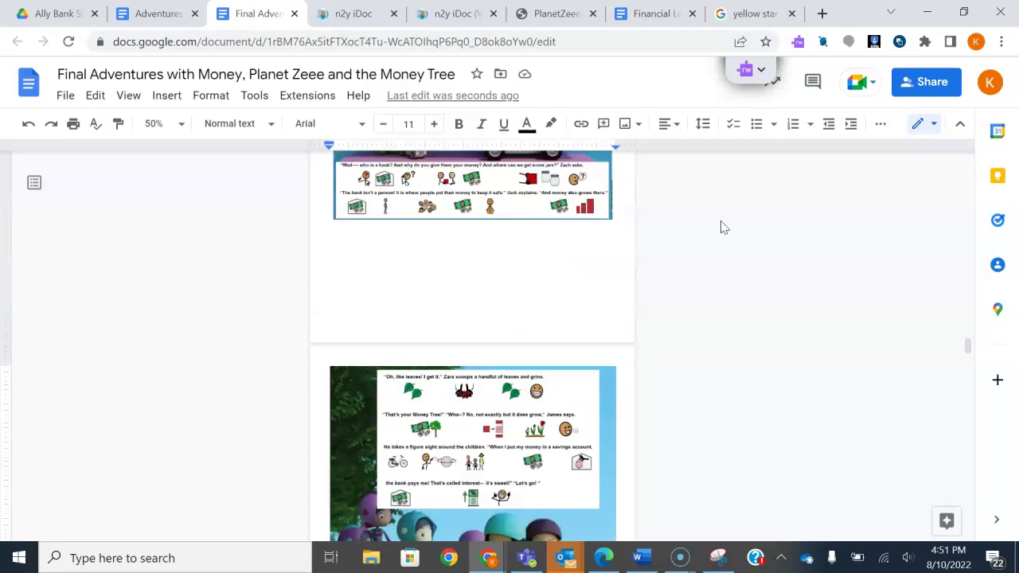
# Review the Emma and the CosmoPhone storybook's title page, then switch to the SymbolStix Prime board
pyautogui.click(159, 13)
pyautogui.scroll(3, 228, 375)
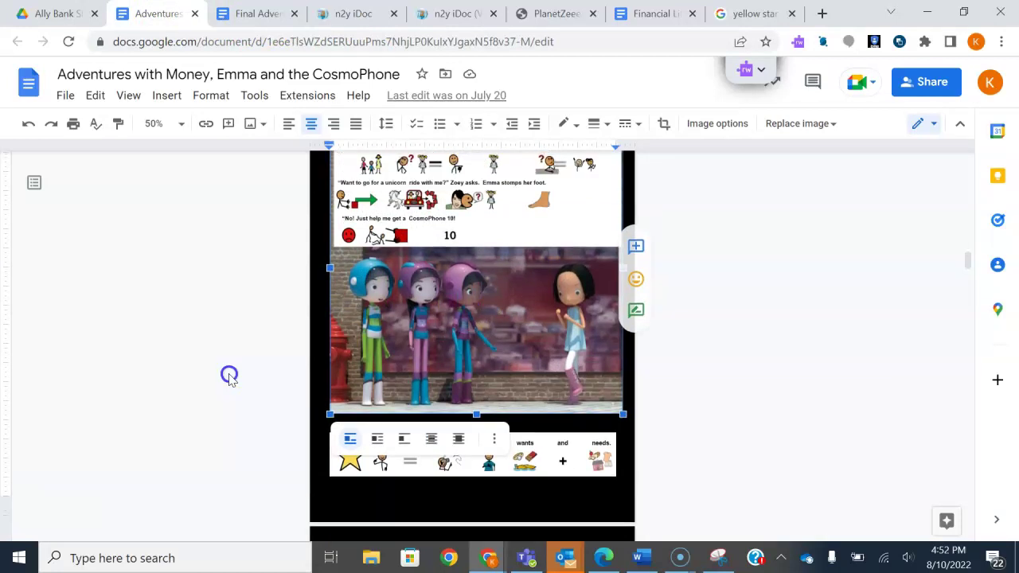
pyautogui.click(674, 276)
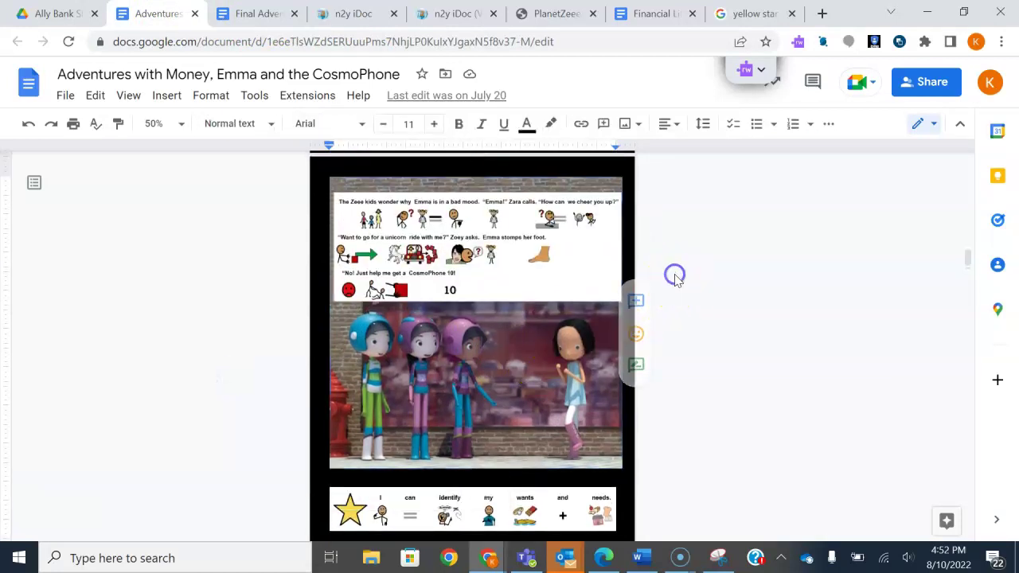
pyautogui.scroll(20, 674, 280)
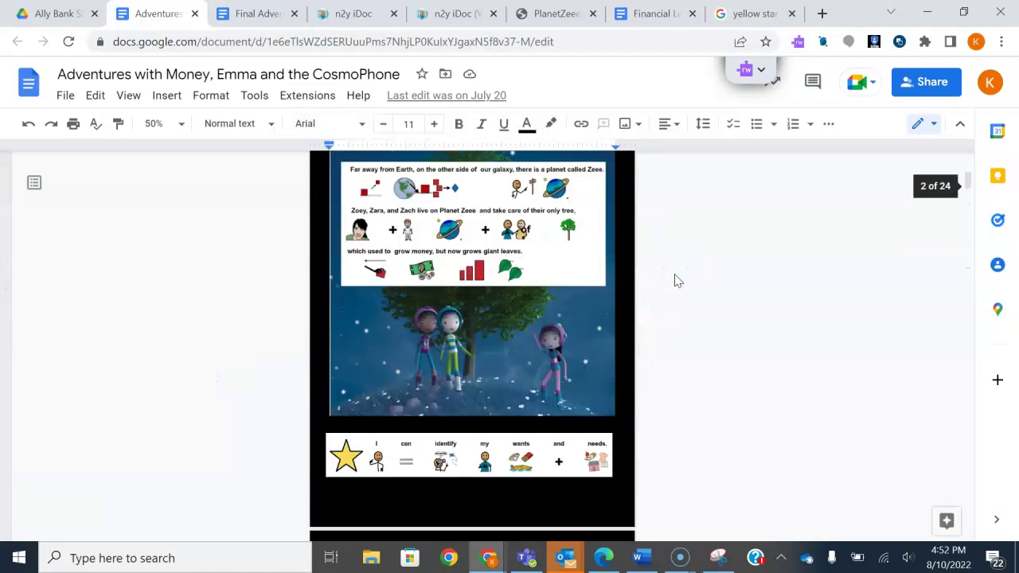
pyautogui.scroll(-3, 674, 280)
pyautogui.scroll(2, 674, 280)
pyautogui.scroll(1, 674, 281)
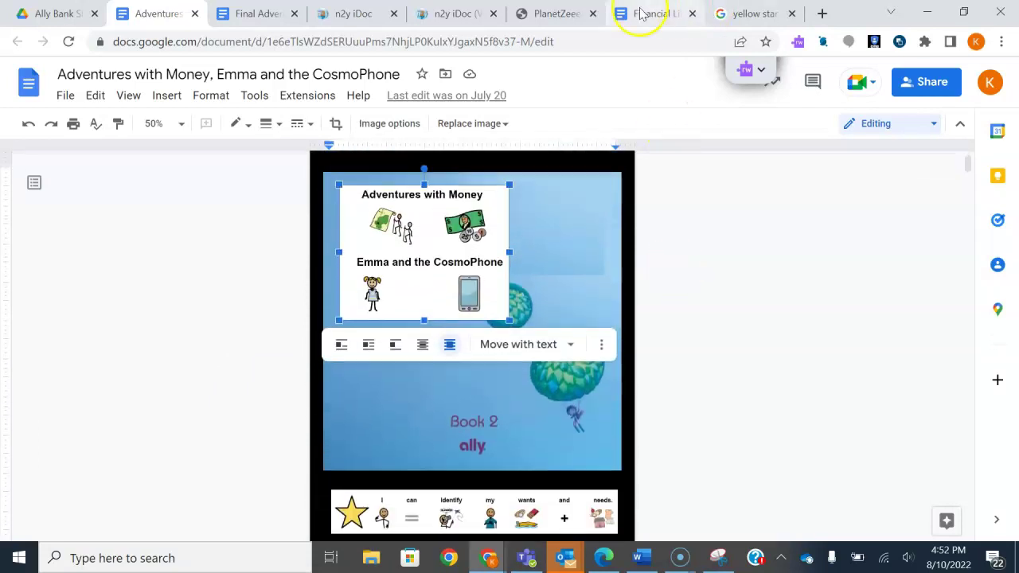
pyautogui.click(353, 13)
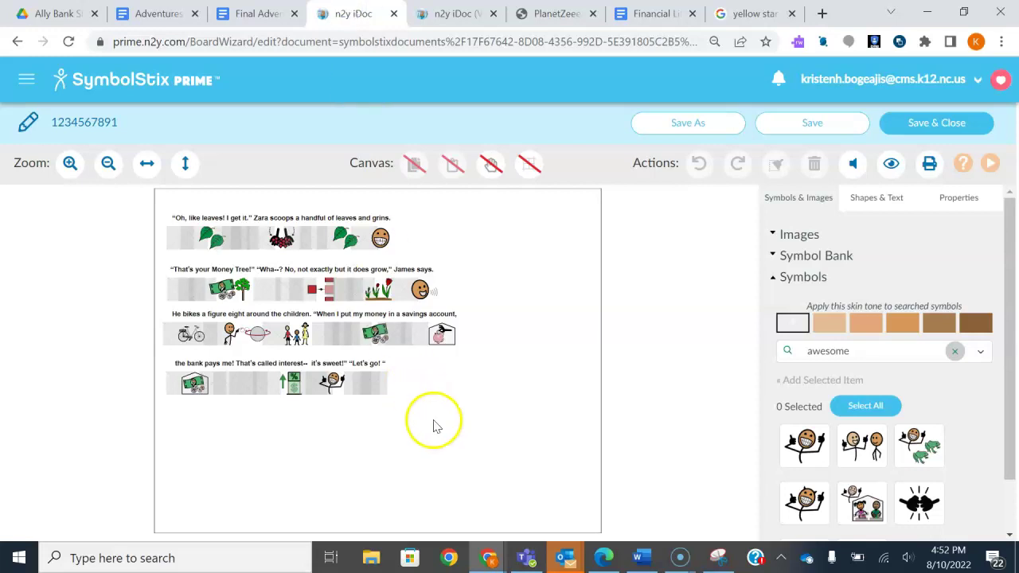
# Replace the first sentence with 'I need money to buy the things that I want and need.'
pyautogui.click(265, 220)
pyautogui.click(266, 219)
pyautogui.hotkey('ctrl', 'a')
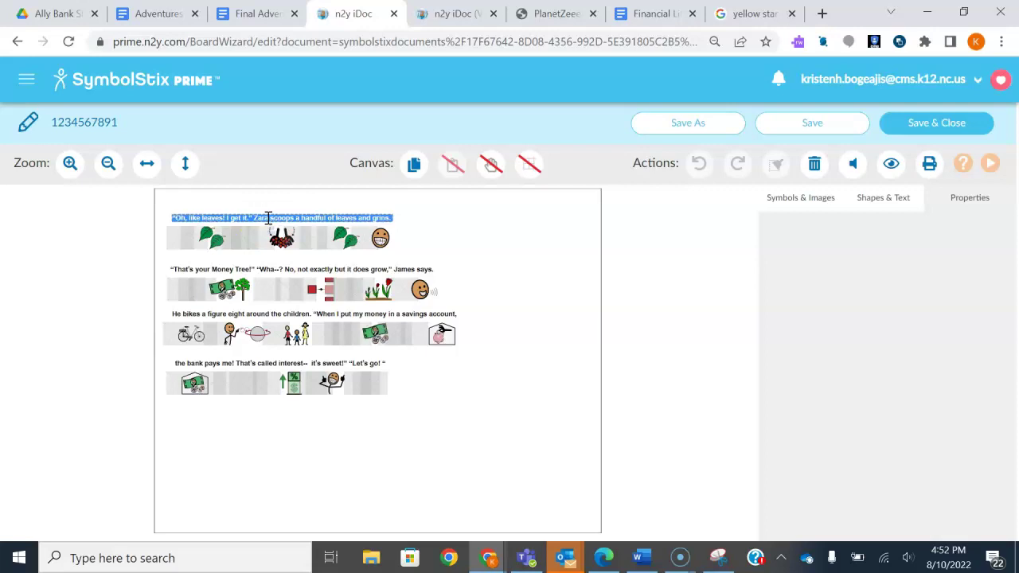
pyautogui.press('BackSpace')
pyautogui.write('I can identify')
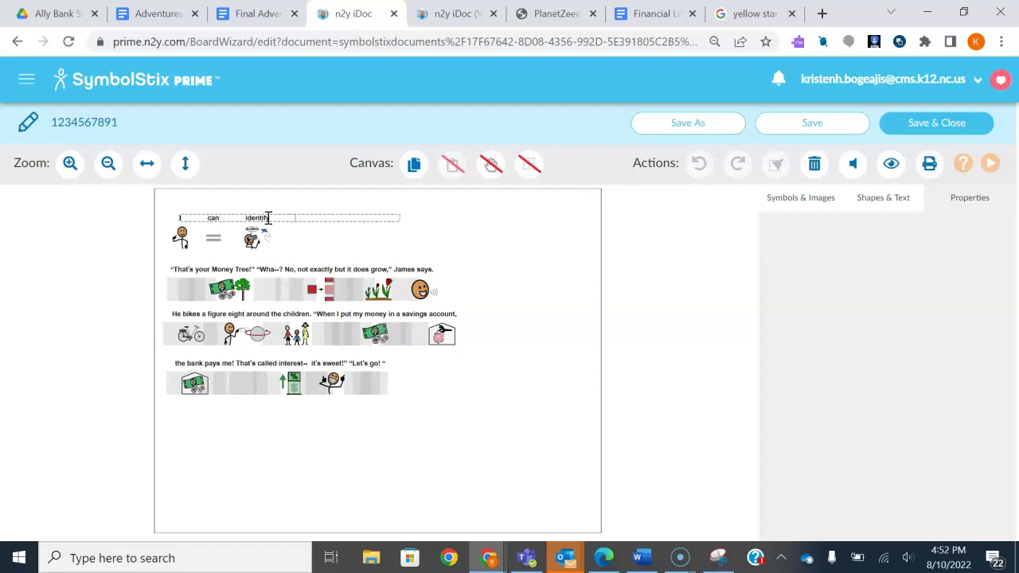
pyautogui.press('BackSpace')
pyautogui.press('BackSpace')
pyautogui.press('BackSpace')
pyautogui.press('BackSpace')
pyautogui.press('BackSpace')
pyautogui.press('BackSpace')
pyautogui.press('BackSpace')
pyautogui.press('BackSpace')
pyautogui.press('BackSpace')
pyautogui.press('BackSpace')
pyautogui.press('BackSpace')
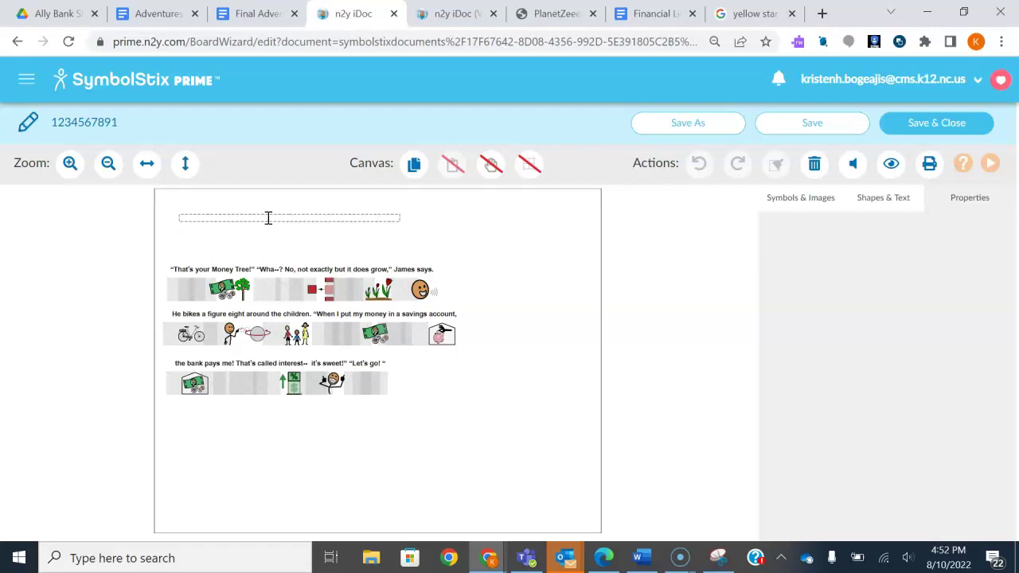
pyautogui.write('I')
pyautogui.press('BackSpace')
pyautogui.press('BackSpace')
pyautogui.write('need')
pyautogui.write(' money to b')
pyautogui.write('uy the t')
pyautogui.write('hings ')
pyautogui.write('that I wan')
pyautogui.write('t and e')
pyautogui.write('eed,')
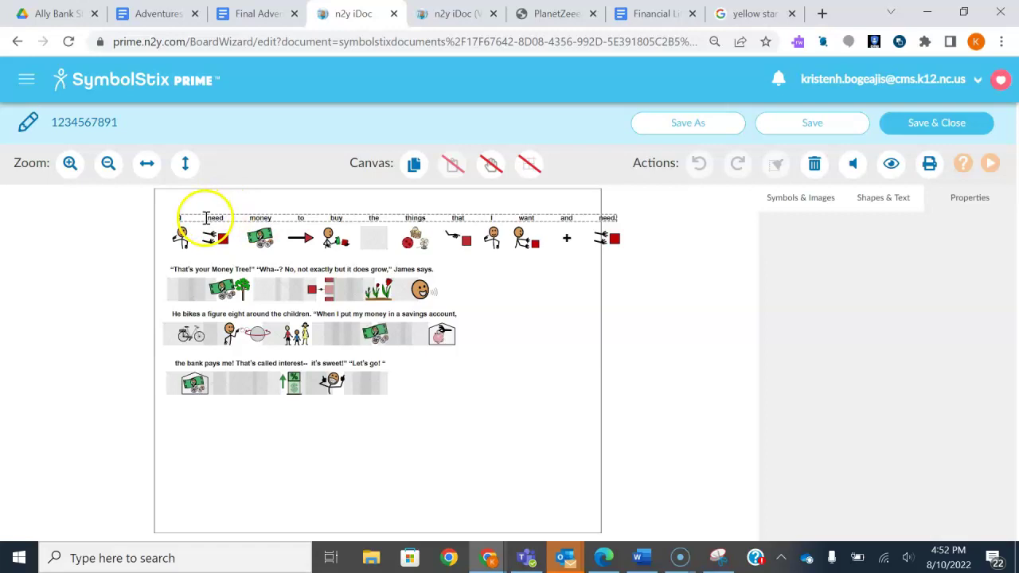
# Remove the extra spaces after 'I' and between 'need' and 'money'
pyautogui.press('BackSpace')
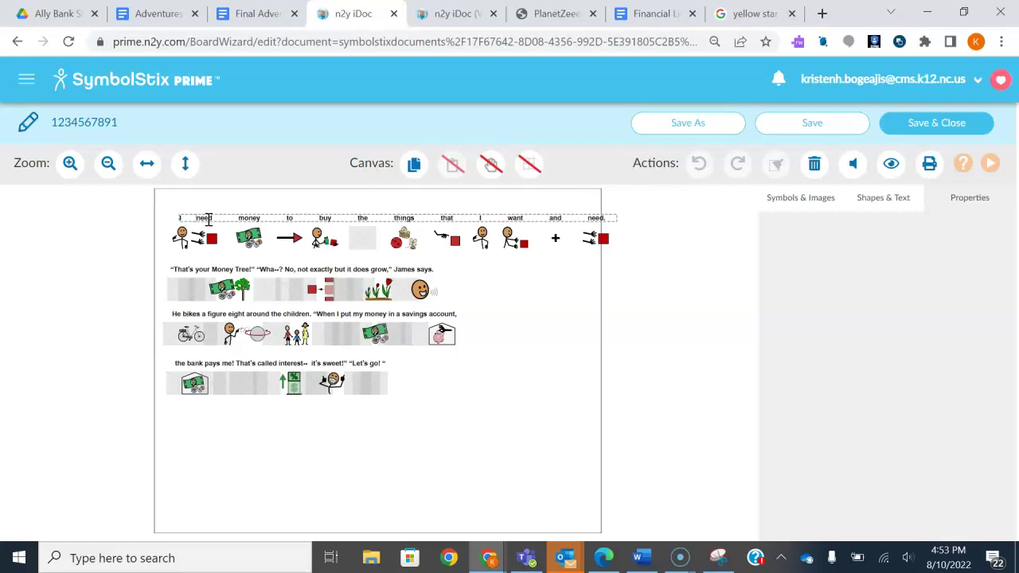
pyautogui.press('BackSpace')
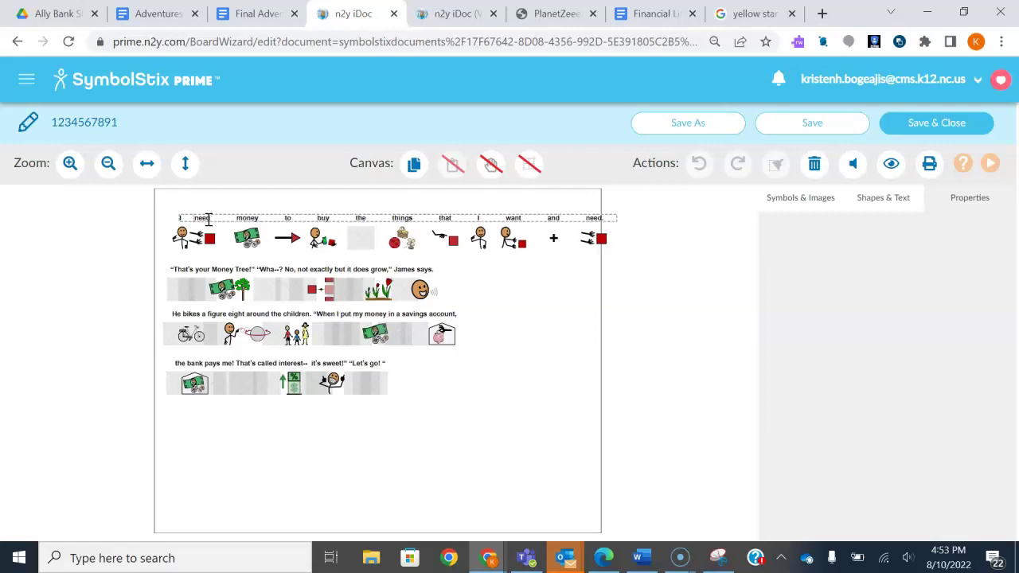
pyautogui.press('BackSpace')
pyautogui.press('BackSpace')
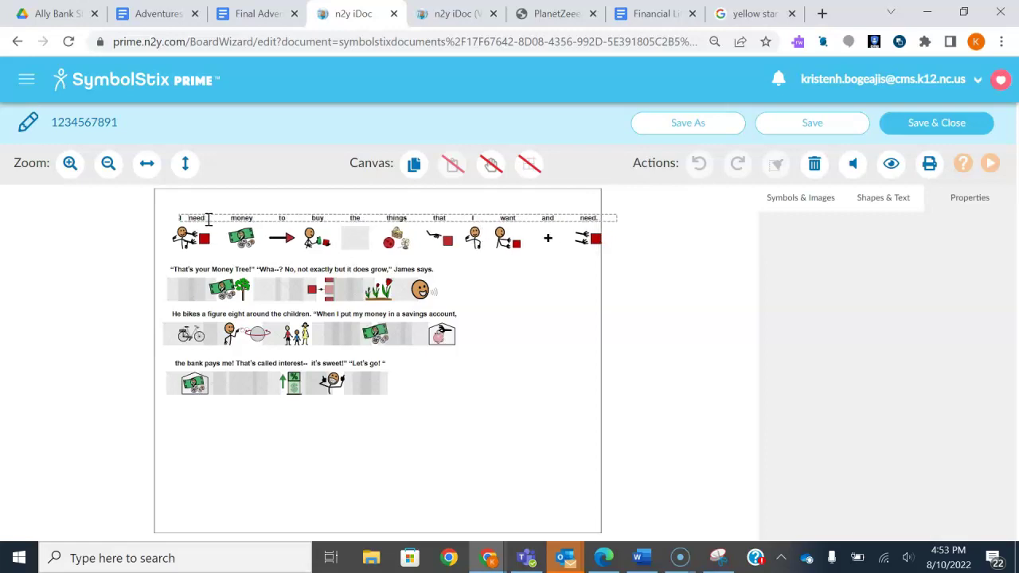
pyautogui.click(231, 217)
pyautogui.press('BackSpace')
pyautogui.click(258, 230)
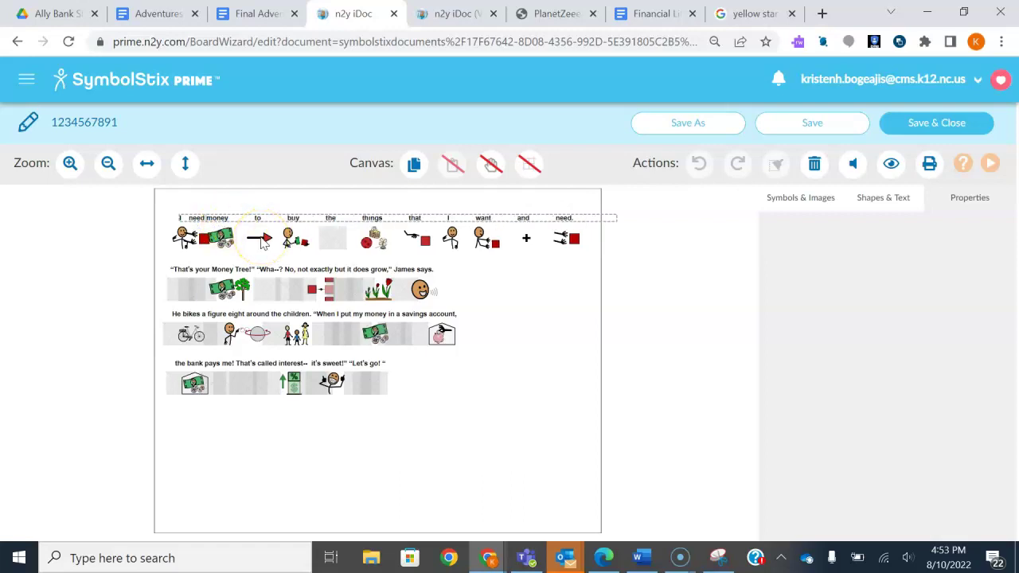
# Move the 'He bikes a figure eight' sentence row below the bank row
pyautogui.click(432, 234)
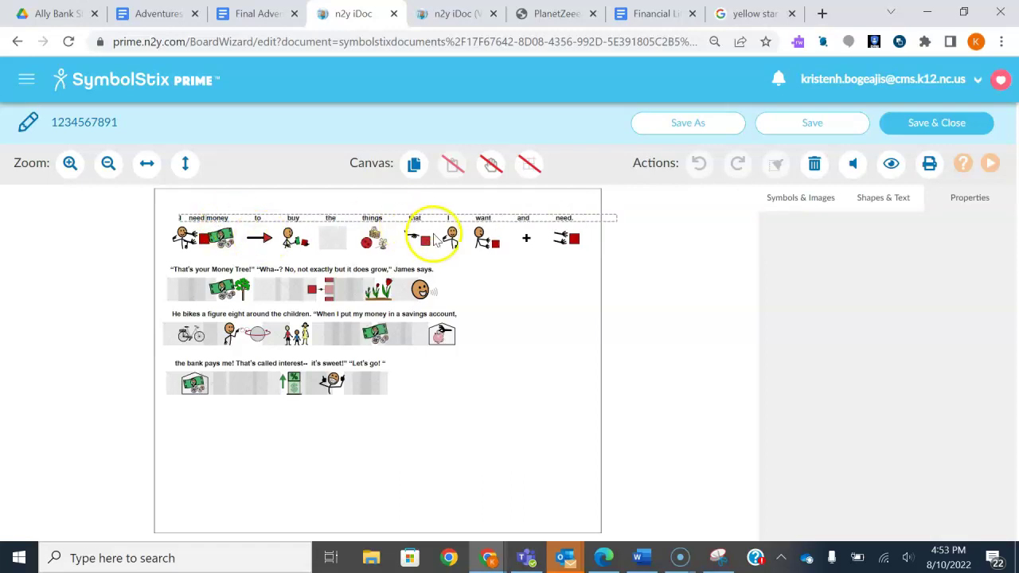
pyautogui.click(775, 199)
pyautogui.moveTo(307, 319); pyautogui.dragTo(403, 465)
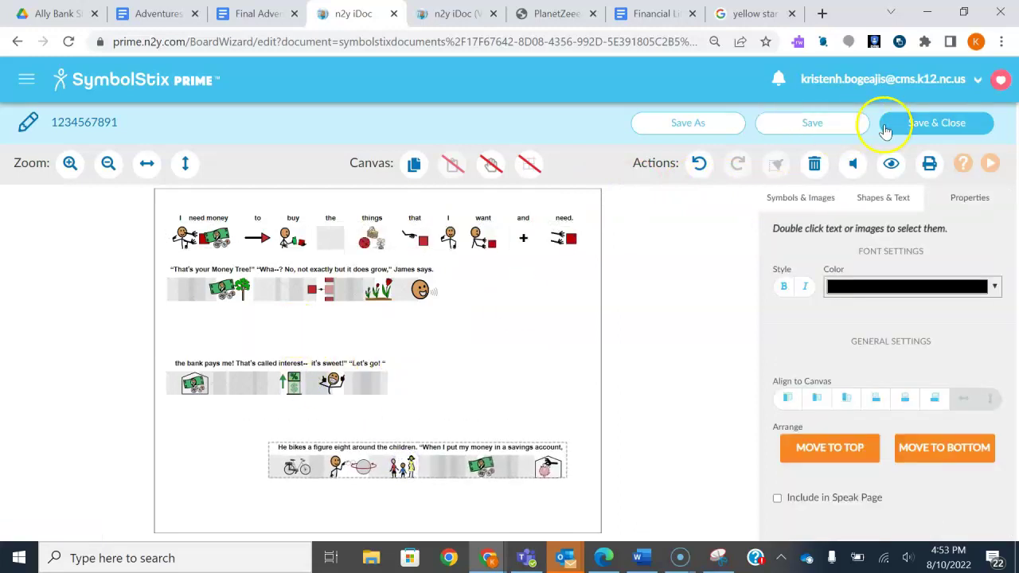
# Add a yellow 'star' symbol before the bike sentence and shrink it to about 146 by 125
pyautogui.click(818, 202)
pyautogui.moveTo(848, 351); pyautogui.dragTo(804, 351)
pyautogui.write('star')
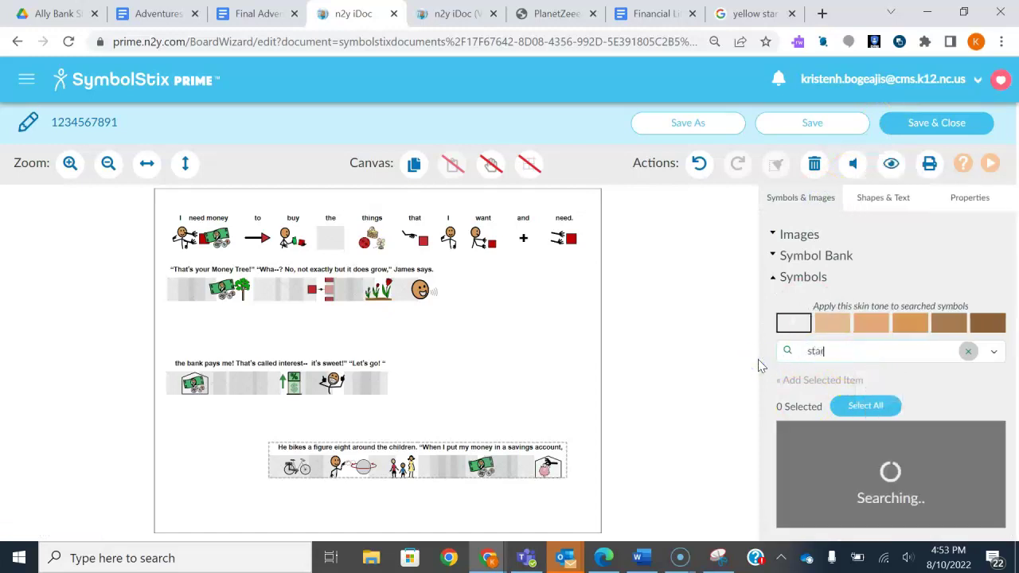
pyautogui.scroll(-1, 841, 443)
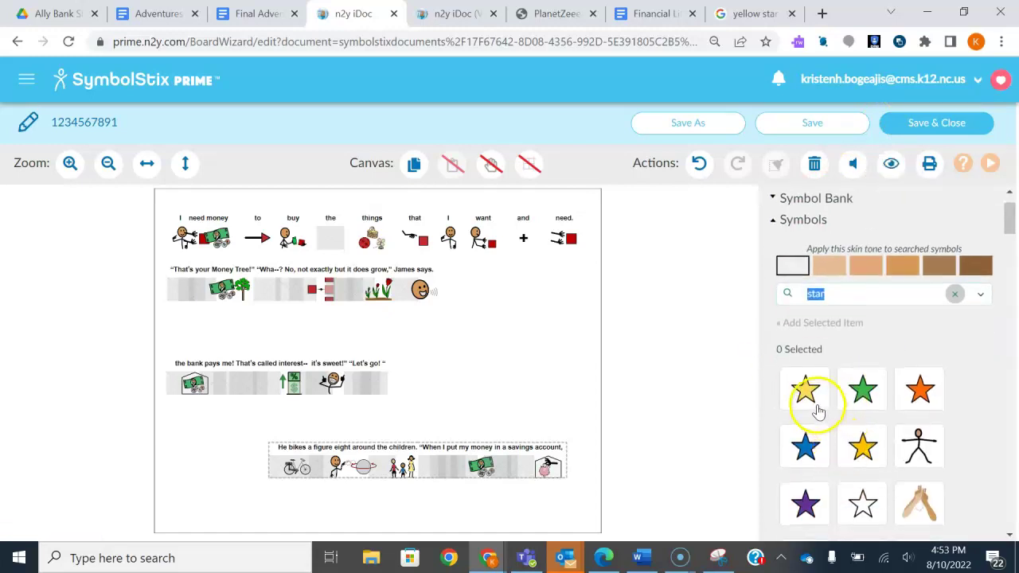
pyautogui.moveTo(809, 401); pyautogui.dragTo(227, 449)
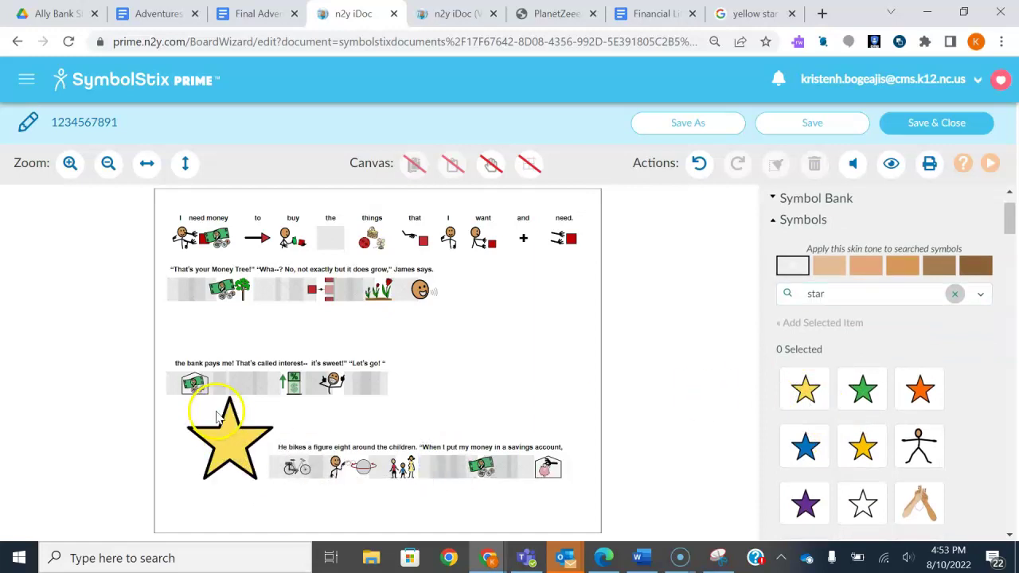
pyautogui.click(231, 438)
pyautogui.click(163, 384)
pyautogui.moveTo(163, 383); pyautogui.dragTo(245, 466)
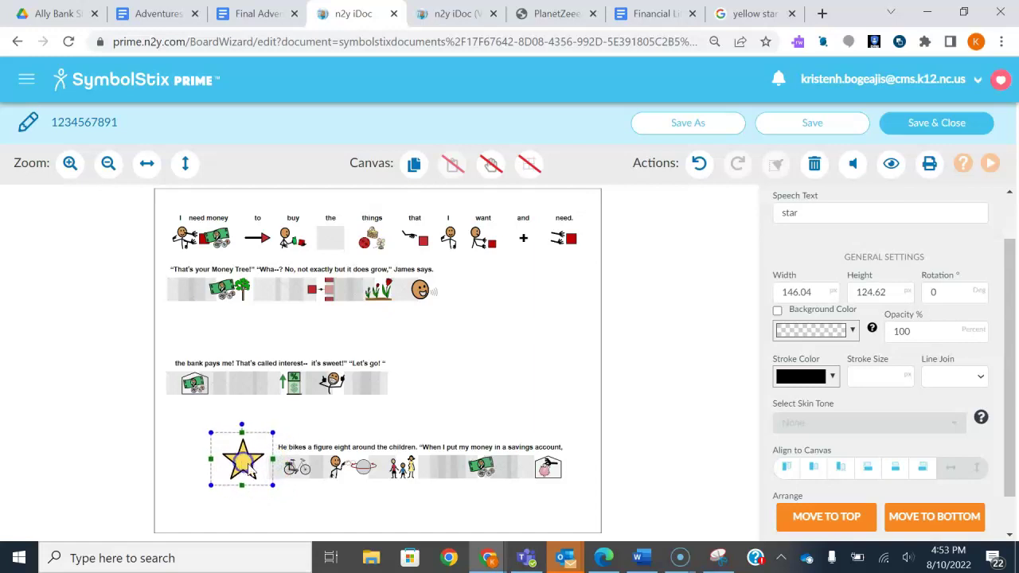
pyautogui.click(398, 505)
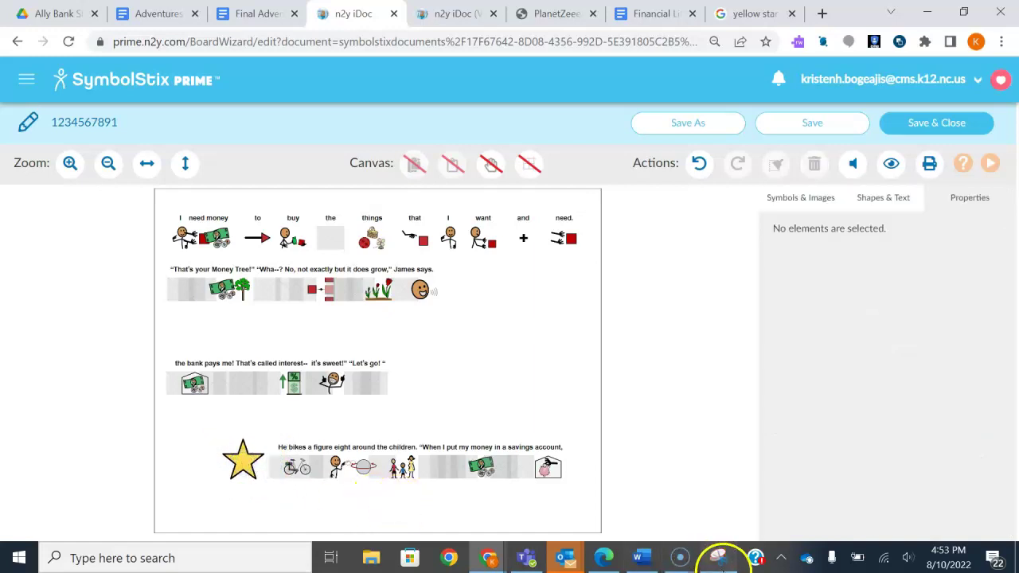
pyautogui.click(720, 557)
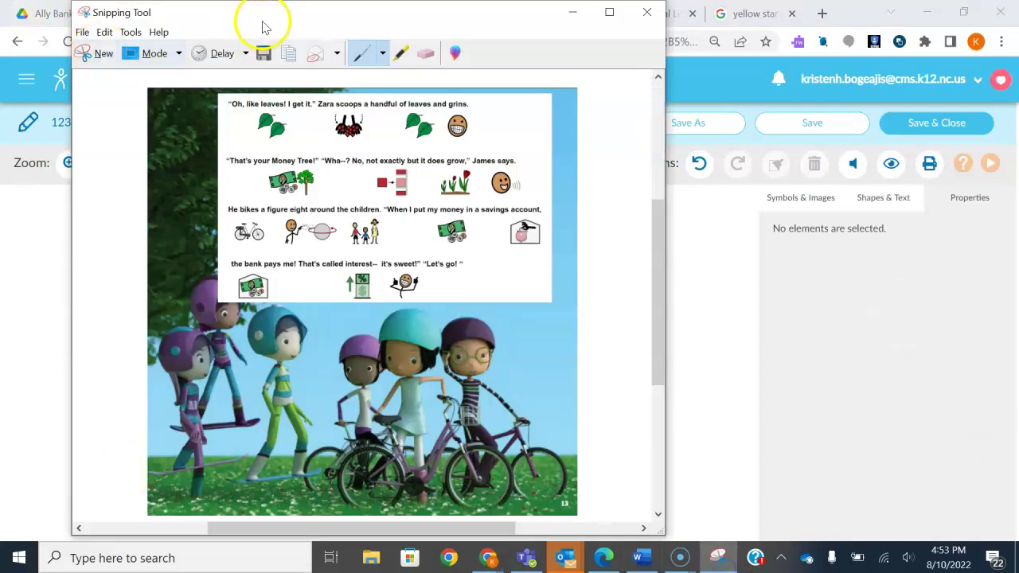
pyautogui.moveTo(258, 20); pyautogui.dragTo(727, 134)
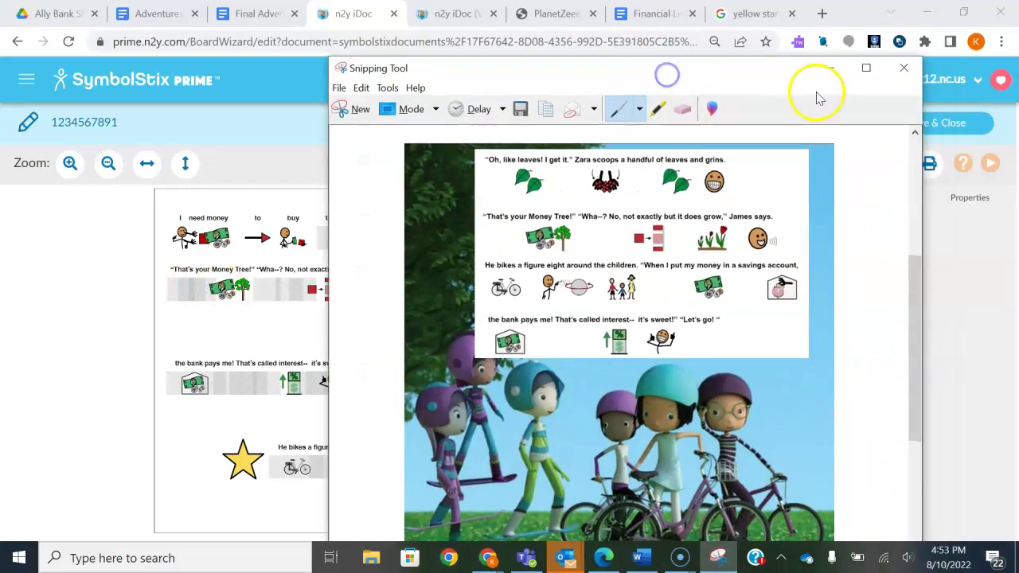
pyautogui.click(829, 67)
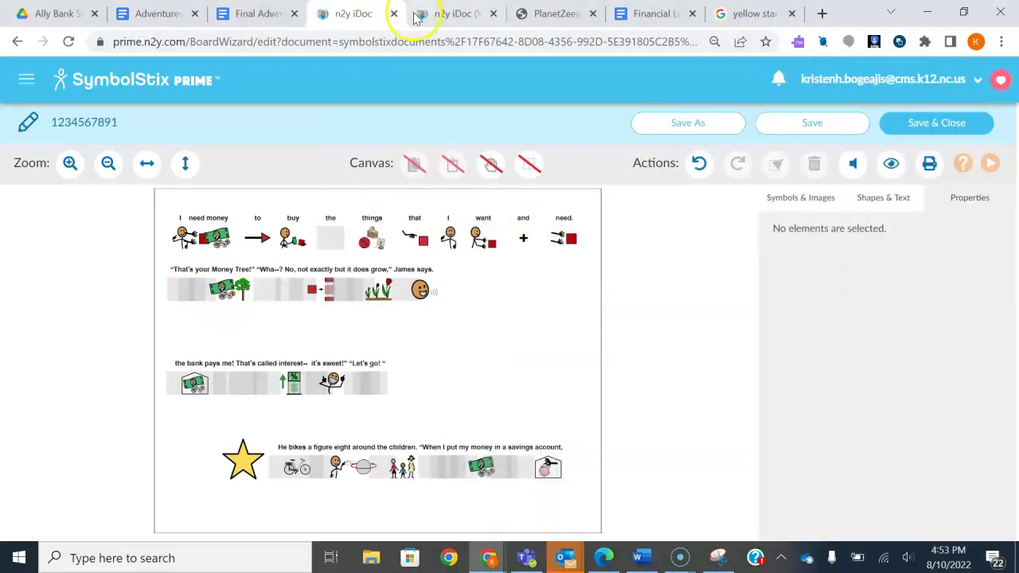
# Return to the Adventures with Money storybook and scroll past its starred banner to page 2
pyautogui.click(445, 14)
pyautogui.click(250, 14)
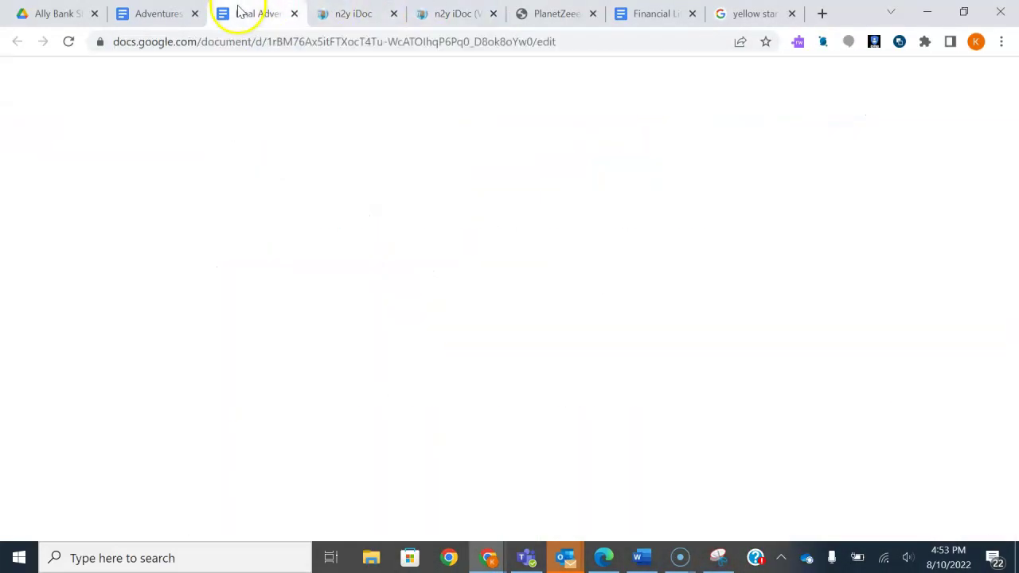
pyautogui.click(149, 14)
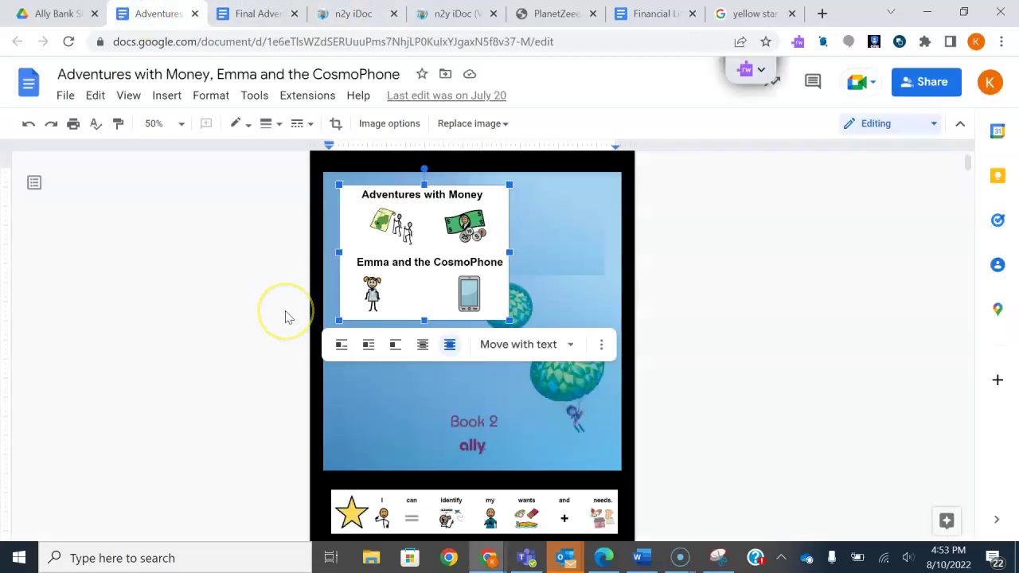
pyautogui.scroll(-1, 288, 317)
pyautogui.click(739, 276)
pyautogui.scroll(-5, 739, 278)
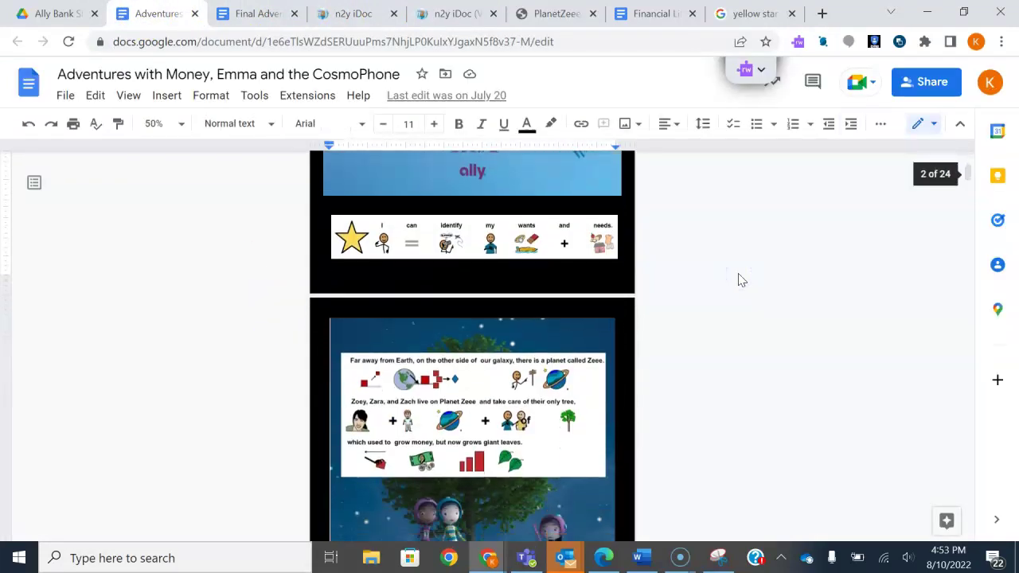